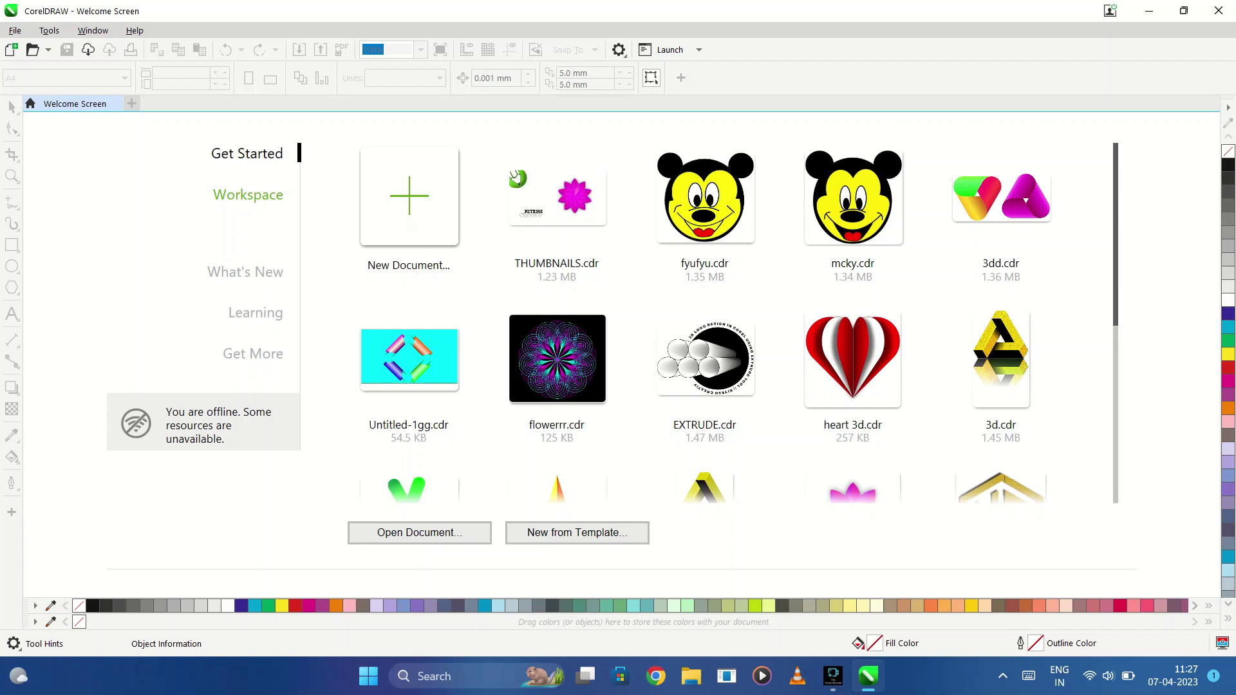
Step: Start a new document and draw a square sized exactly 100 mm by 100 mm
key(Return)
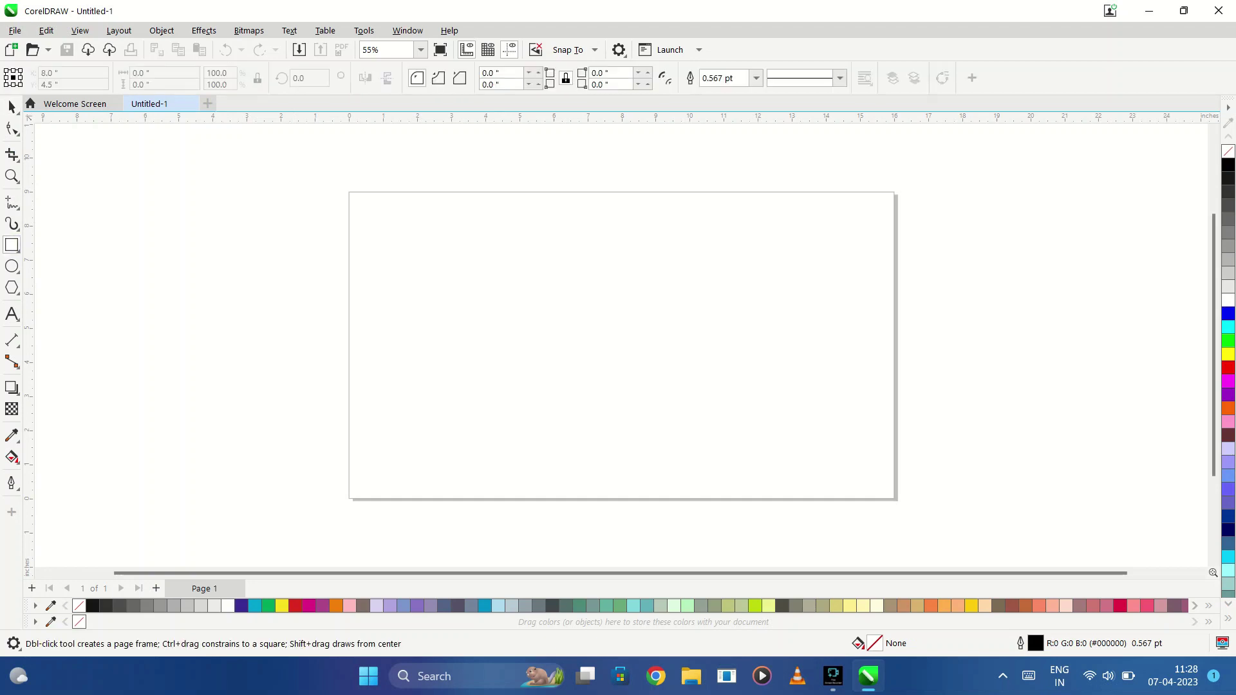
mouse_move(406, 230)
mouse_down()
mouse_move(636, 461)
mouse_move(608, 432)
mouse_up()
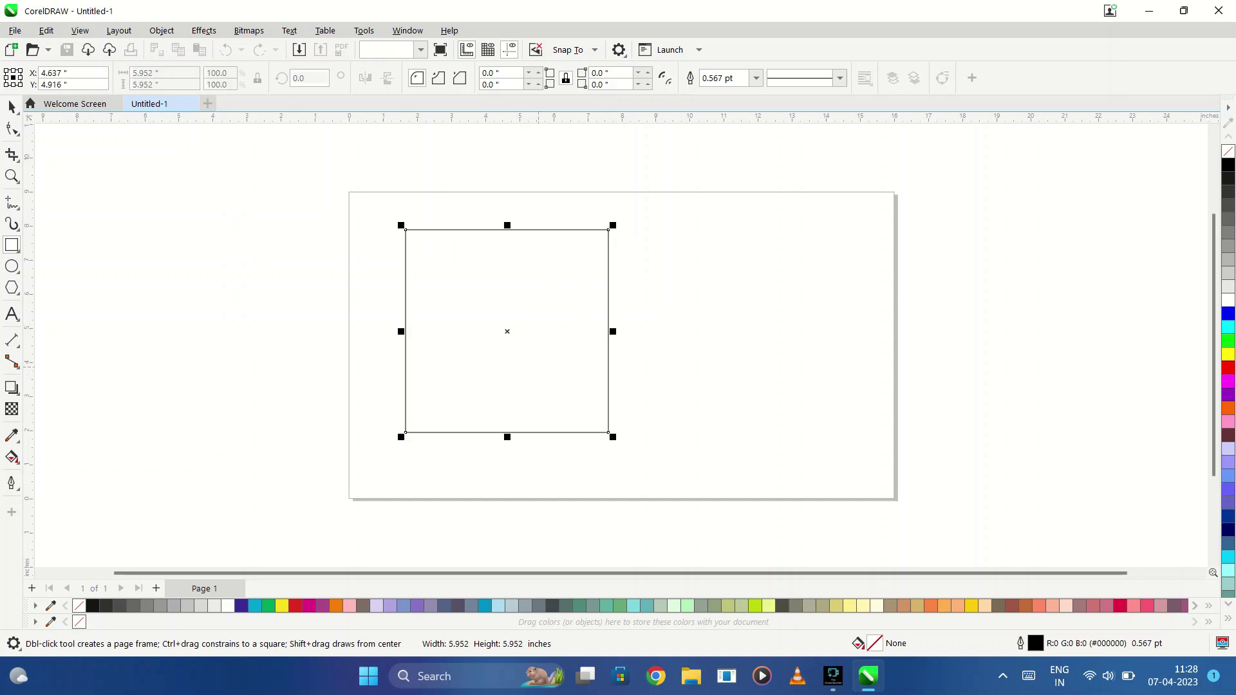
text(100mm)
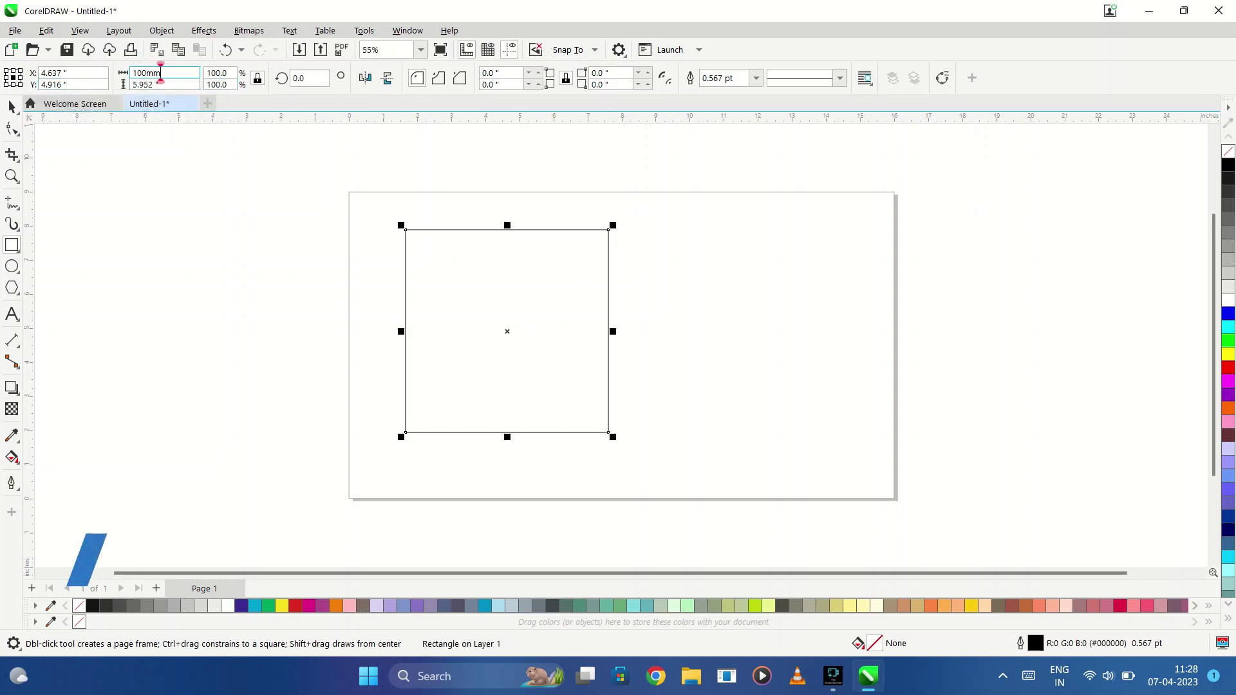
double_click(137, 85)
text(100)
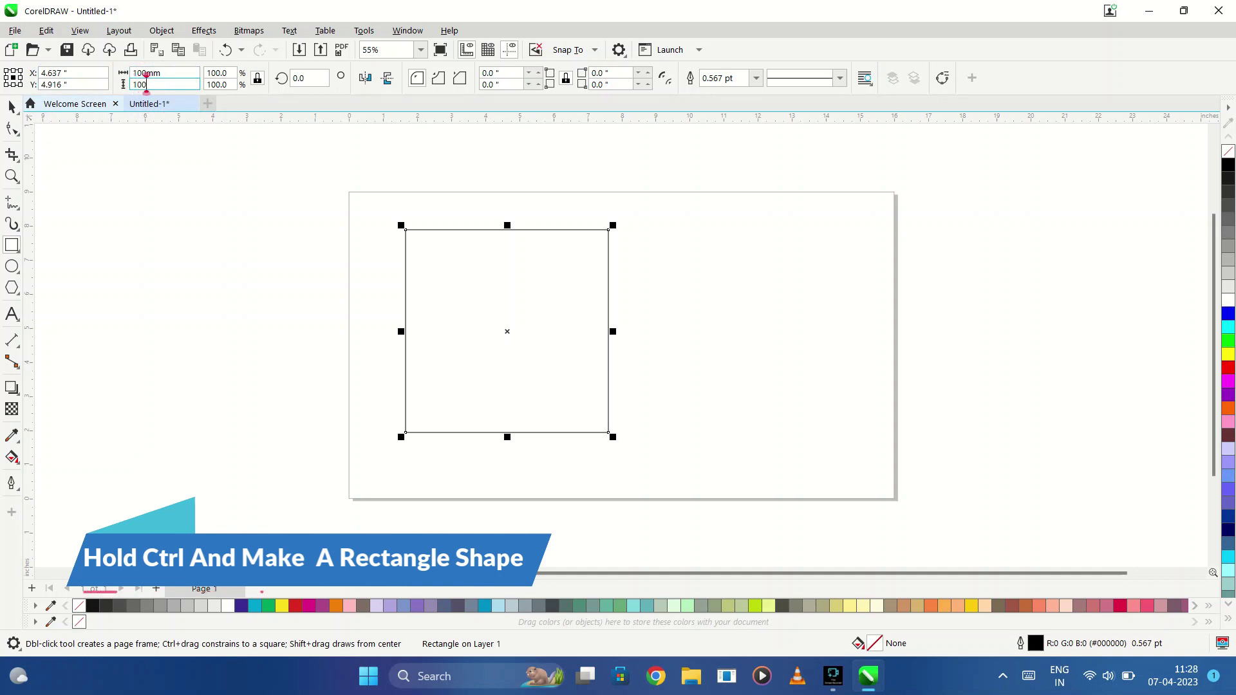
text(mm)
key(Return)
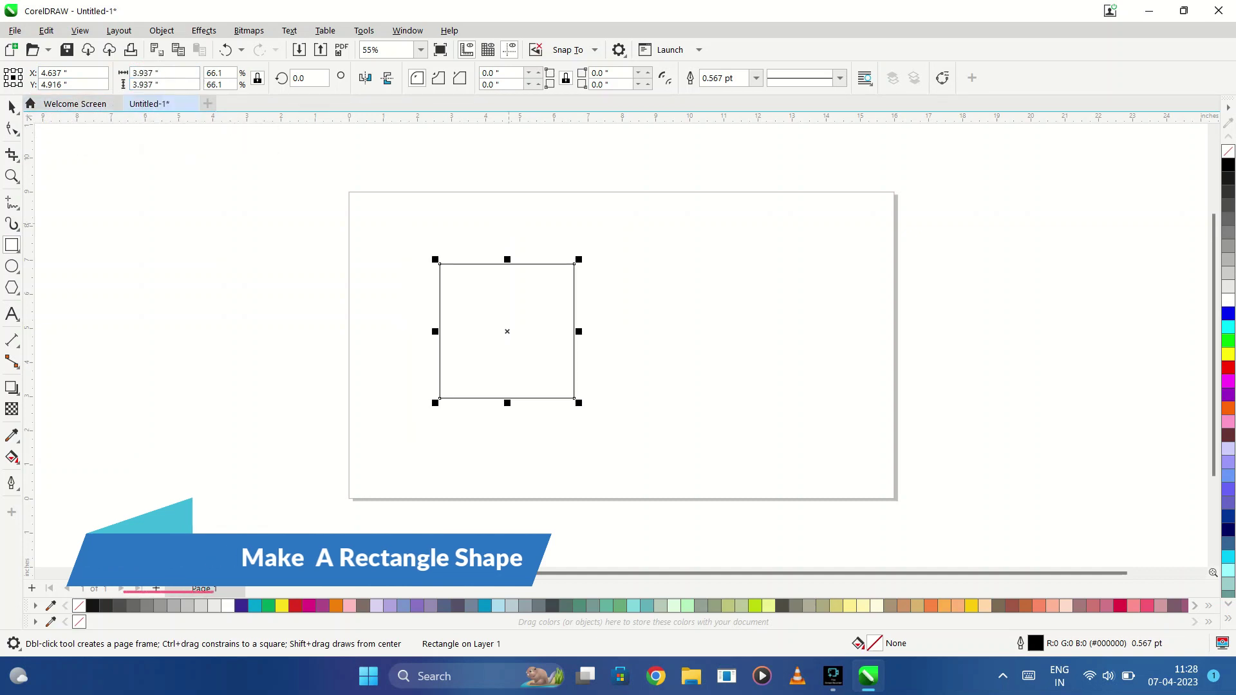
key(space)
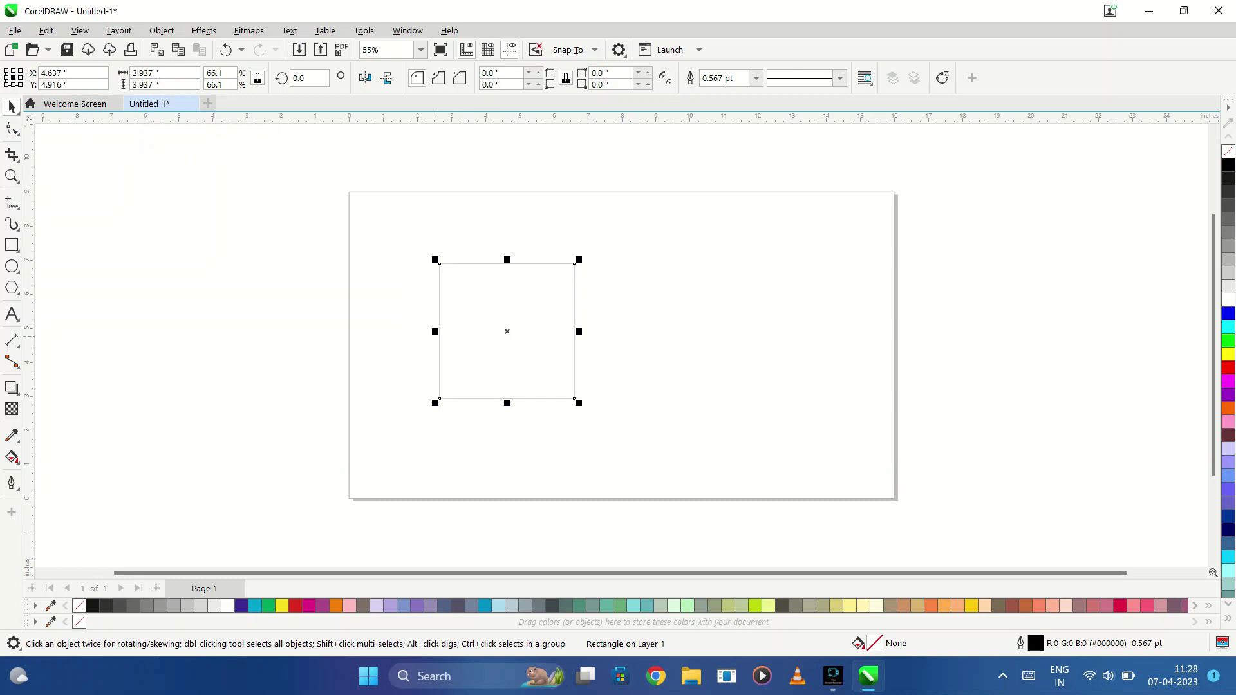
Step: Make a mirrored copy of the square, fill it black, round its corners and Gaussian-blur it
drag(435, 332, 708, 332)
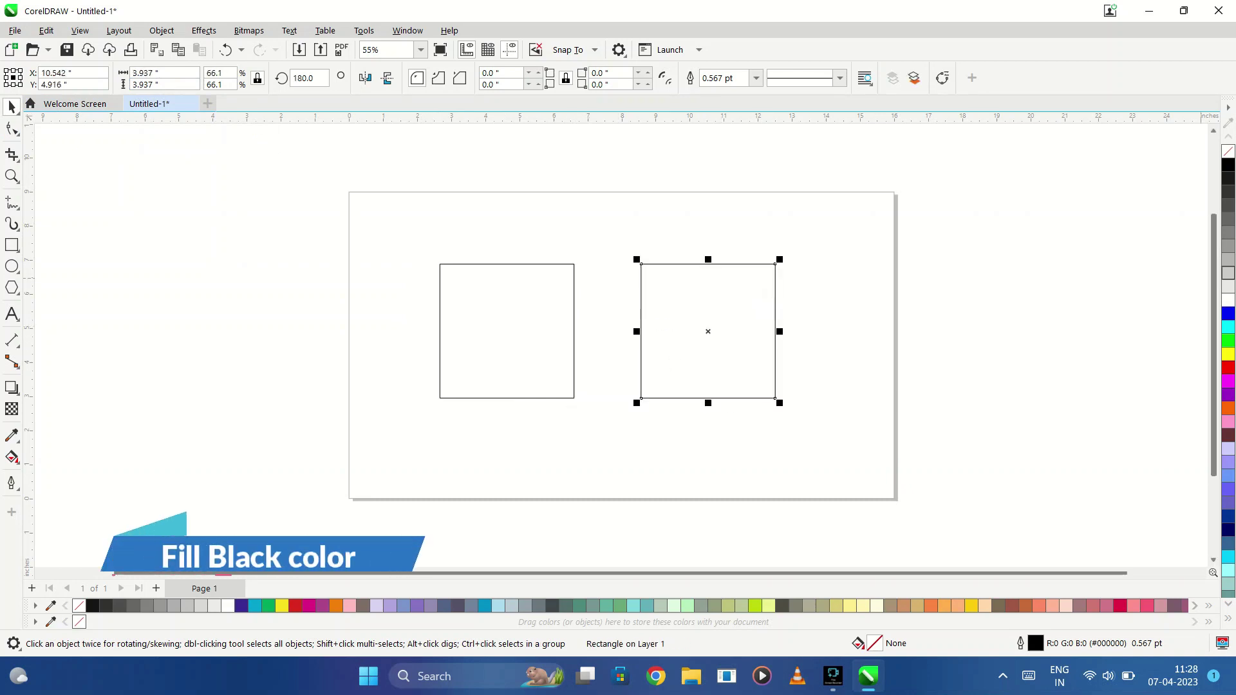
click(1228, 165)
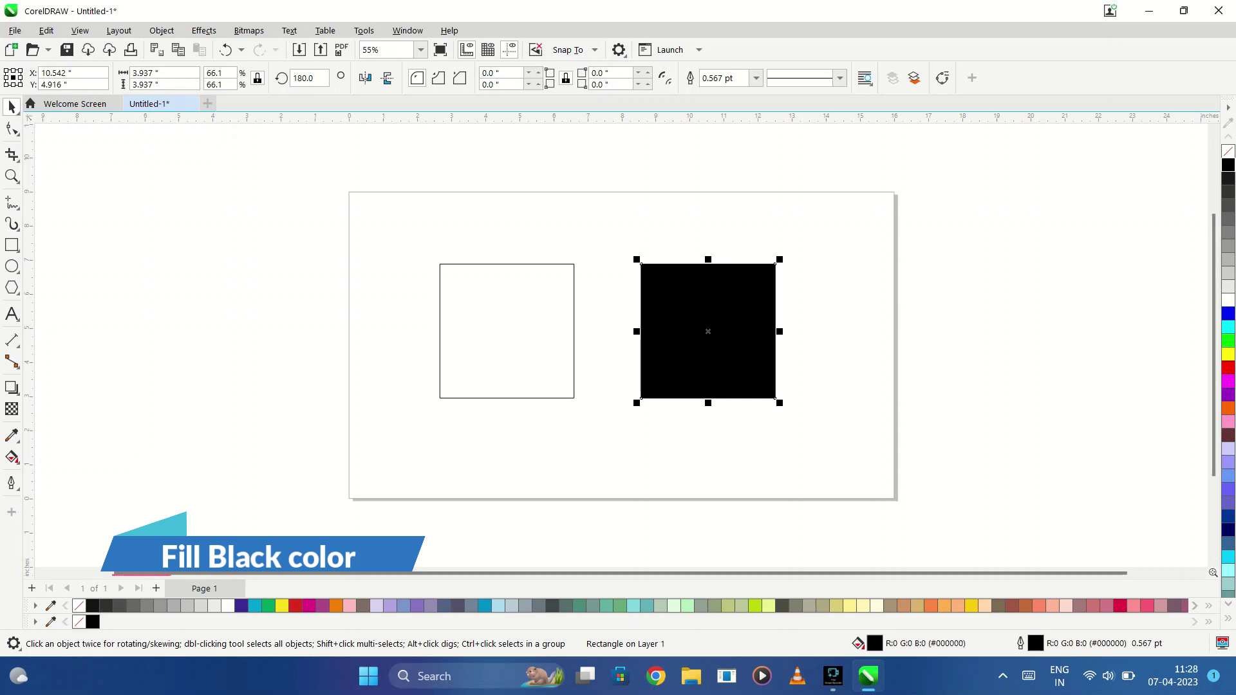
key(F10)
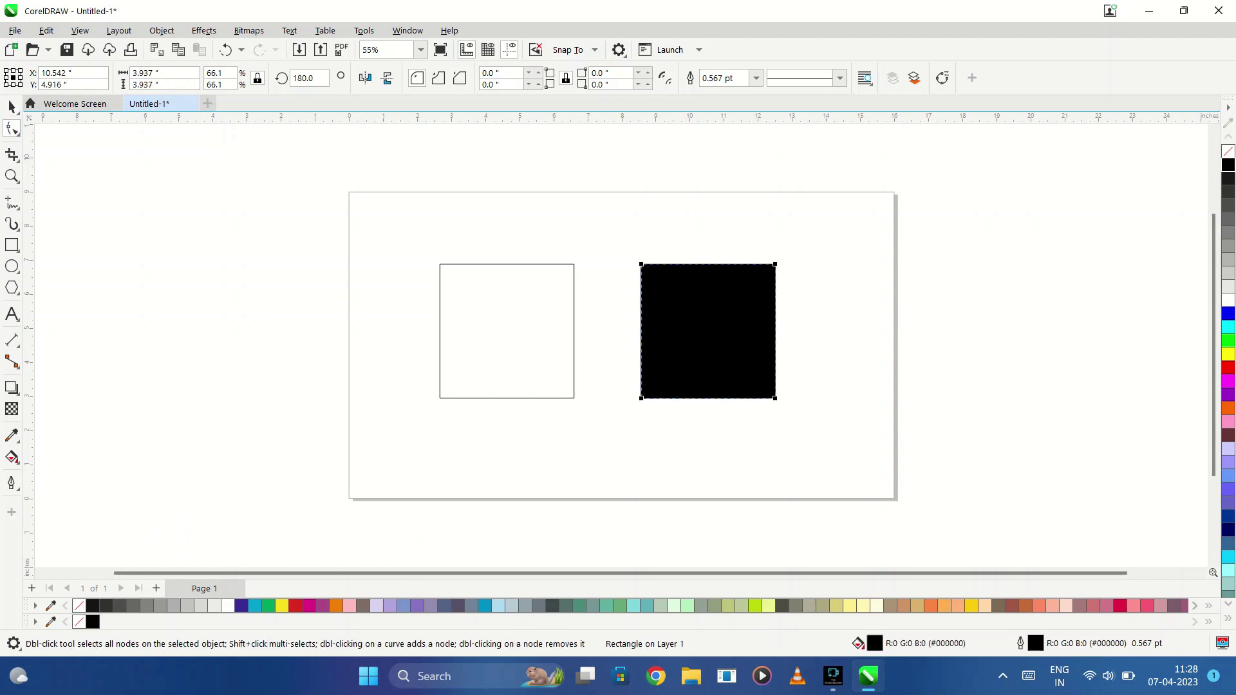
text(25)
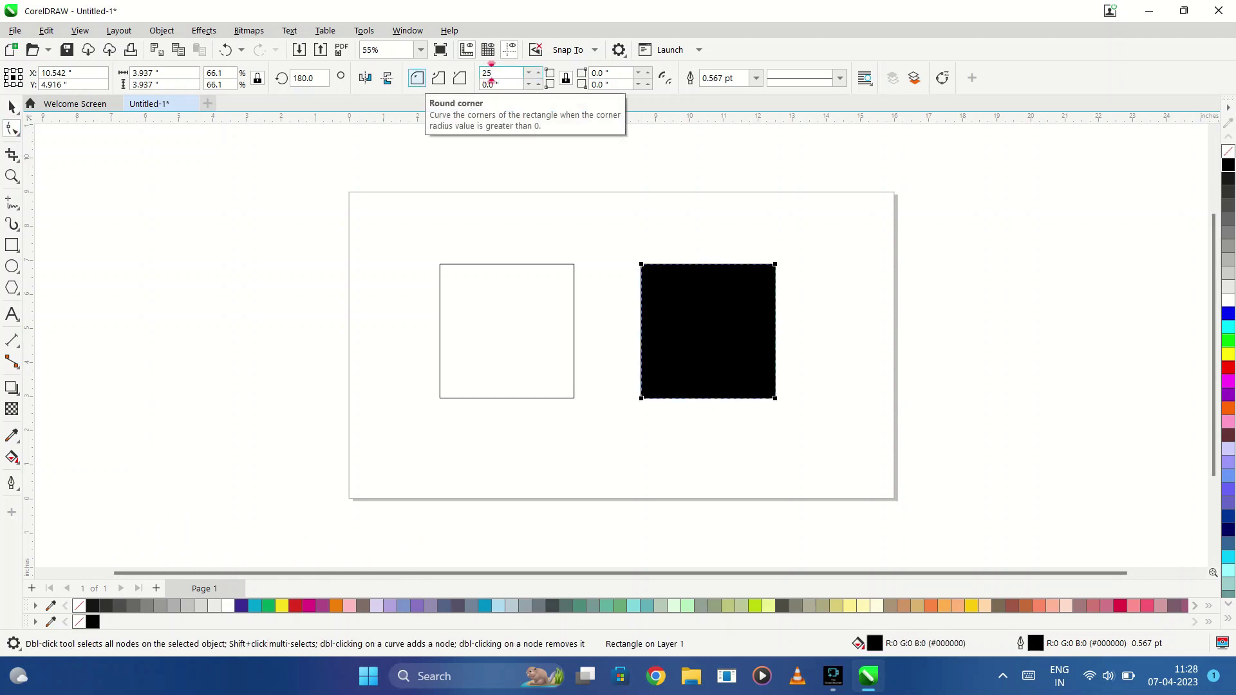
text(mm)
key(Return)
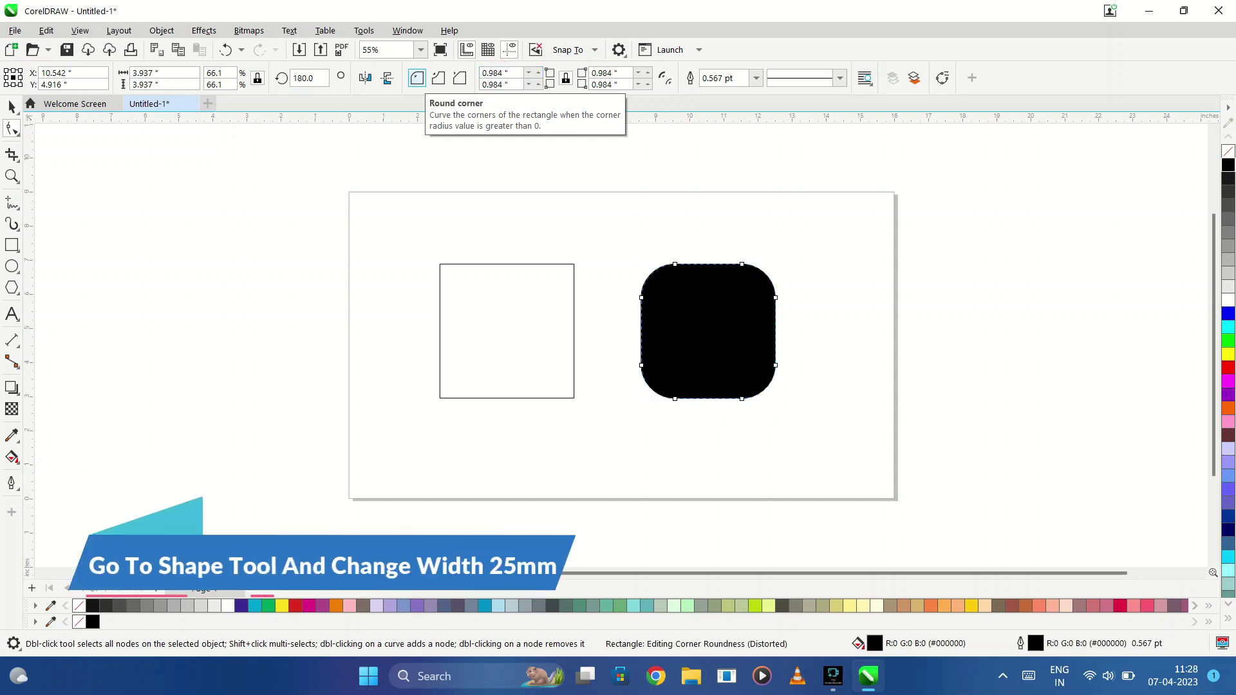
click(203, 30)
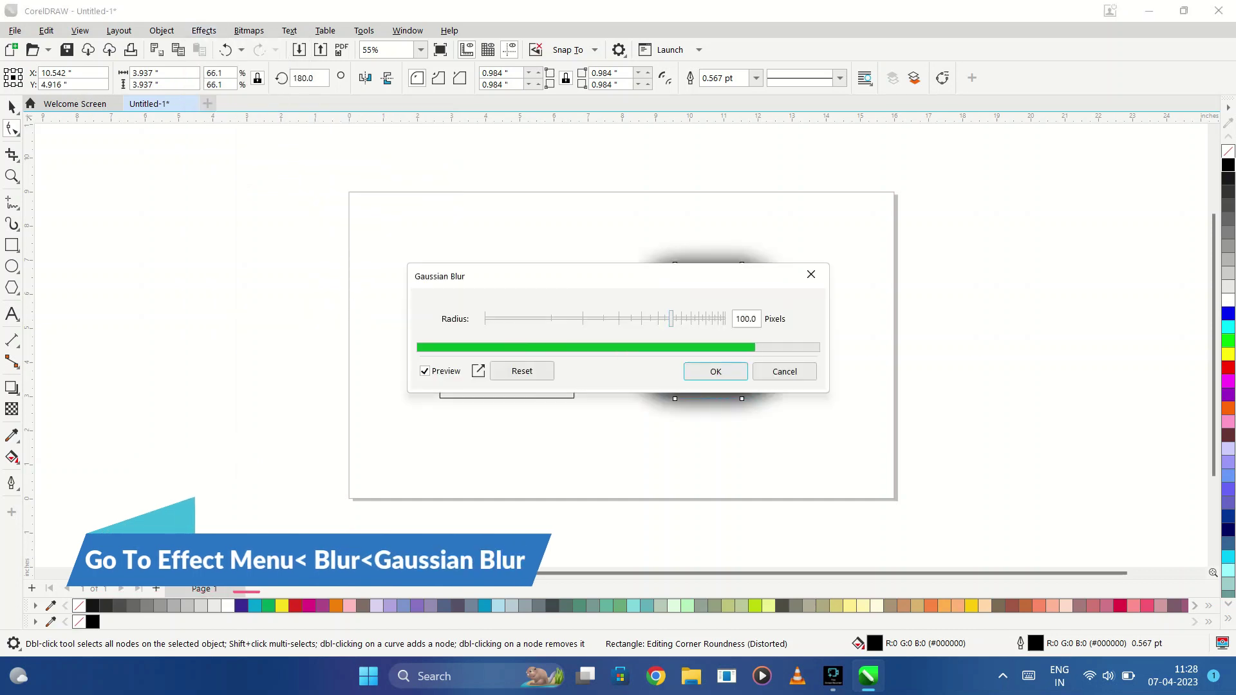
click(713, 370)
Step: Centre the plain square on the blurred shadow, remove its outline, group them and move them beside the page
key(Tab)
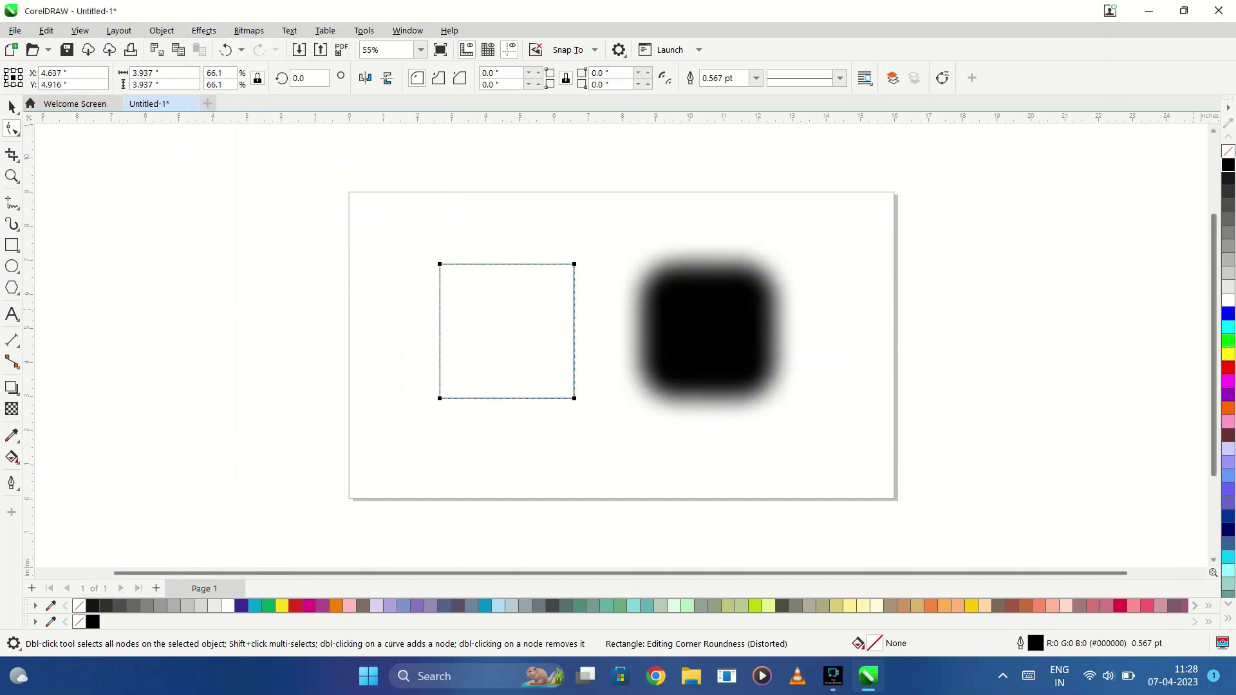
key(space)
key(ctrl+a)
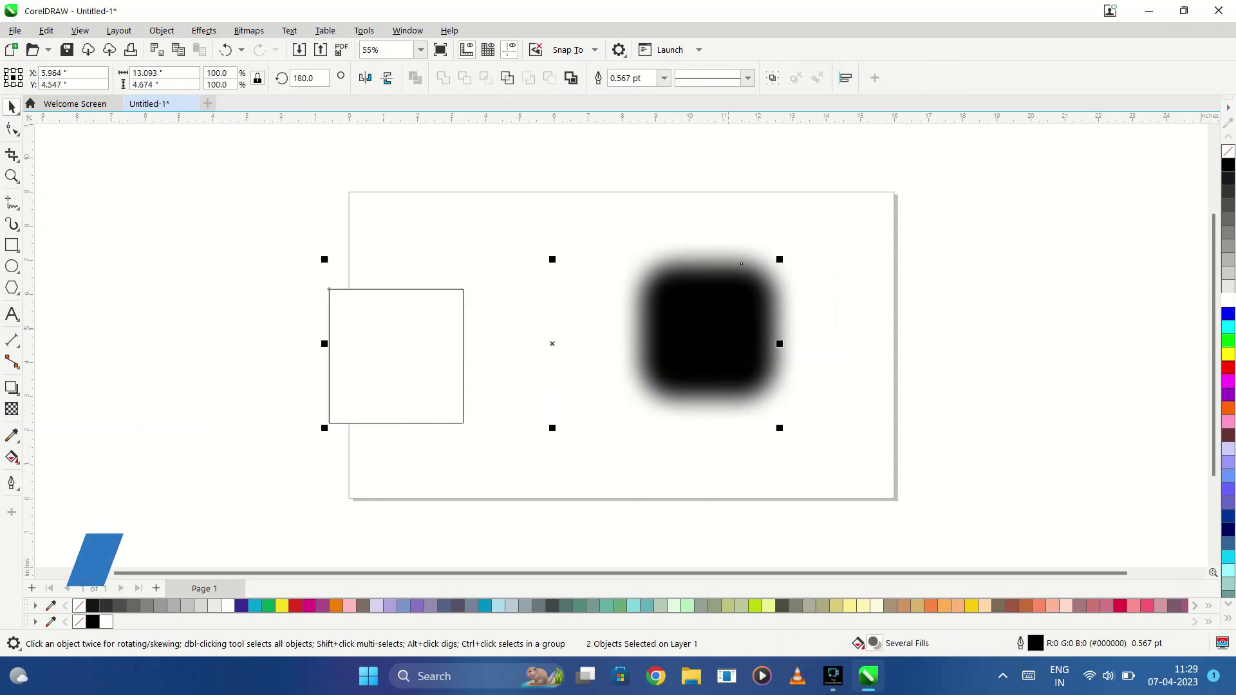
key(e)
key(c)
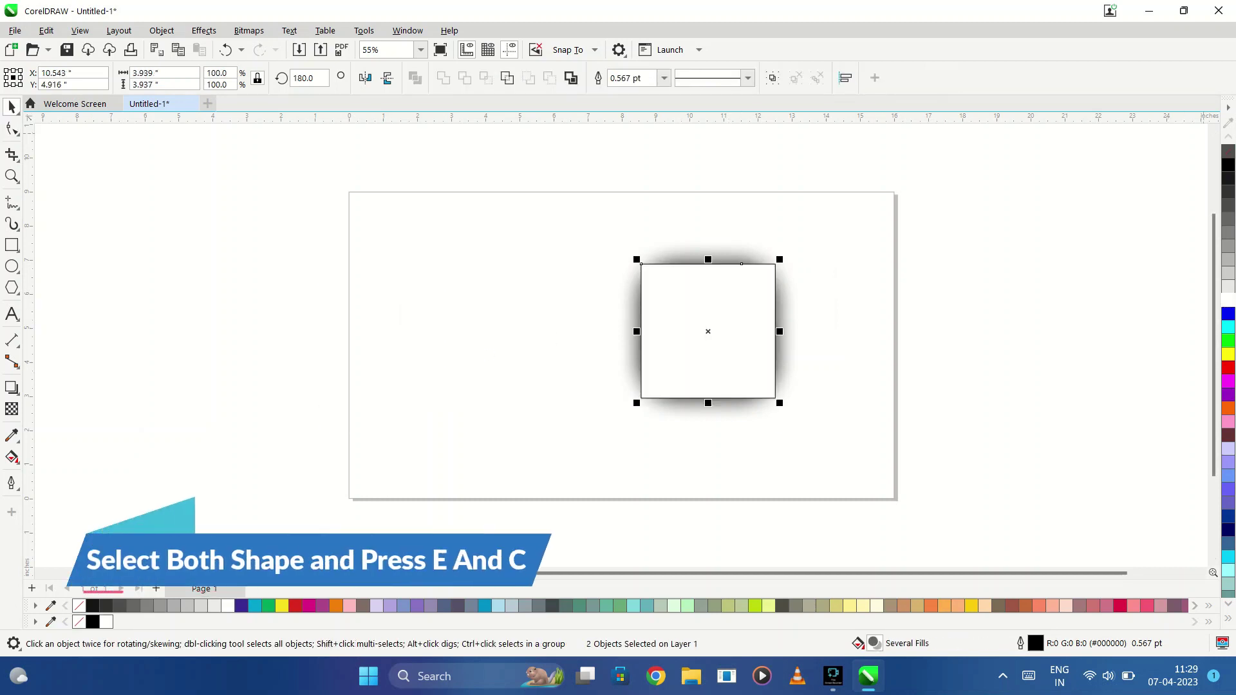
key(ctrl+a)
key(ctrl+g)
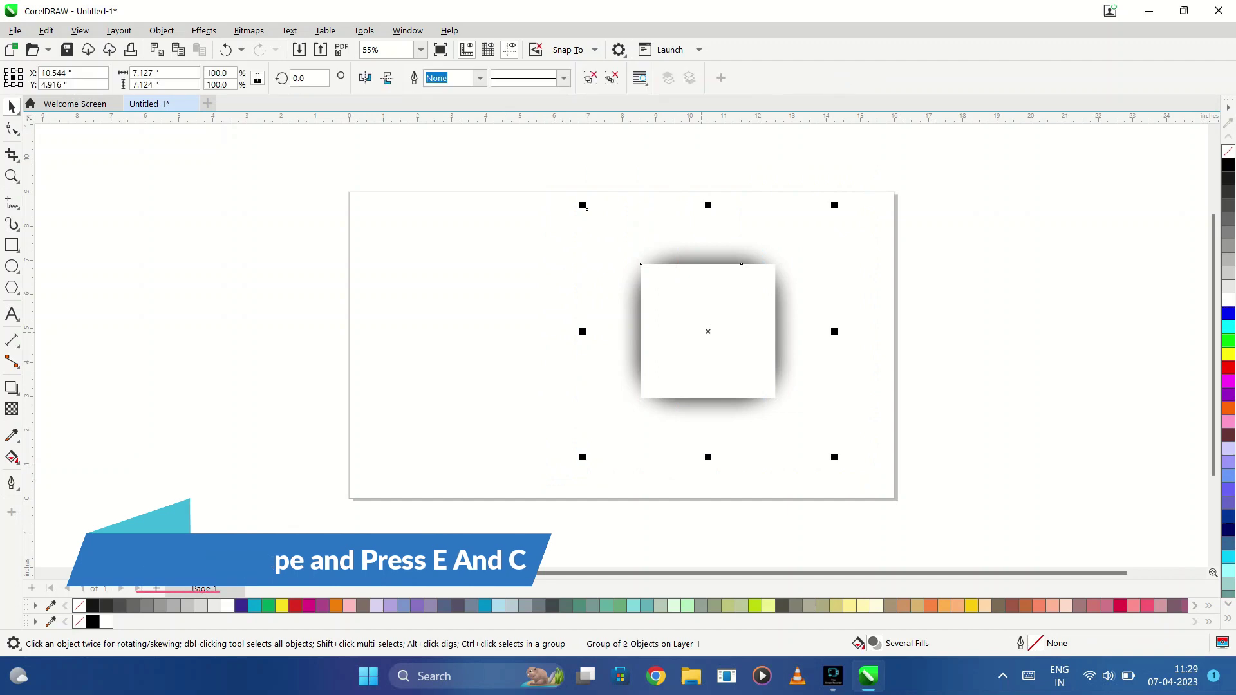
drag(708, 332, 984, 326)
Step: Draw a new square sized 150 mm by 150 mm left of the page
key(space)
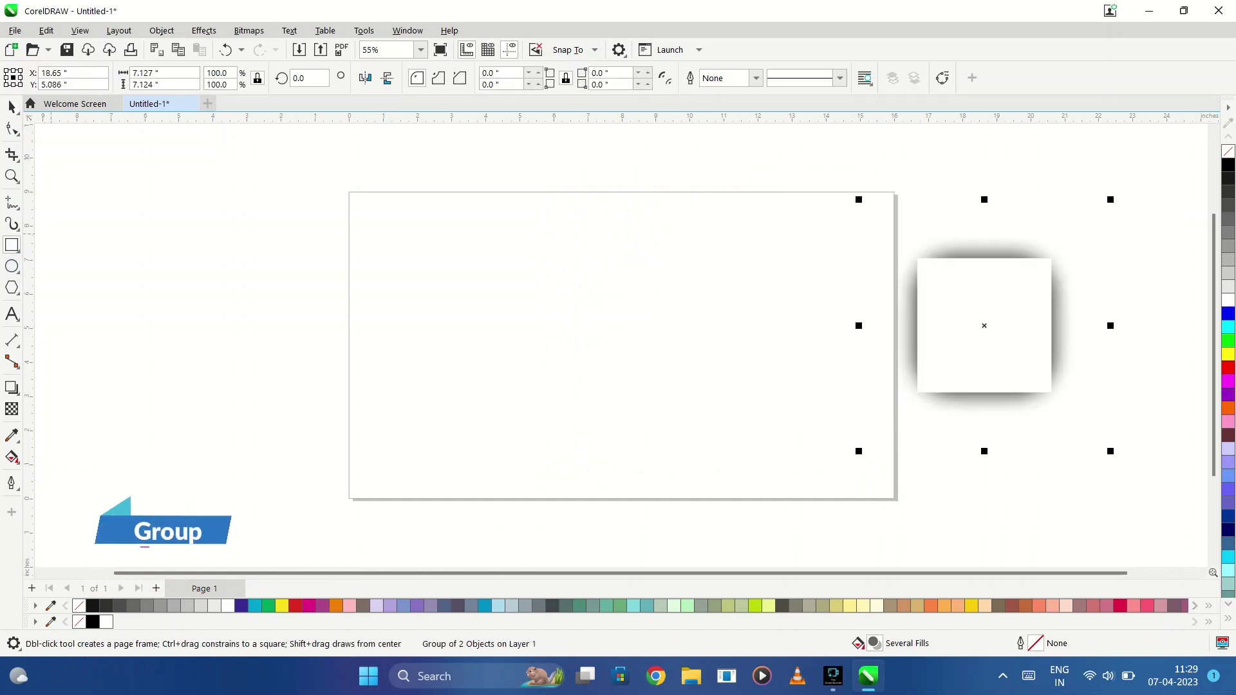
drag(135, 224, 385, 475)
click(154, 73)
text(150mm)
key(Tab)
text(150mm)
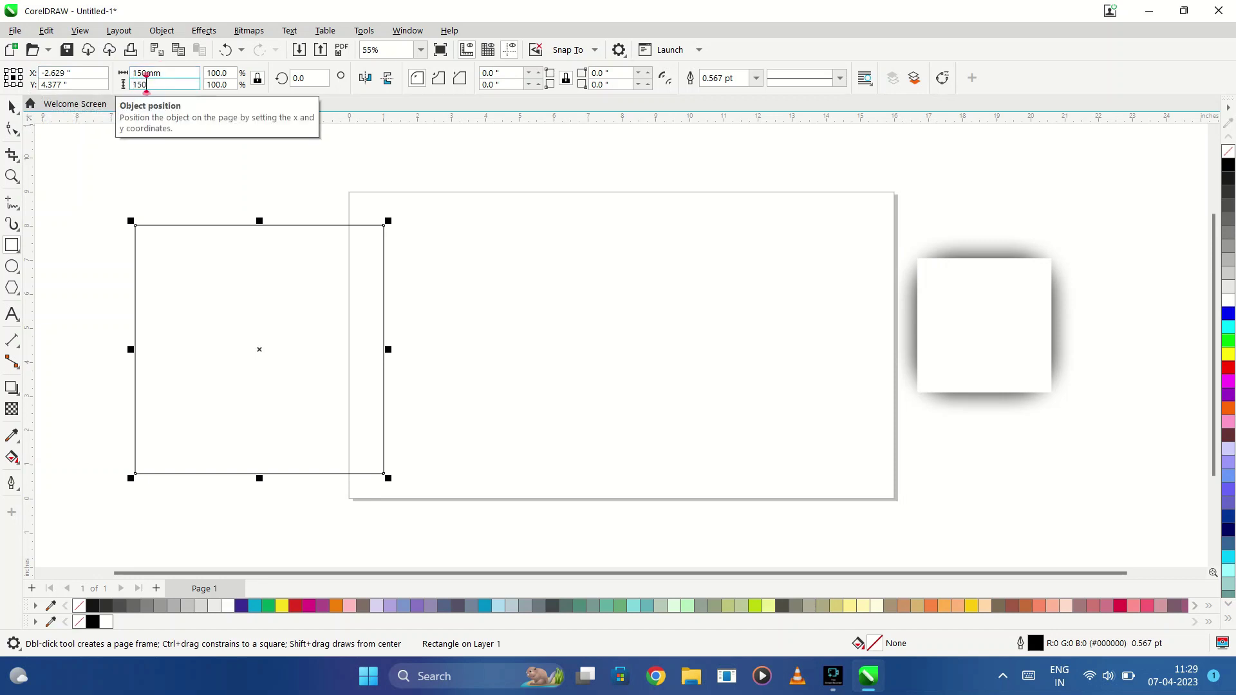
key(Return)
Step: Draw a second square beside it and fill it black
drag(360, 248, 561, 450)
drag(461, 344, 557, 360)
key(ctrl+z)
key(space)
click(1228, 165)
Step: Give the black square a 37.5 mm corner radius and a Gaussian Blur
key(F10)
triple_click(492, 72)
text(37.5)
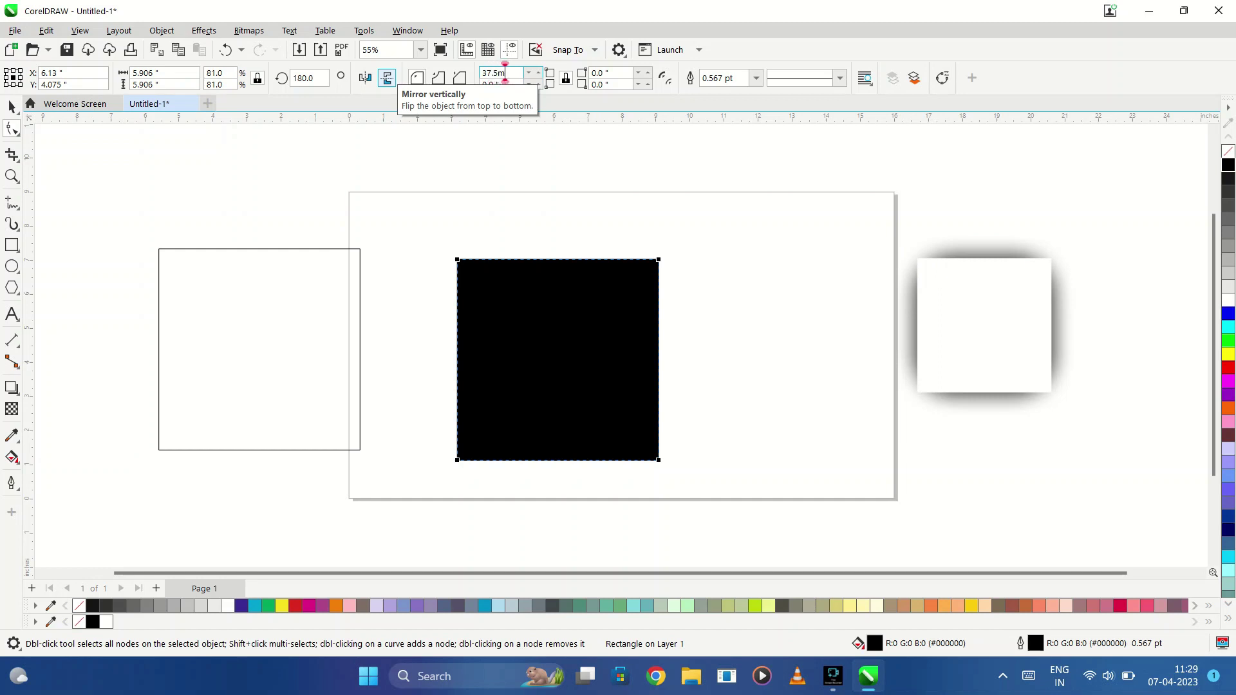
text(m)
key(Tab)
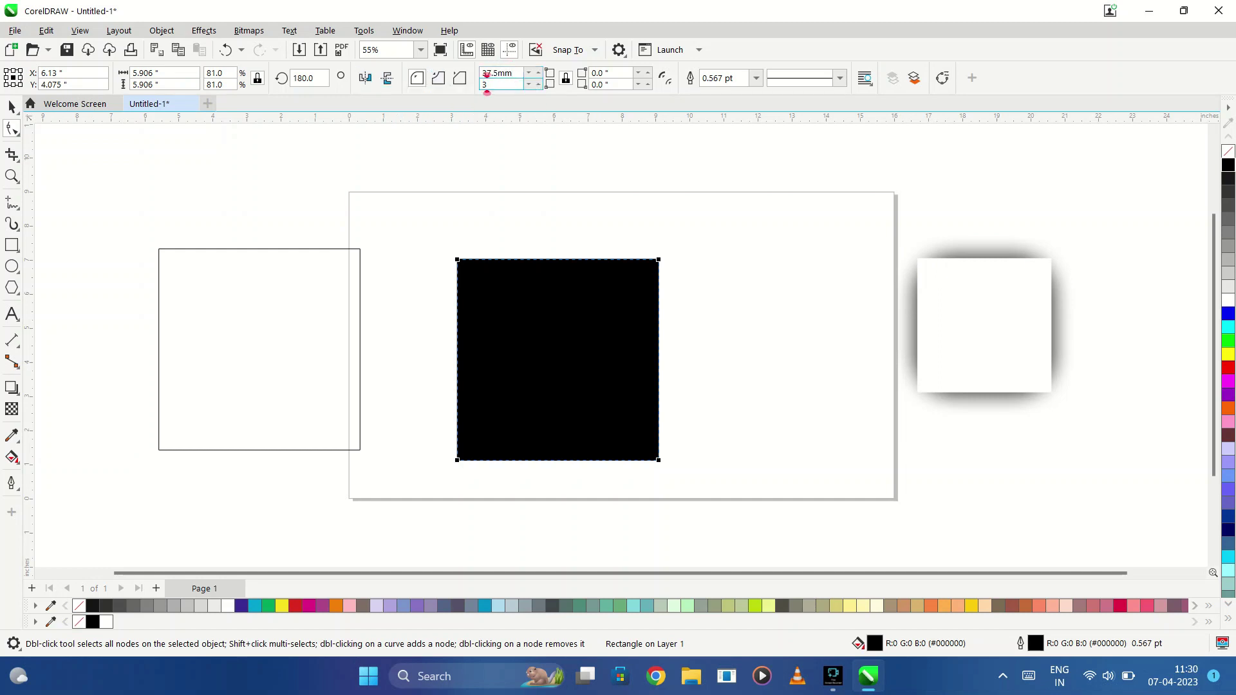
key(Return)
click(204, 31)
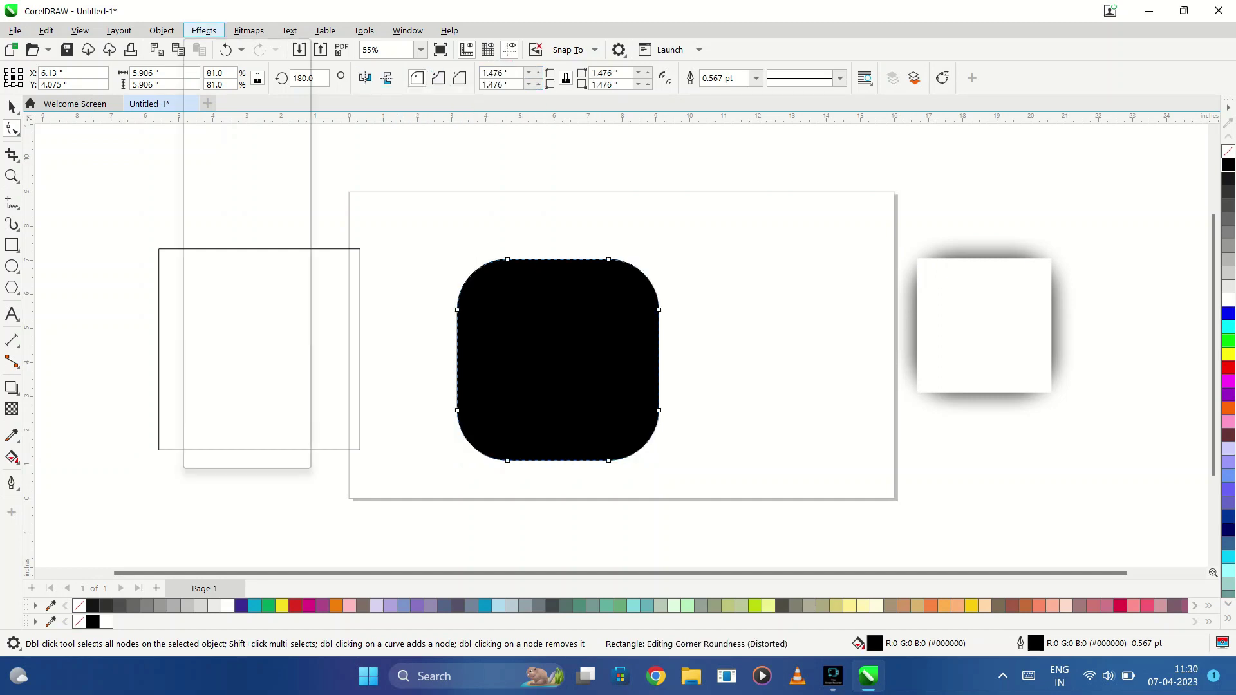
click(362, 176)
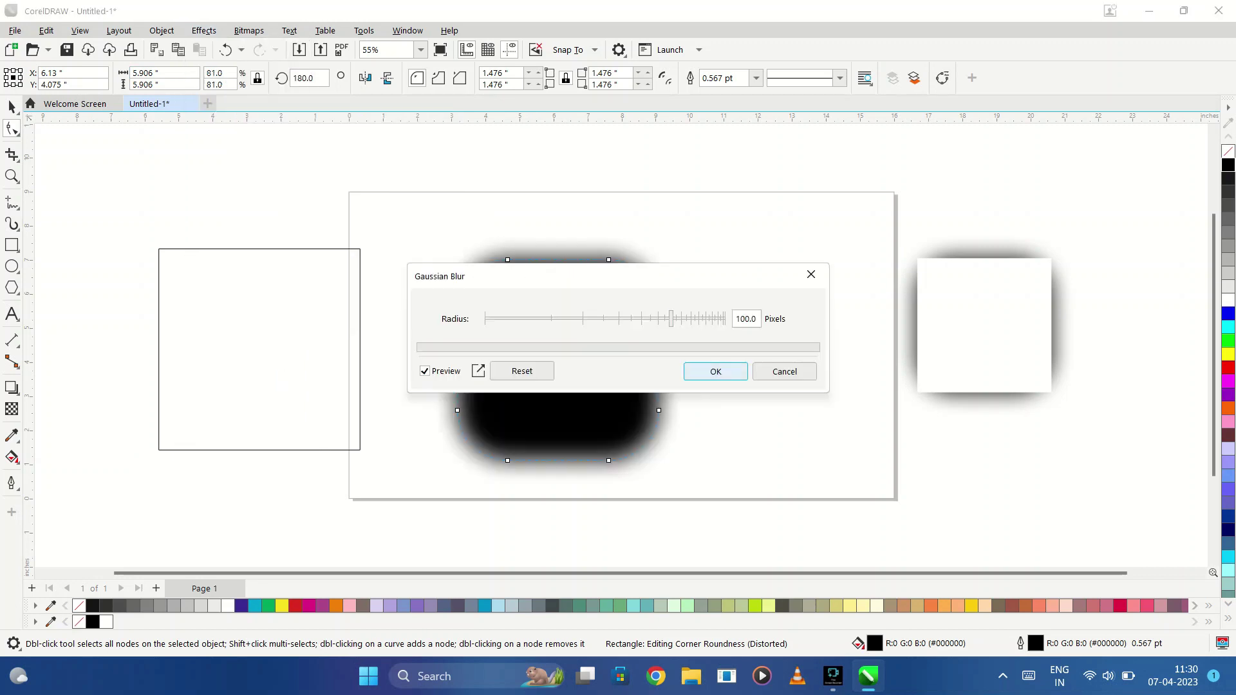
click(715, 370)
key(space)
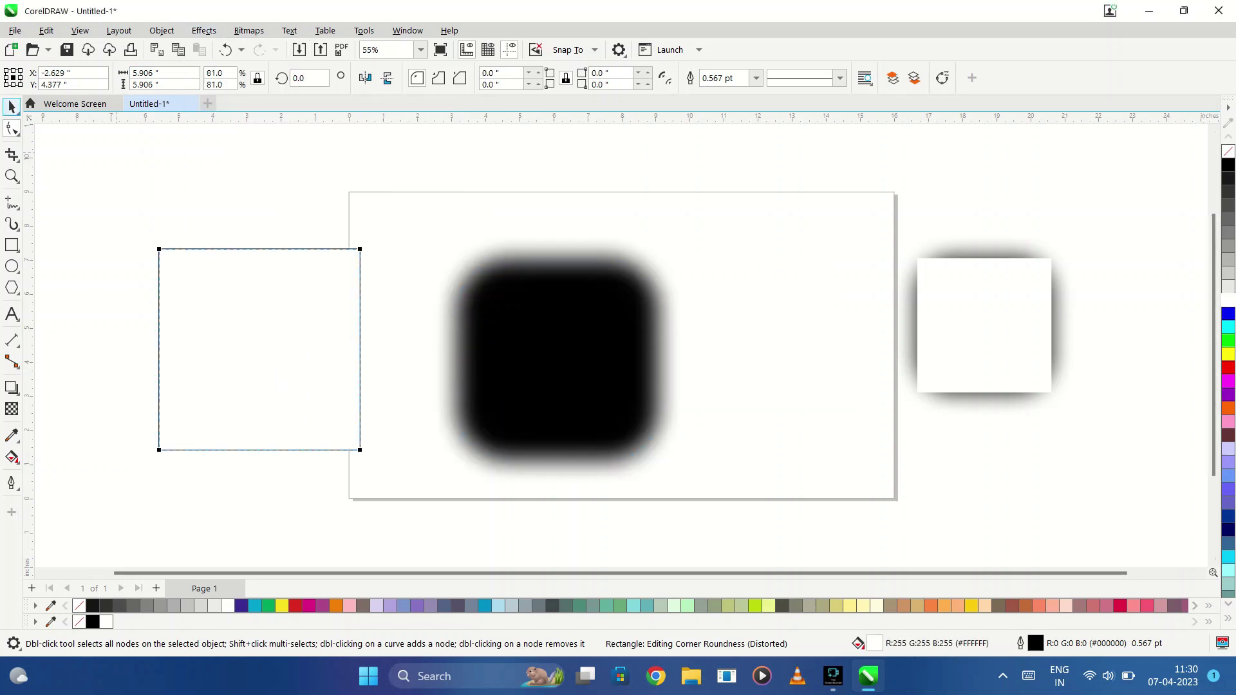
Step: Centre the white 150 mm square over the blurred black shadow
drag(259, 349, 458, 370)
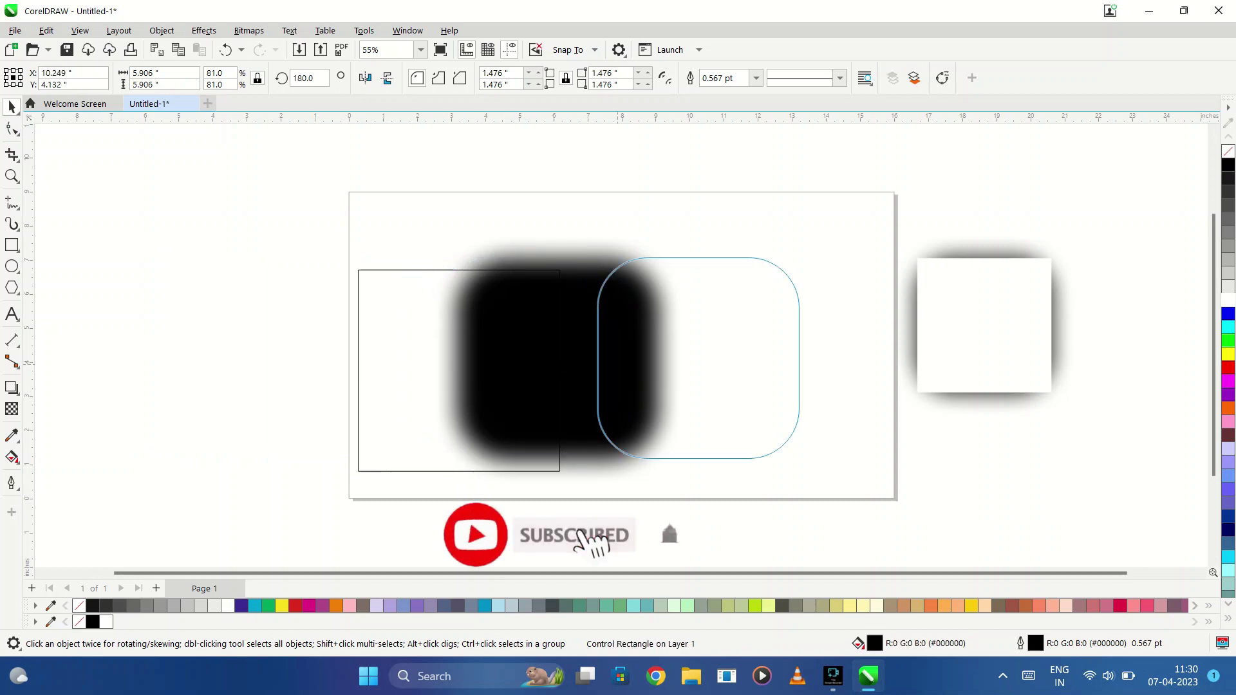
drag(560, 360, 698, 359)
mouse_move(459, 370)
mouse_down()
mouse_move(393, 368)
mouse_move(625, 377)
mouse_move(616, 380)
mouse_up()
key(ctrl+z)
shift+click(618, 354)
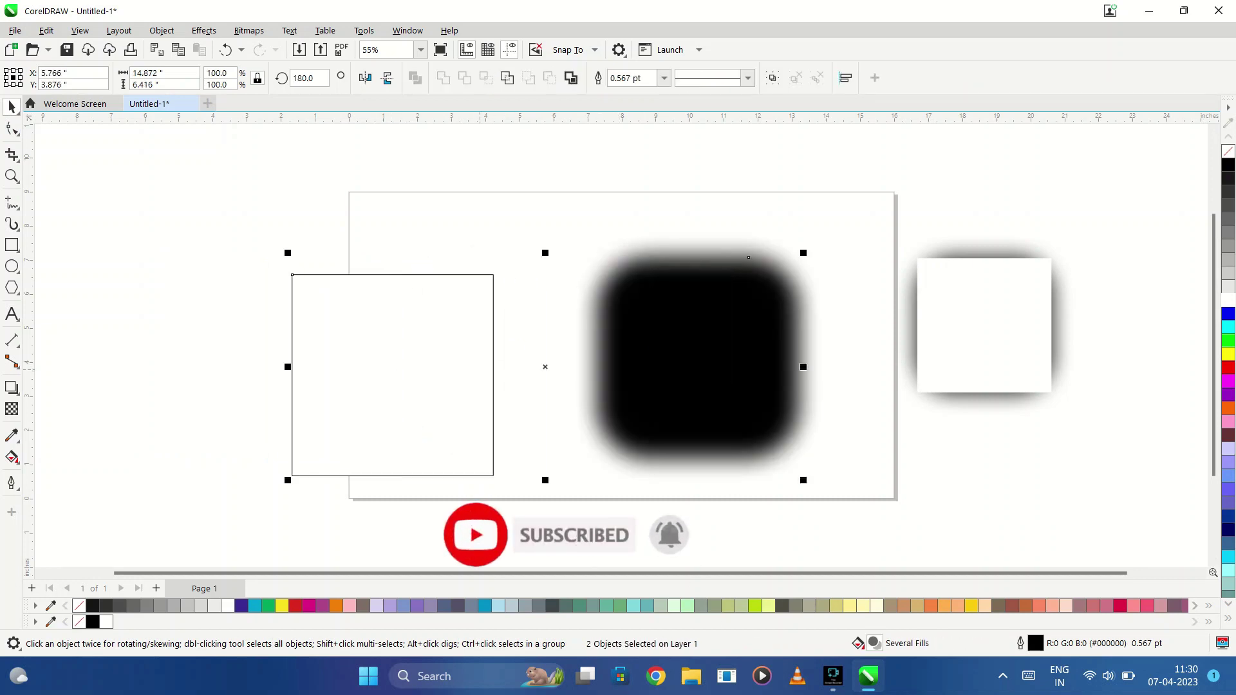
key(c)
key(e)
Step: Remove the white square's outline, group it with its shadow and zoom out
right_click(1228, 151)
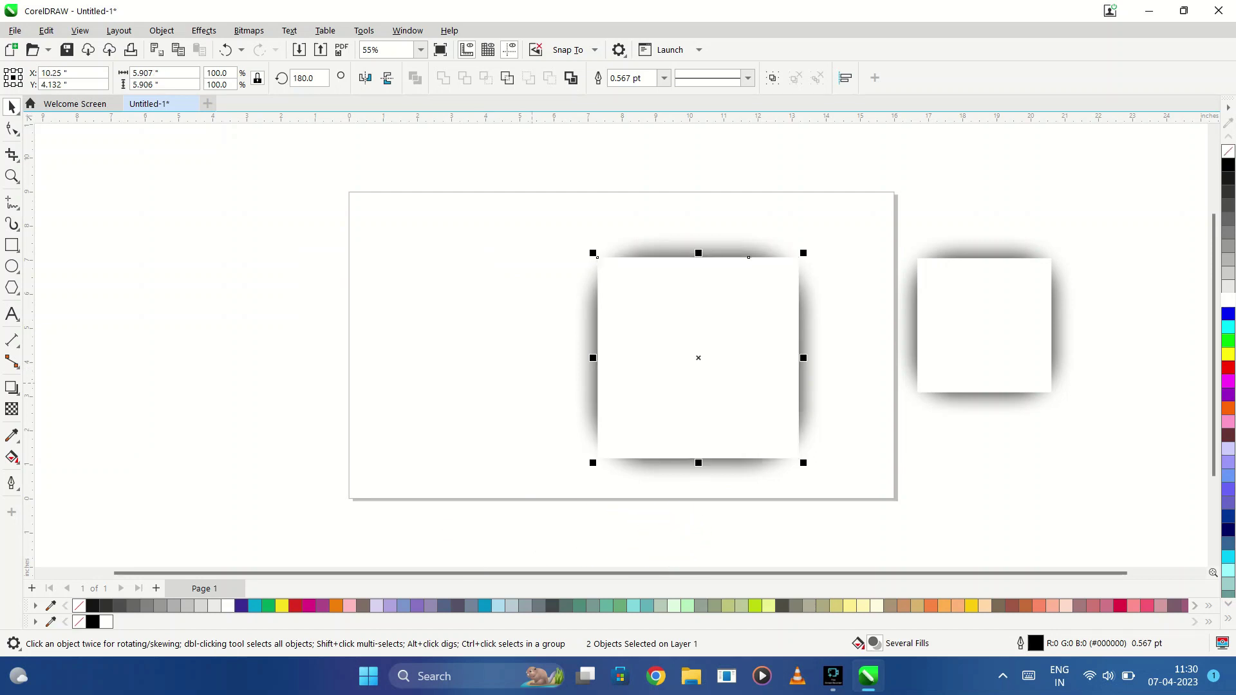
drag(414, 149, 851, 532)
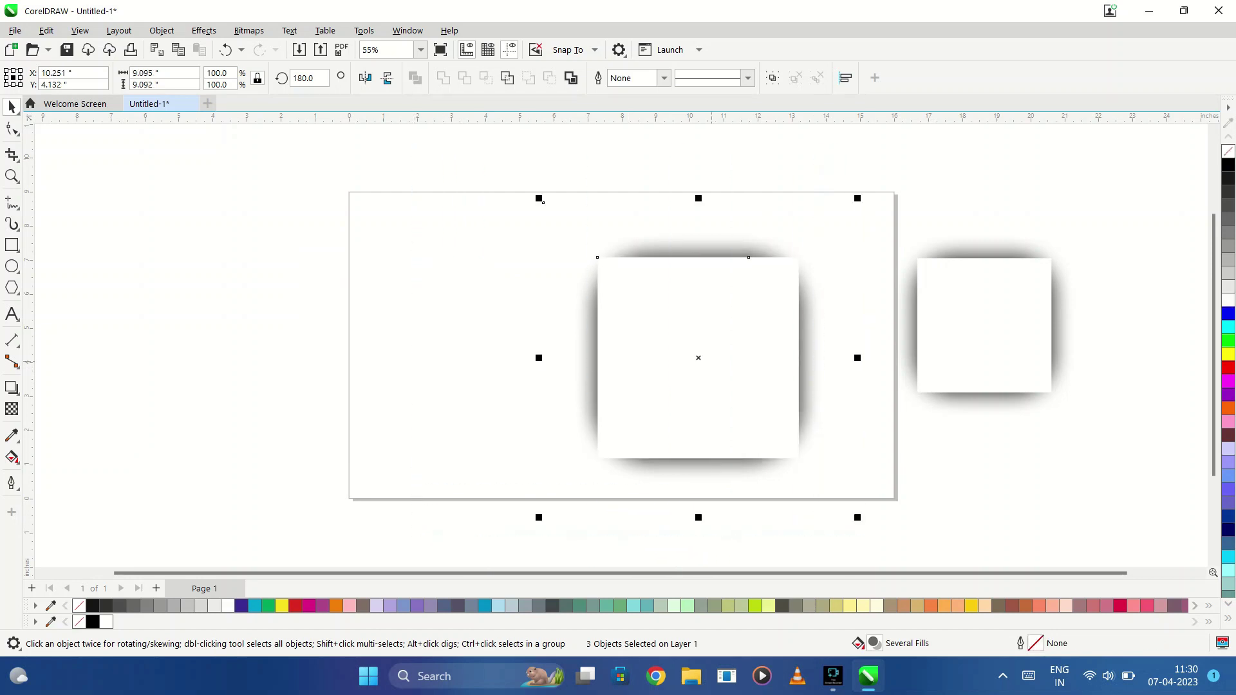
key(ctrl+z)
key(ctrl+z)
key(ctrl+z)
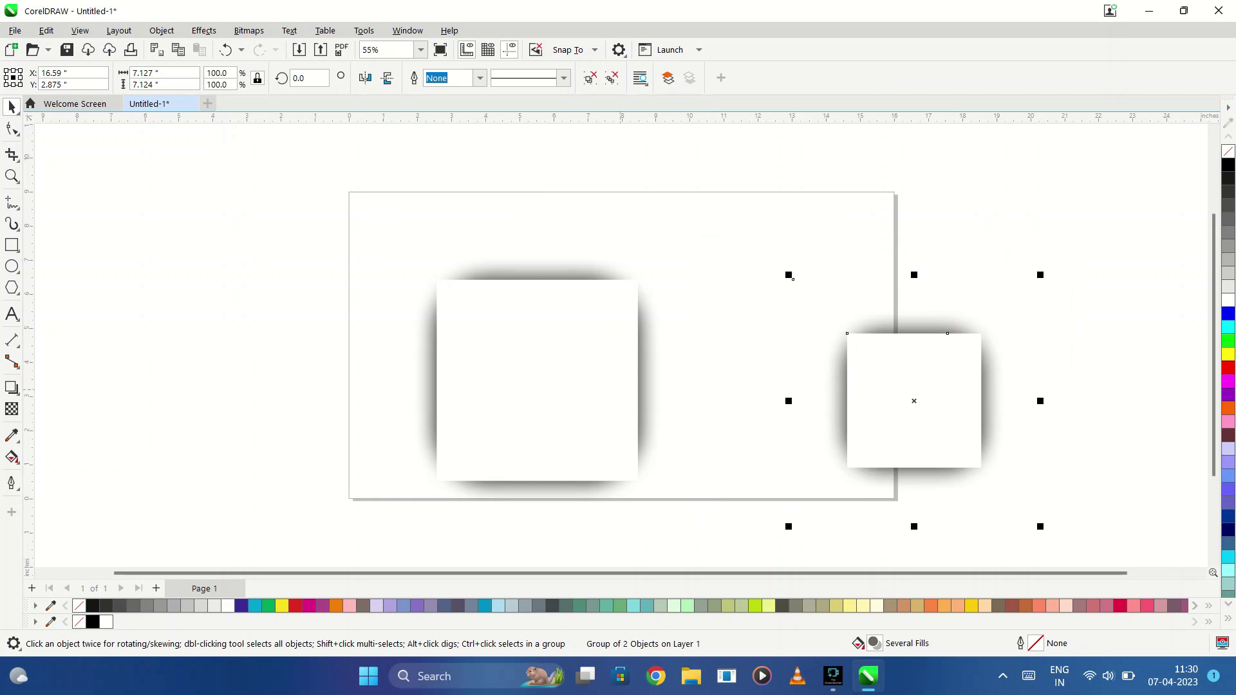
key(Escape)
key(Tab)
Step: Centre the smaller icon group inside the larger one
scroll(895, 379, down, 1)
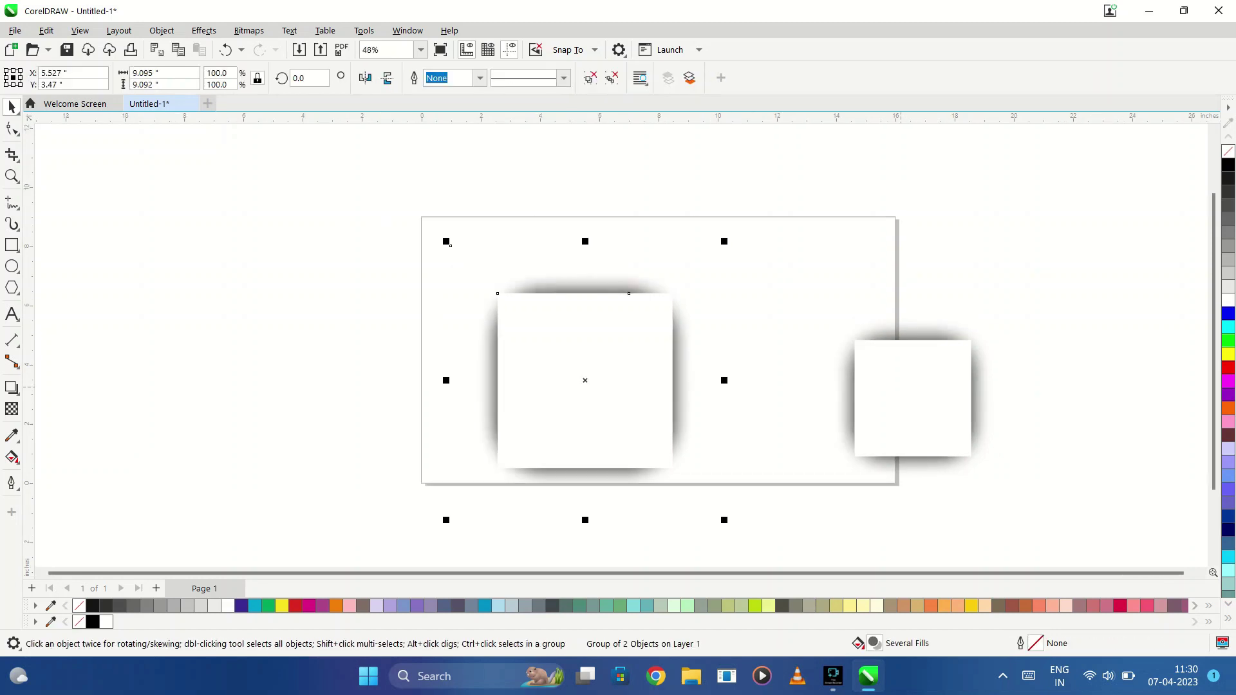
click(901, 386)
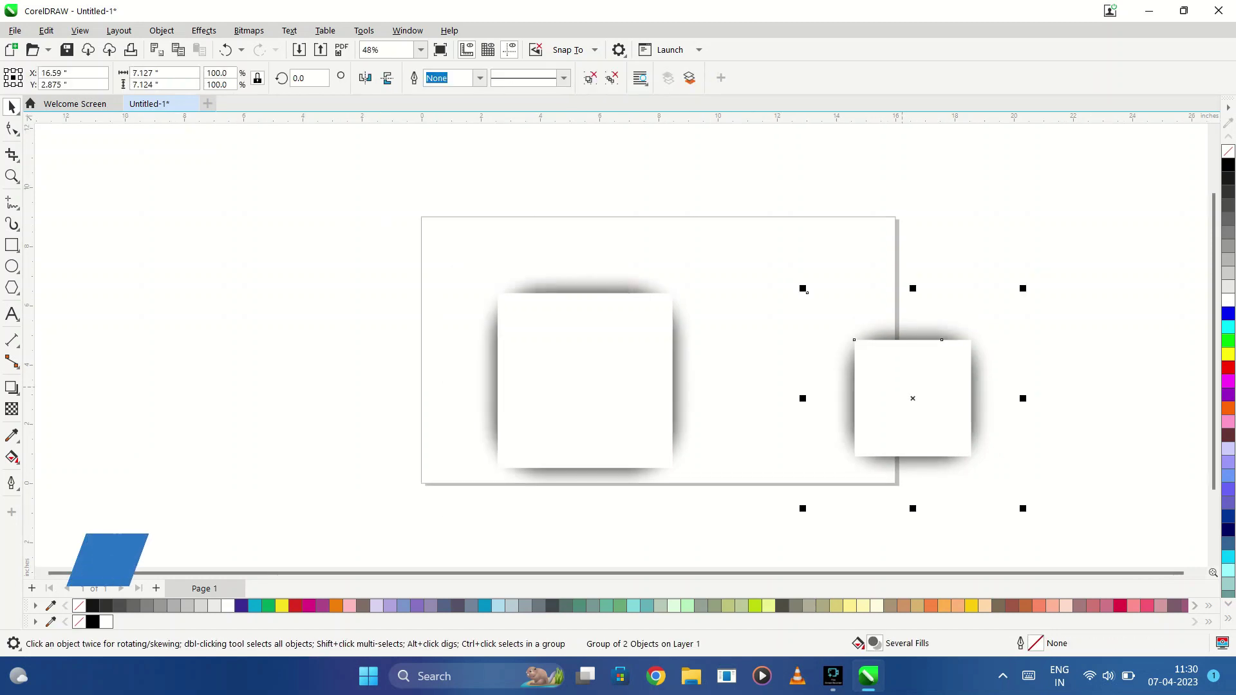
key(ctrl+a)
key(e)
key(c)
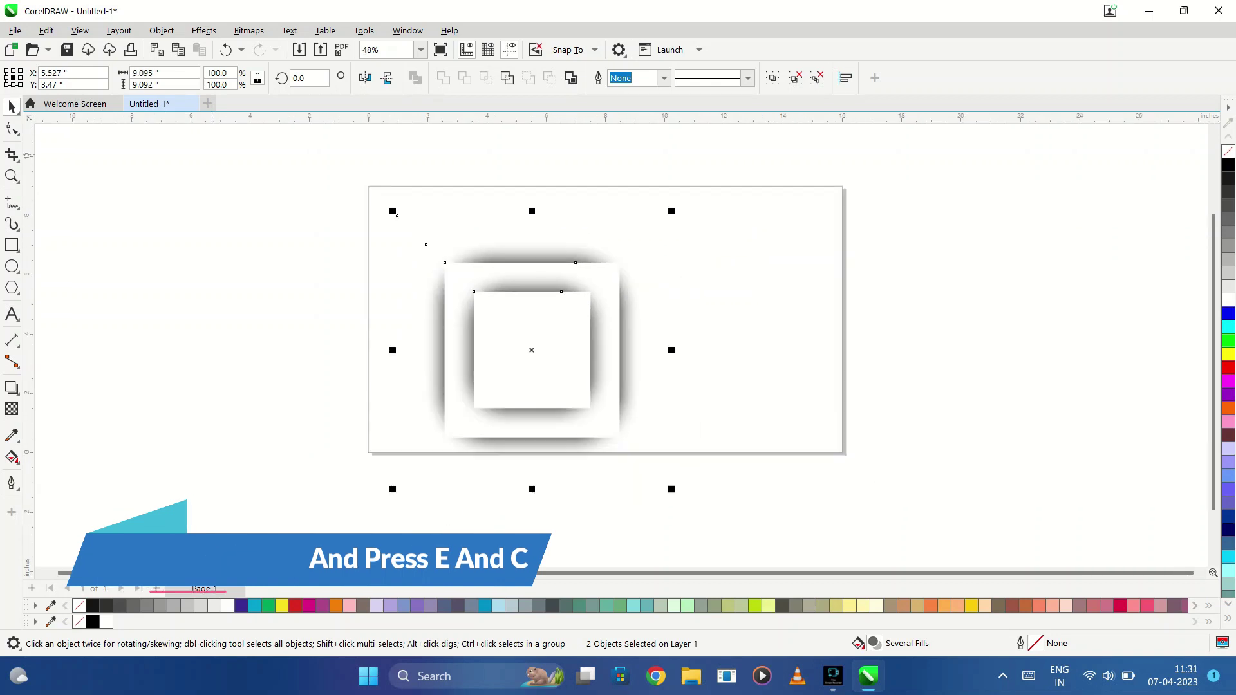
Step: Select both icon groups and open the object options, dismissing them unchanged
click(12, 244)
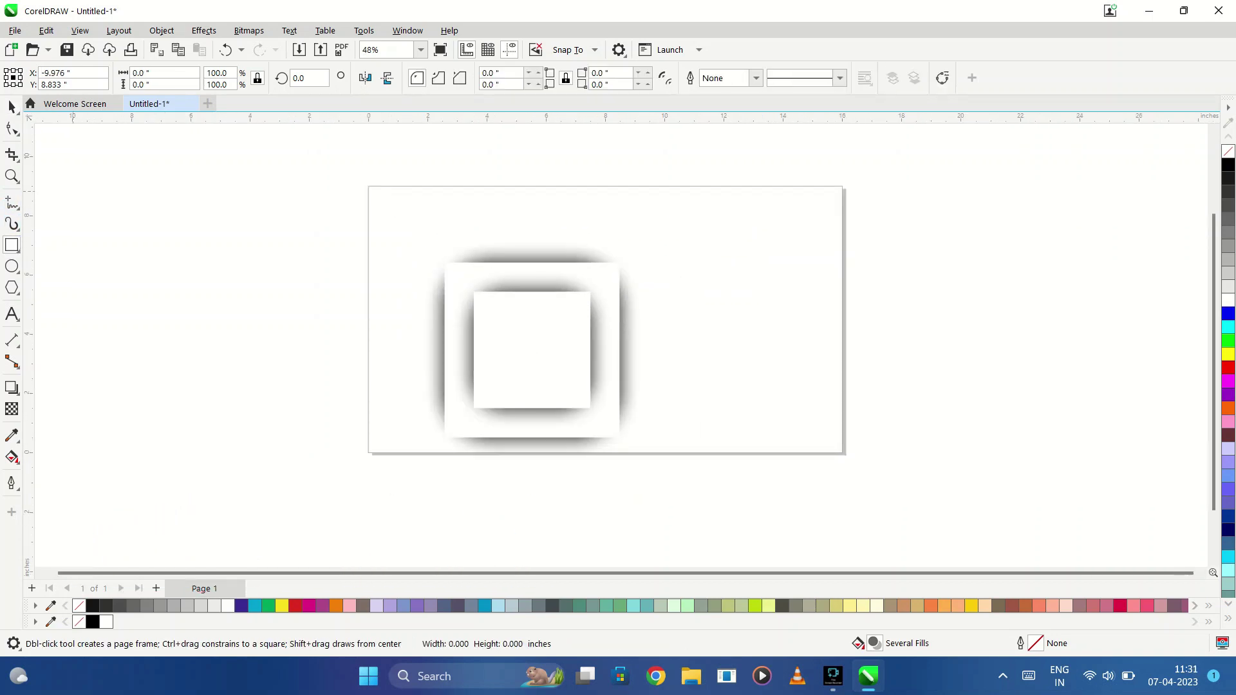
key(space)
key(ctrl+a)
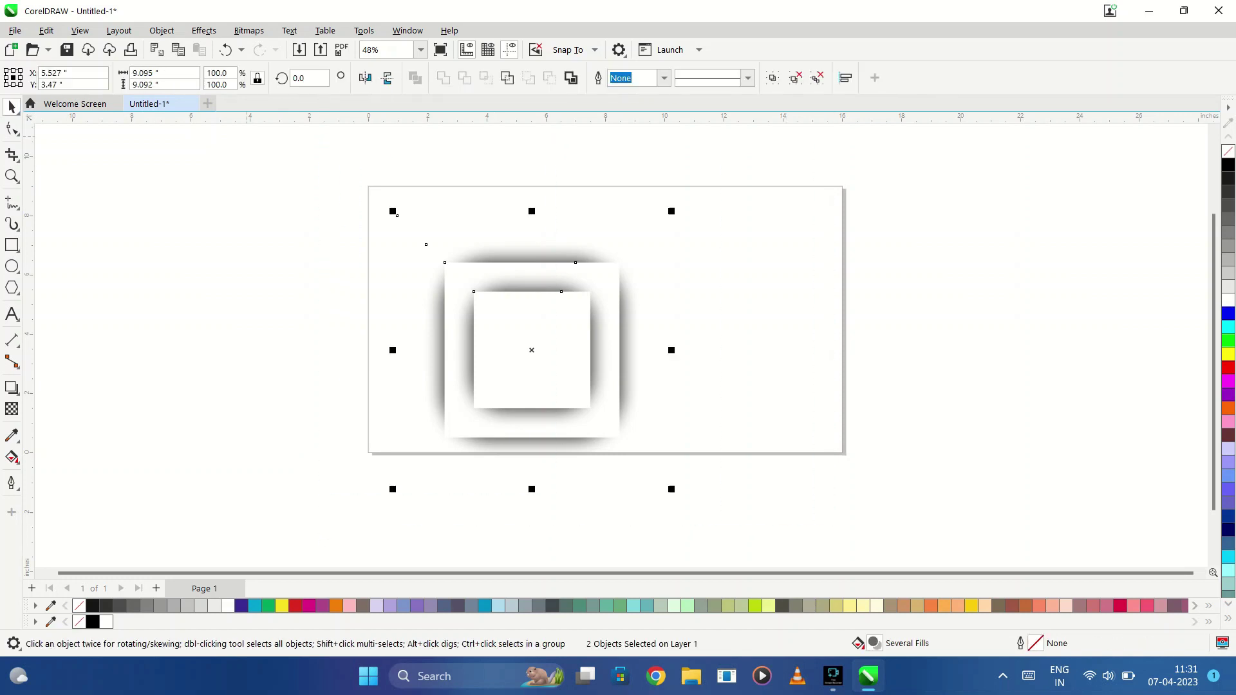
scroll(605, 302, down, 2)
scroll(606, 303, down, 1)
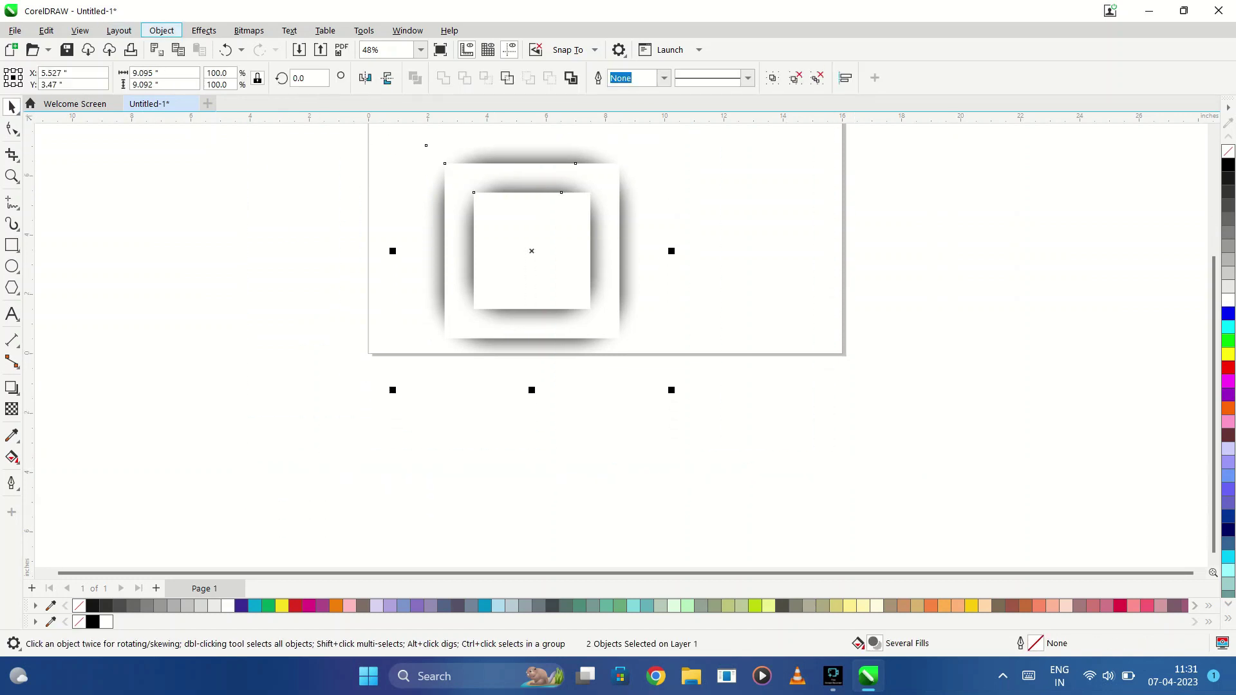
click(161, 30)
key(Escape)
scroll(629, 339, up, 1)
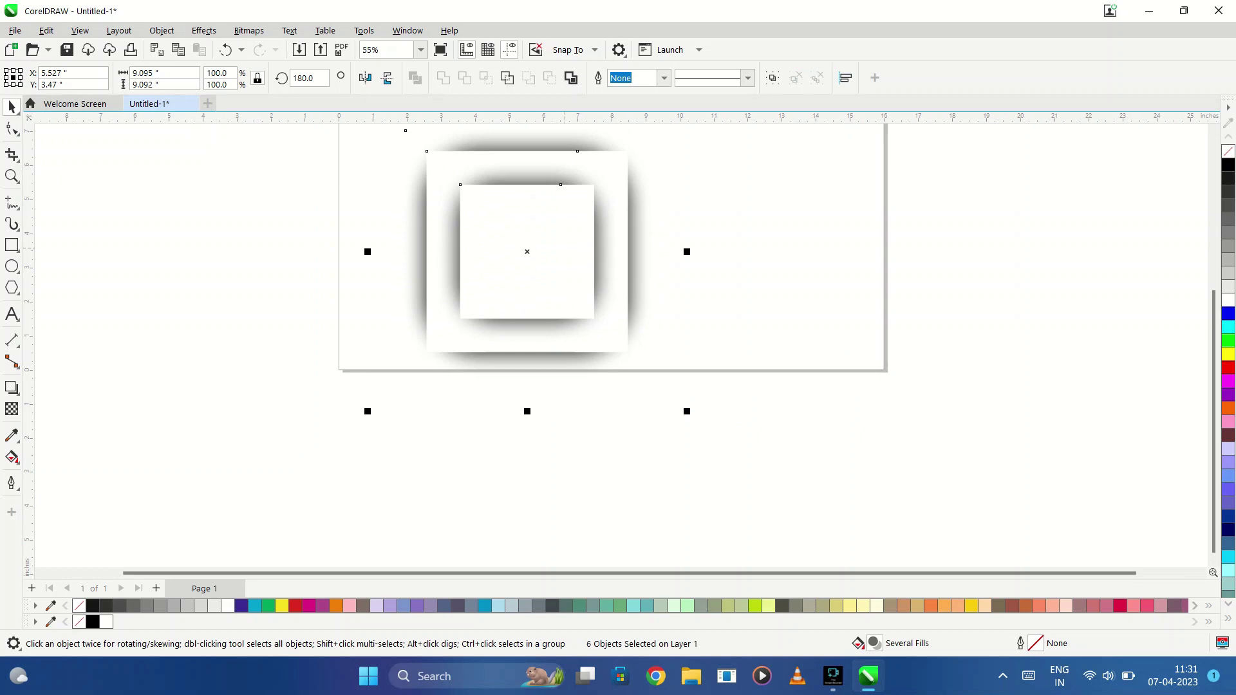
scroll(629, 339, up, 3)
Step: Fill the outer and inner squares with cyan
key(Escape)
key(Tab)
key(Escape)
key(Tab)
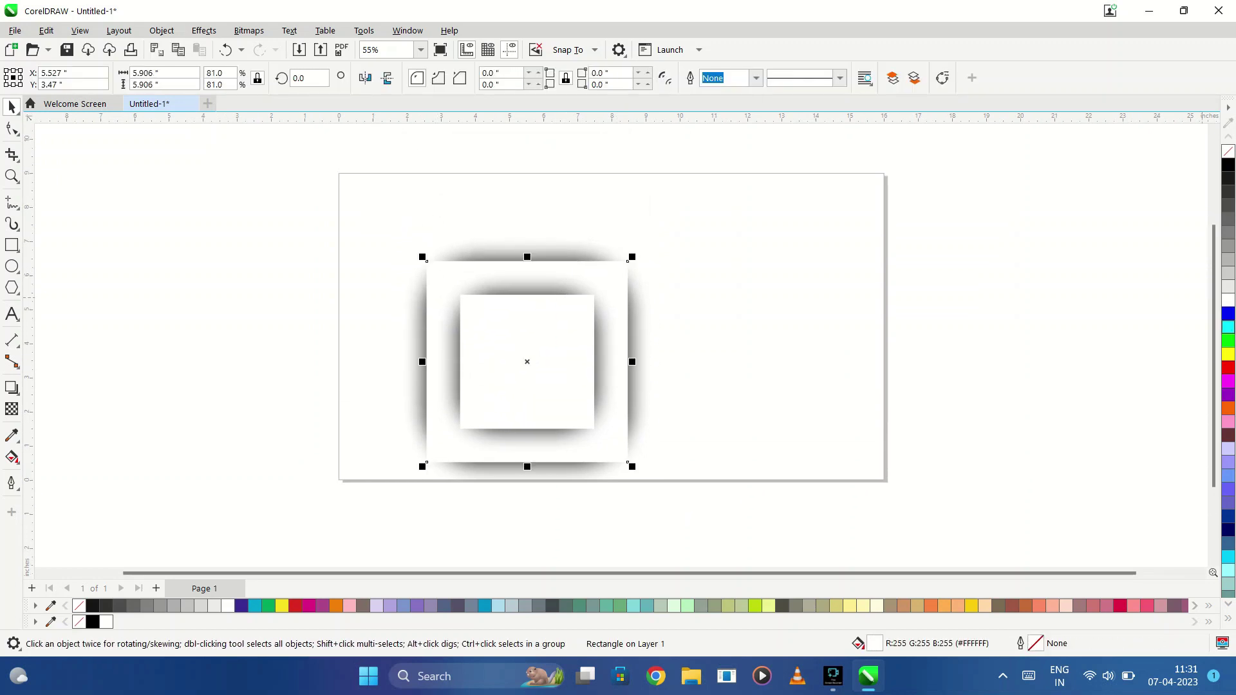
click(1228, 327)
key(Tab)
click(1228, 327)
Step: Draw a rectangle and size it to 100 mm by 15 mm
key(Escape)
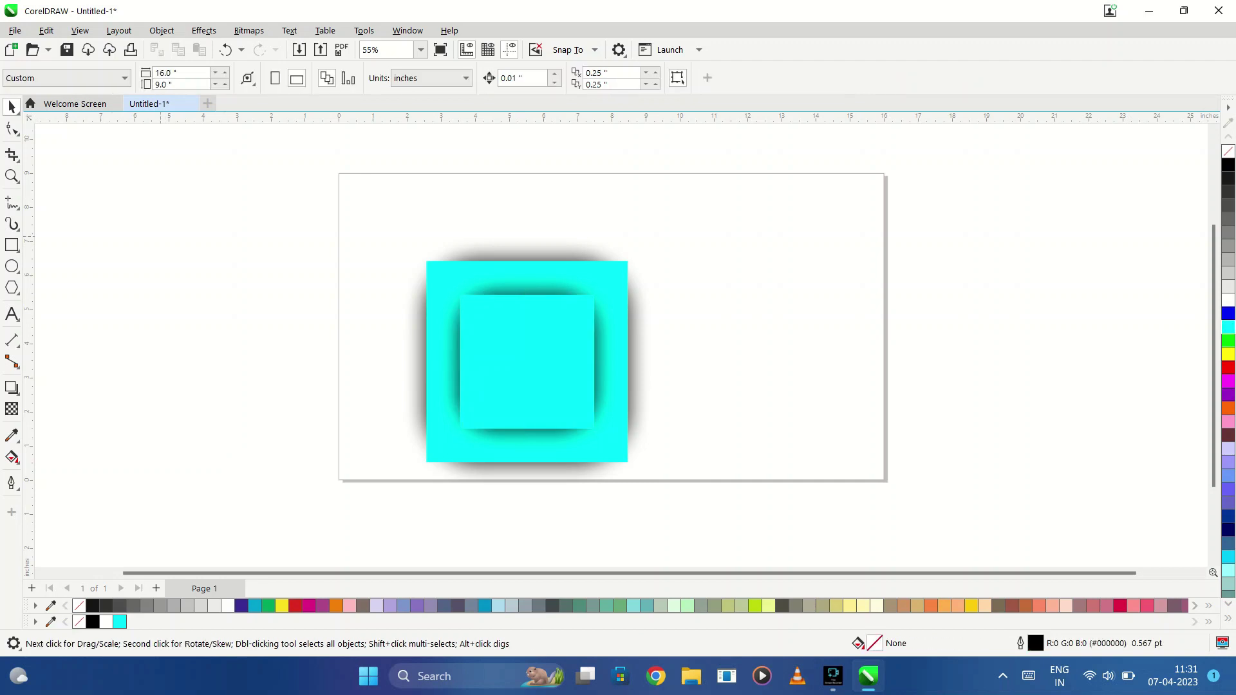
mouse_move(63, 169)
mouse_down()
mouse_move(258, 203)
mouse_move(220, 205)
mouse_up()
click(149, 73)
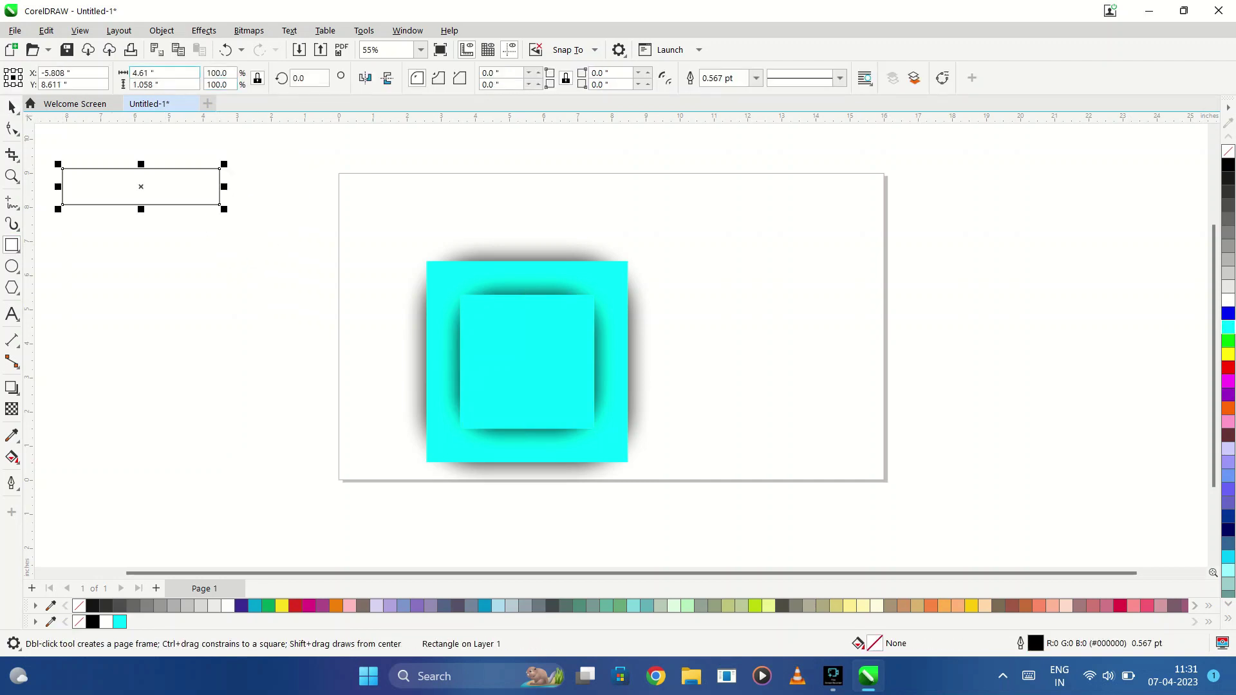
text(100mm)
click(137, 84)
text(1)
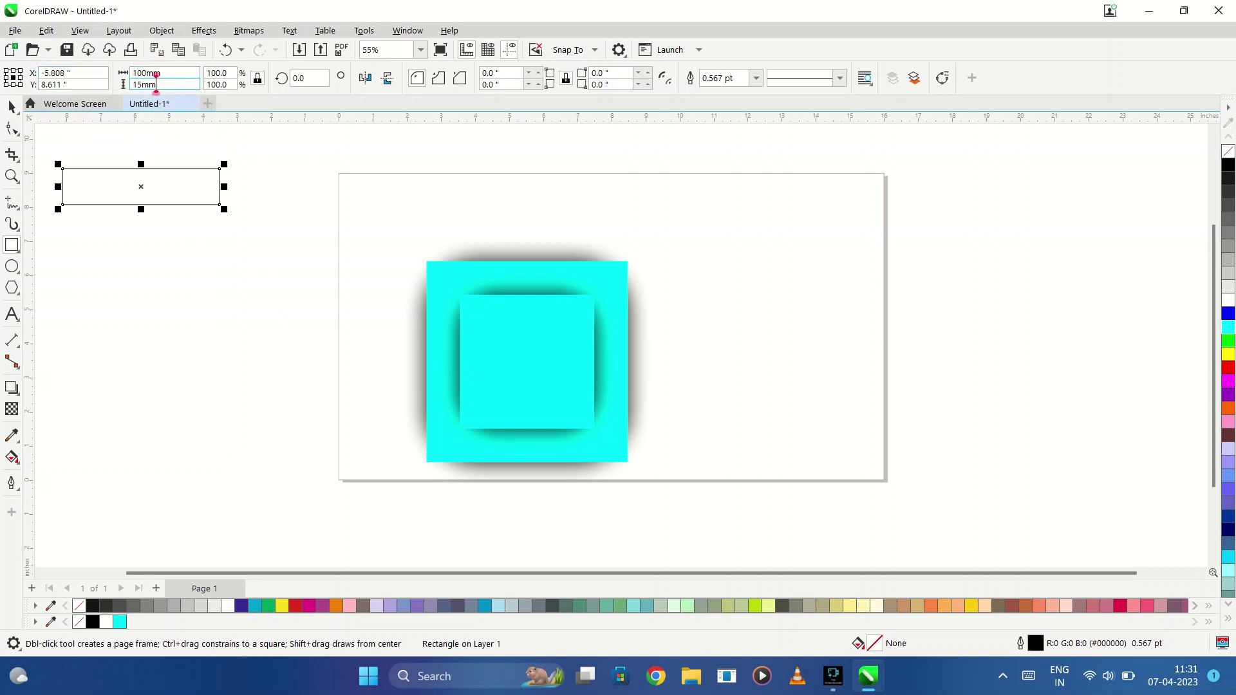
key(Return)
text(100mm)
click(137, 84)
text(1)
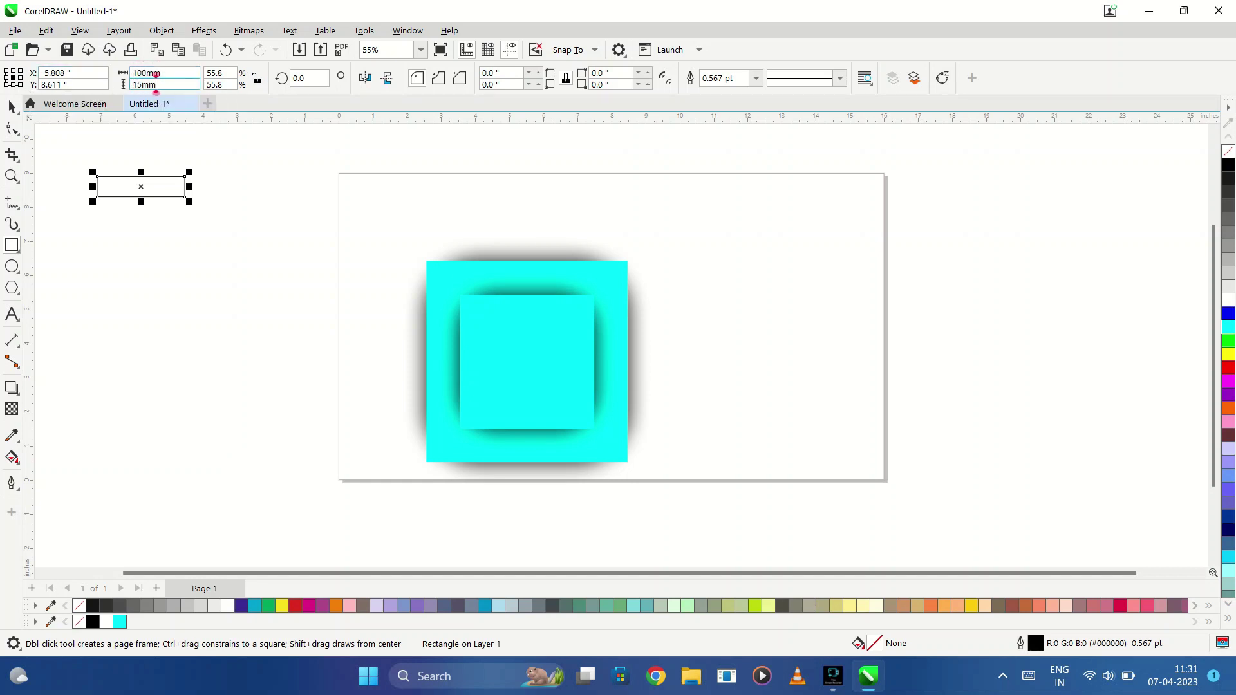
key(Return)
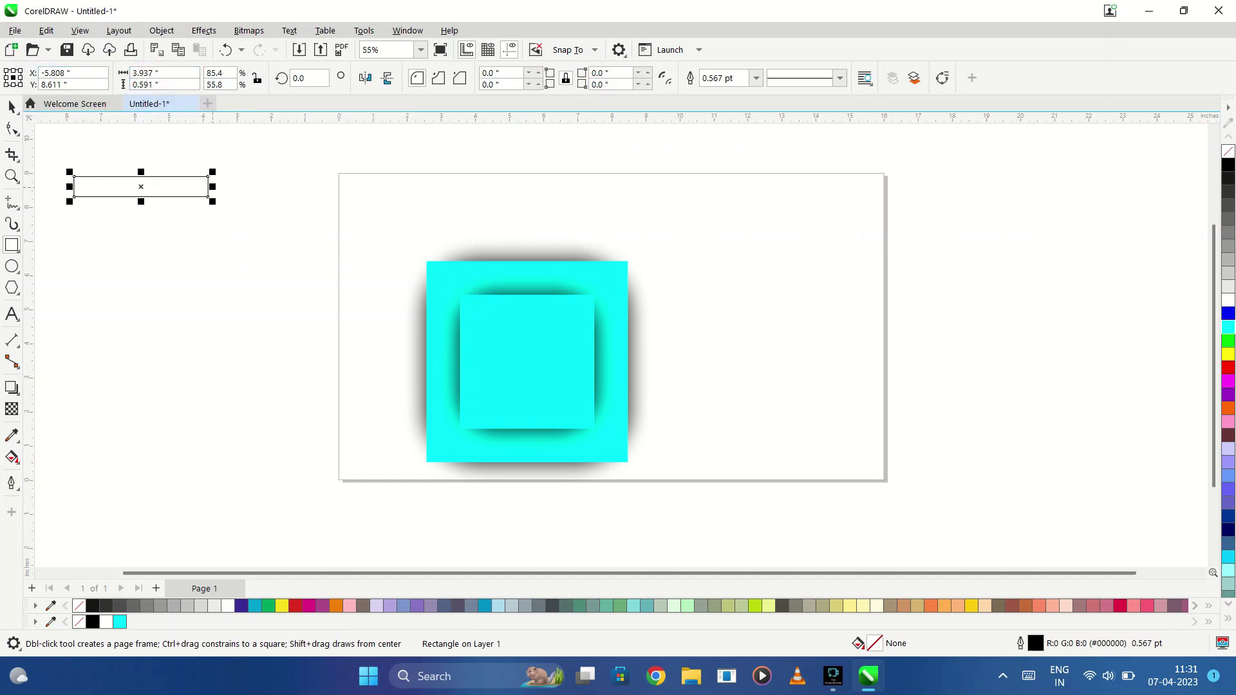
Step: Rest the bar centred on the cyan square's top edge and draw a triangle beside the page
key(Escape)
key(space)
drag(140, 176, 533, 200)
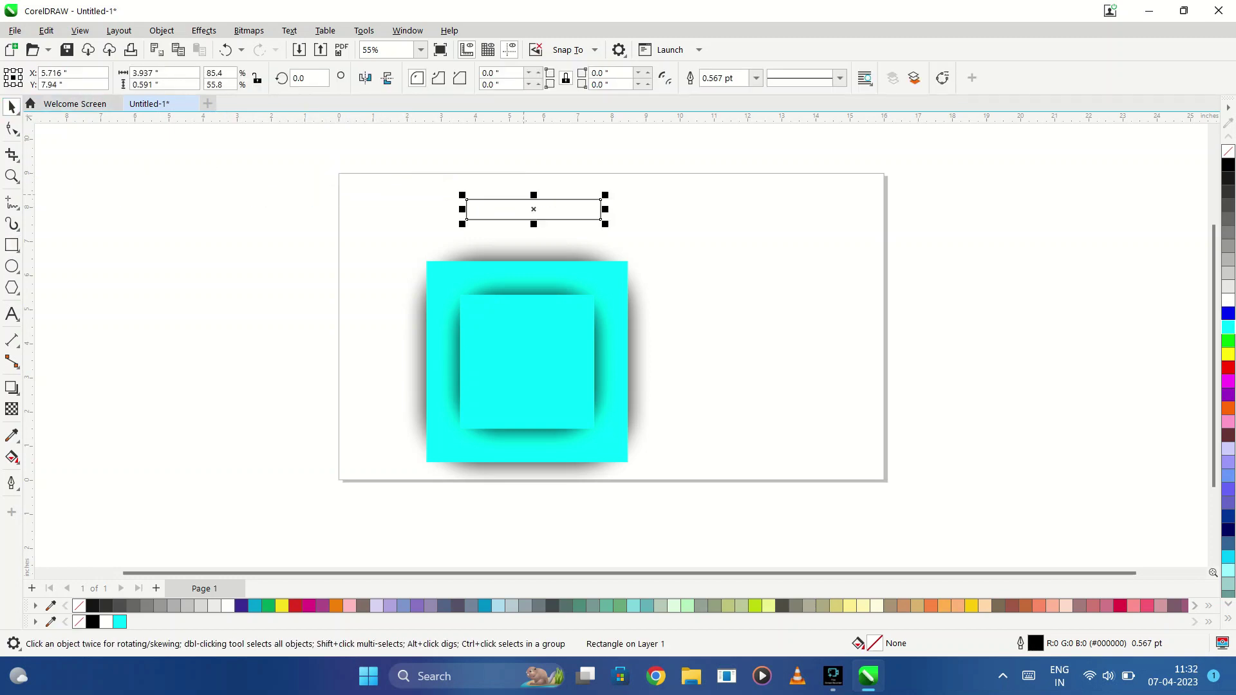
drag(533, 221, 527, 263)
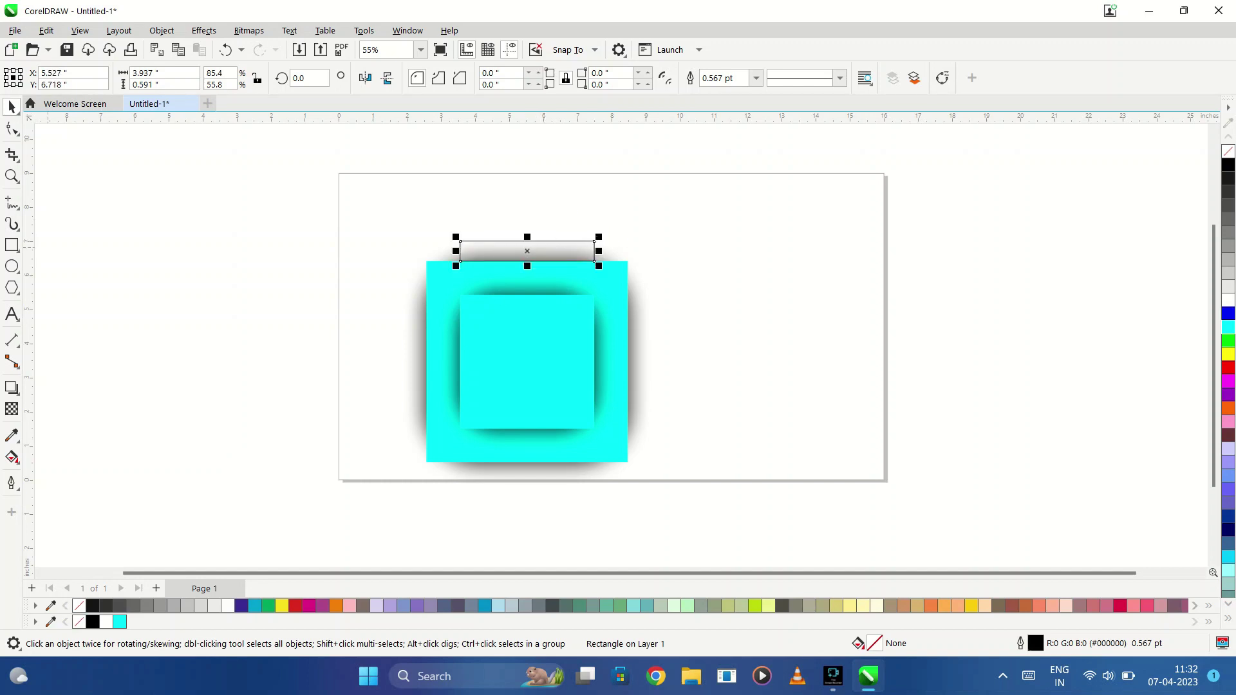
drag(809, 211, 974, 346)
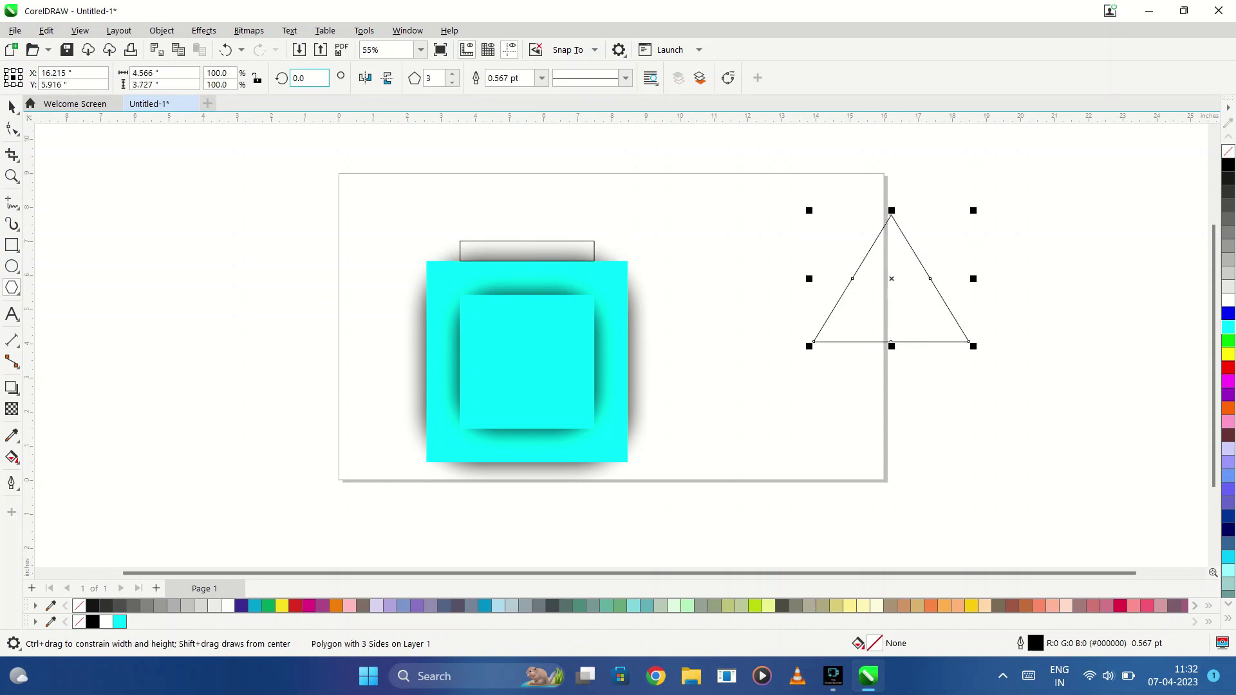
Step: Replace the triangle with a new 3-sided polygon mirrored to point downward
click(387, 78)
key(Delete)
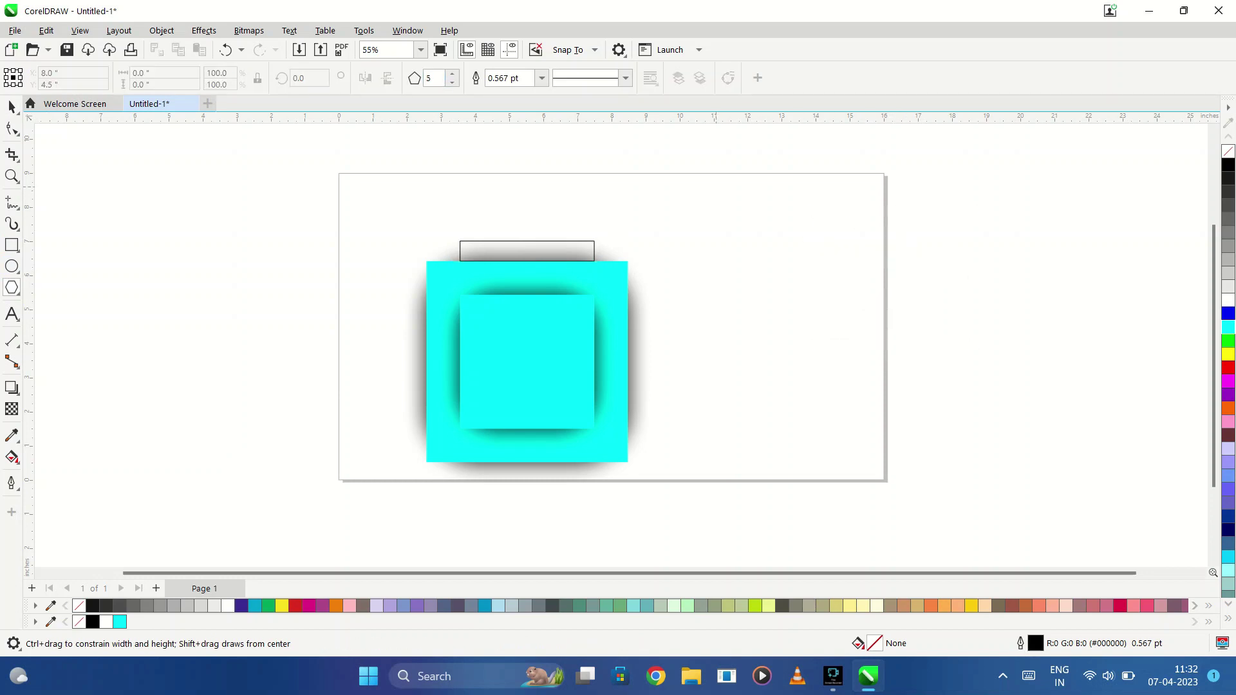
drag(836, 222, 998, 364)
double_click(435, 78)
text(3)
key(Return)
click(387, 78)
Step: Lock the triangle's proportions, set its width to 100 mm and snap it onto the bar
key(space)
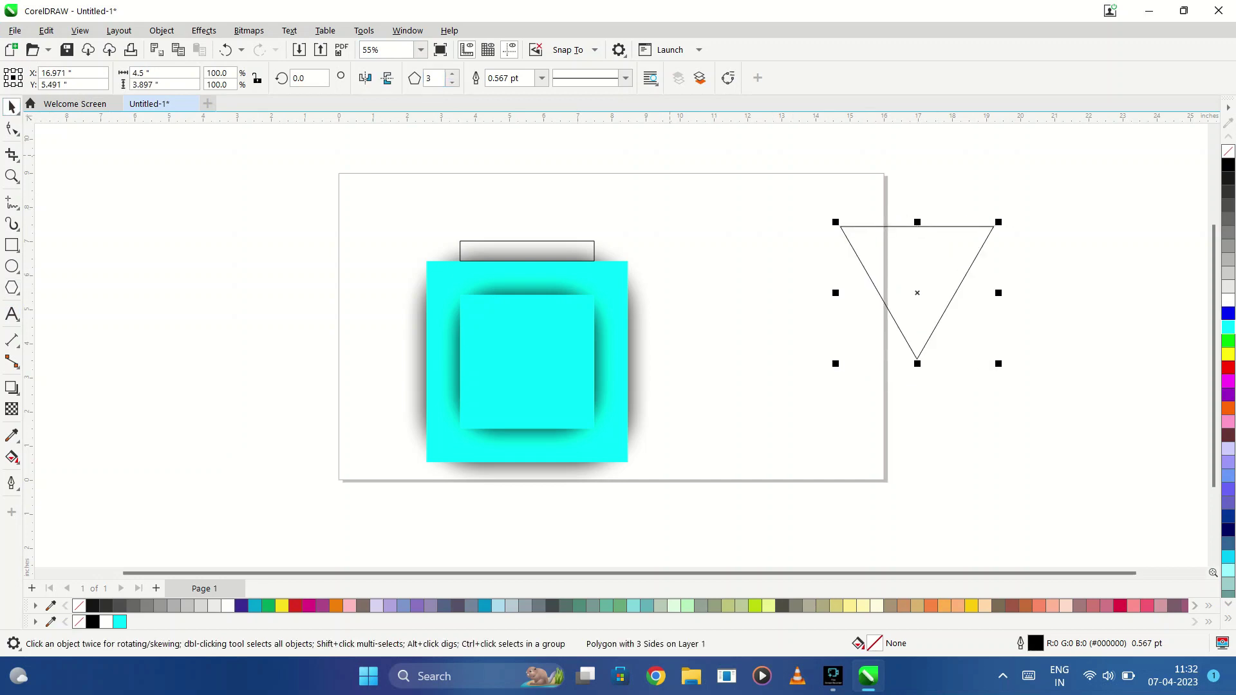
click(257, 78)
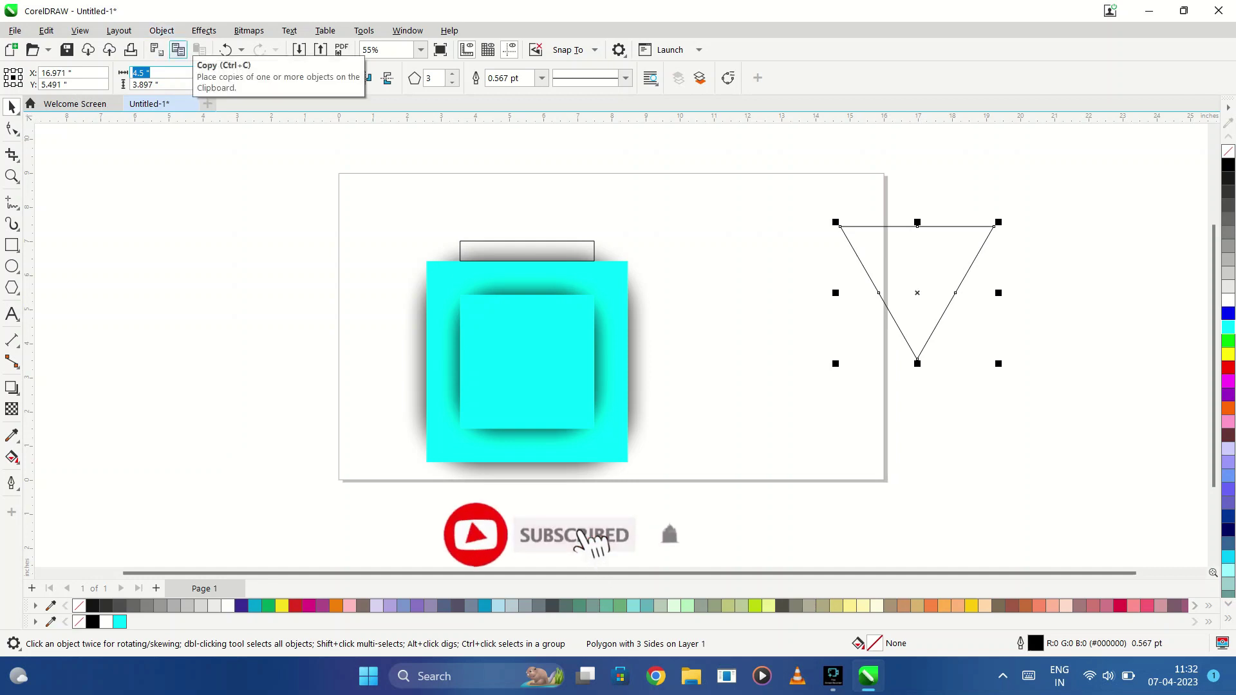
text(100mm)
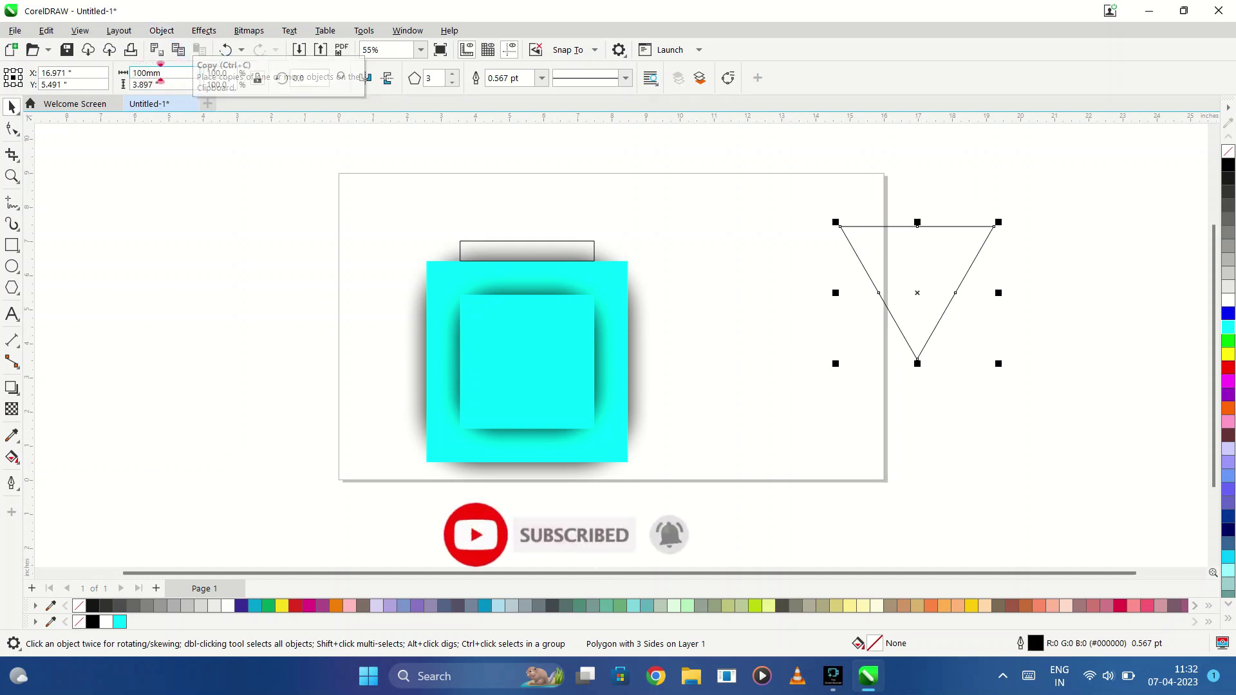
key(Return)
drag(984, 234, 594, 241)
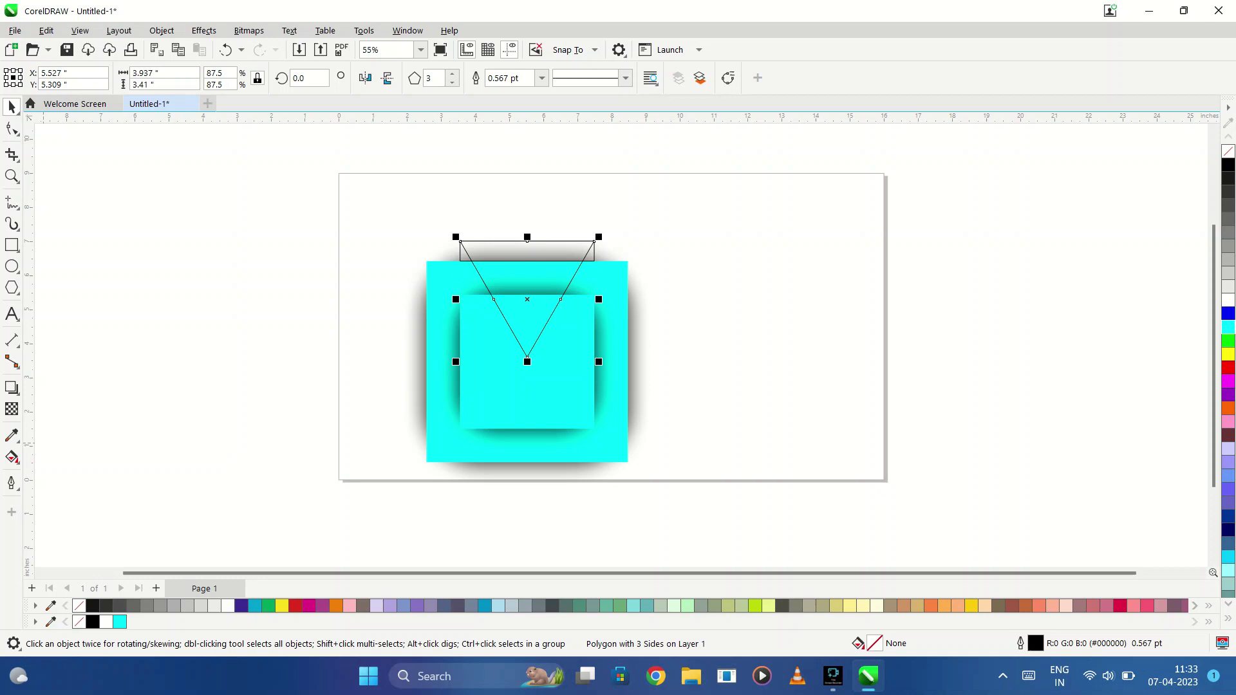
key(Tab)
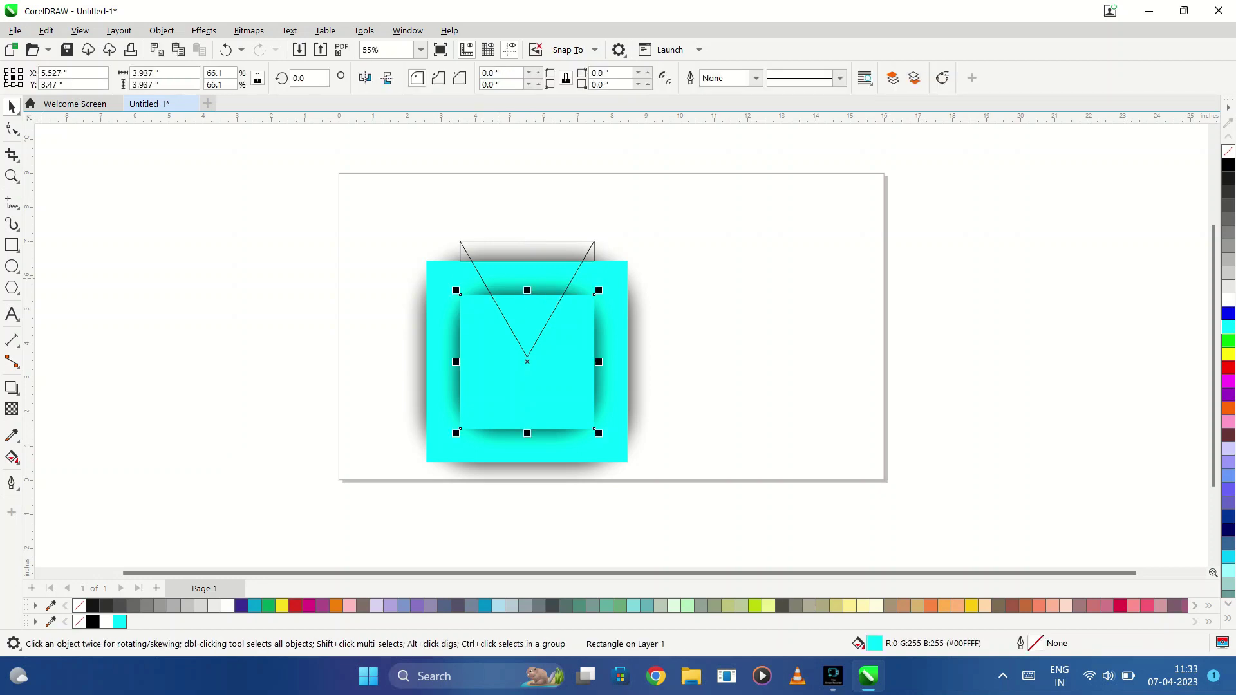
Step: Trim the triangle with the inner square into a trapezoid, then select it with the top bar
shift+click(561, 299)
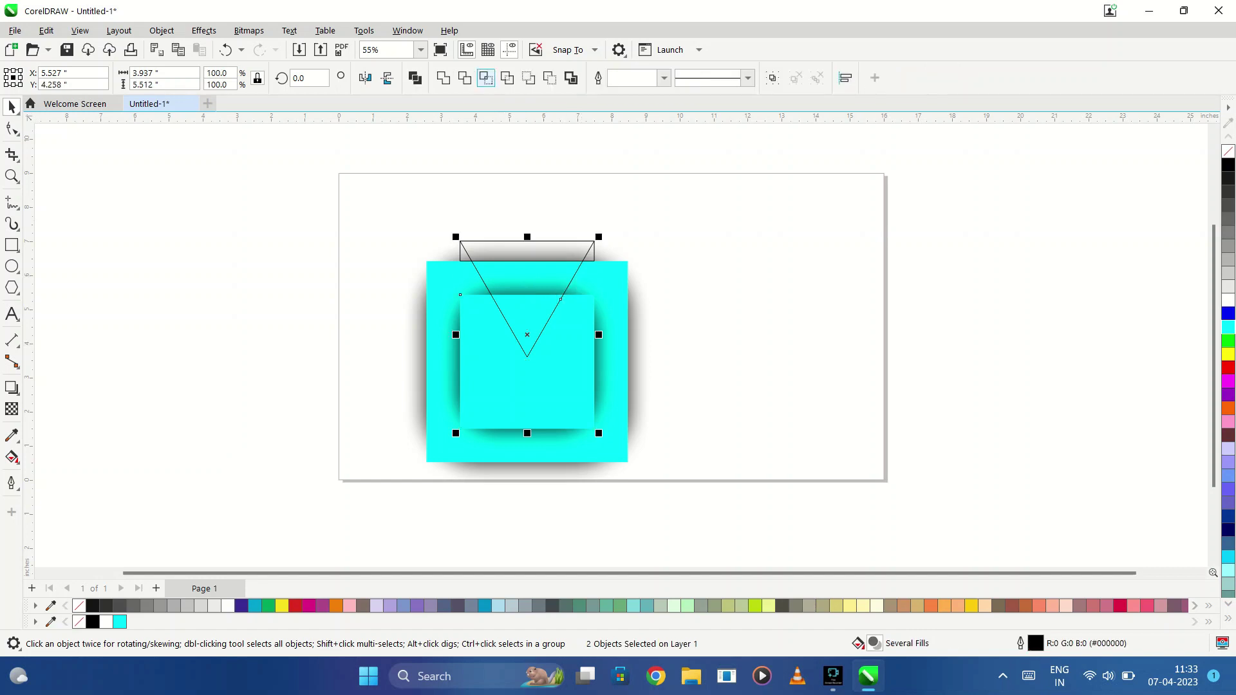
click(464, 78)
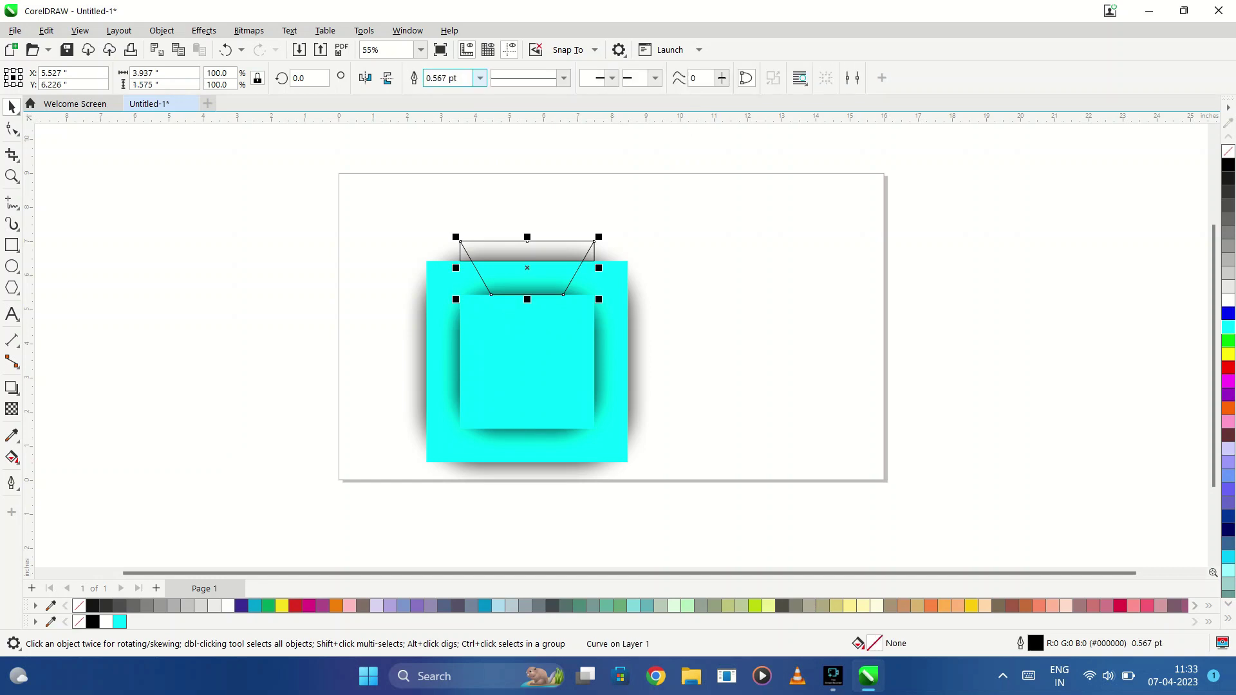
key(Escape)
key(Tab)
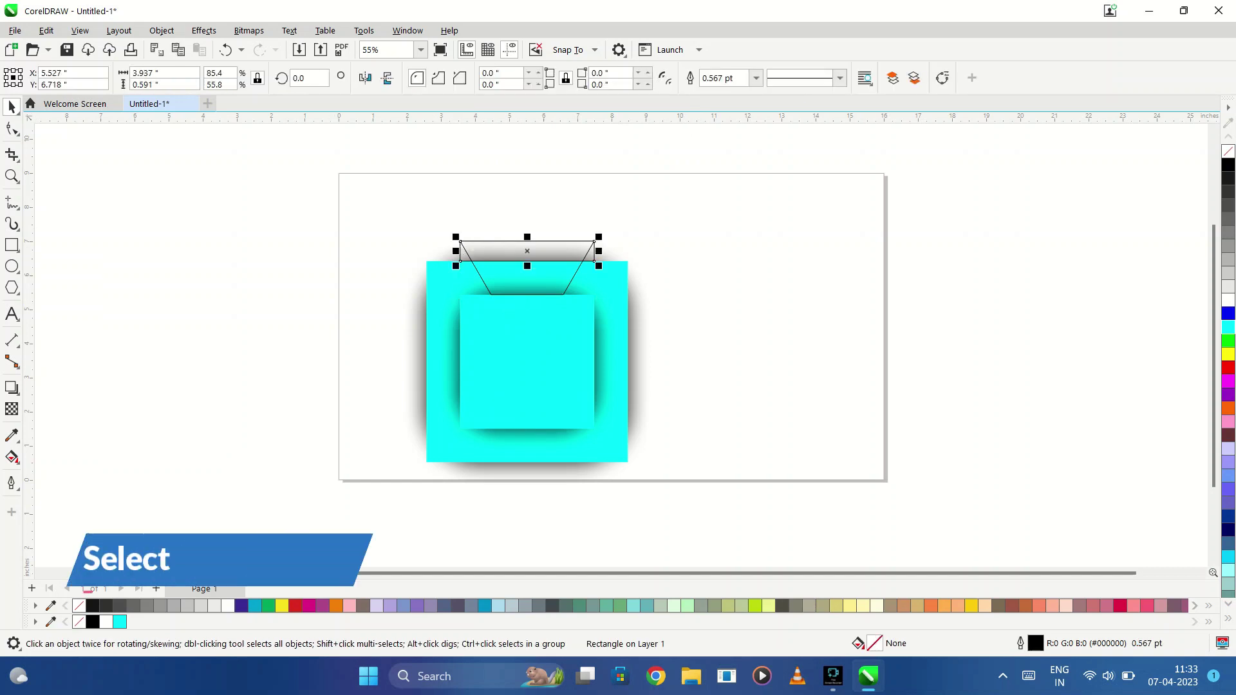
key(Tab)
key(Escape)
click(489, 244)
shift+click(476, 268)
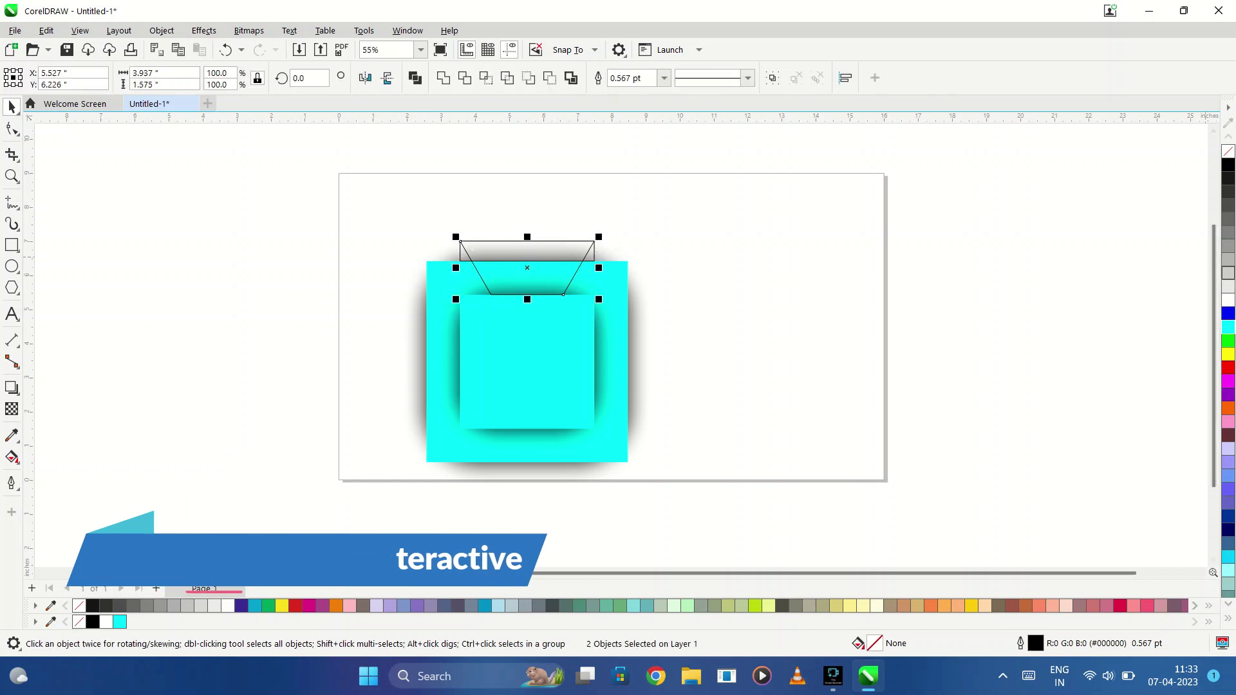
Step: Fill the trapezoid and bar red, then try gradient fills on the bar and undo them
click(1228, 367)
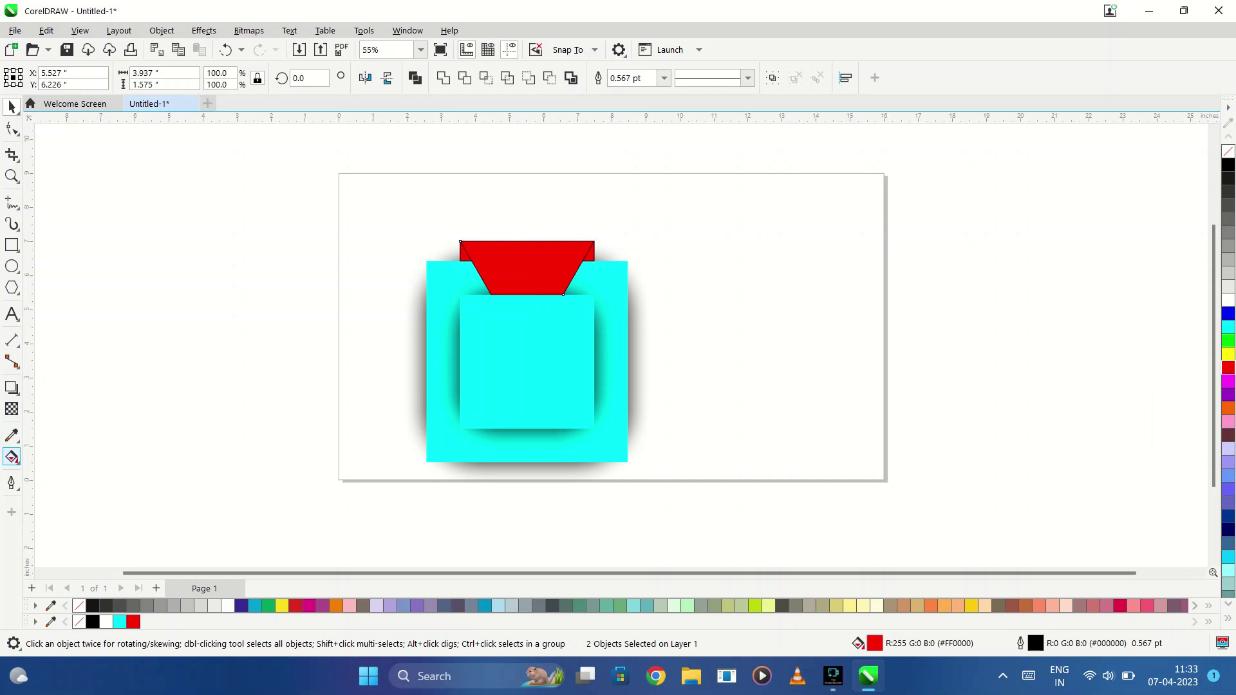
click(12, 458)
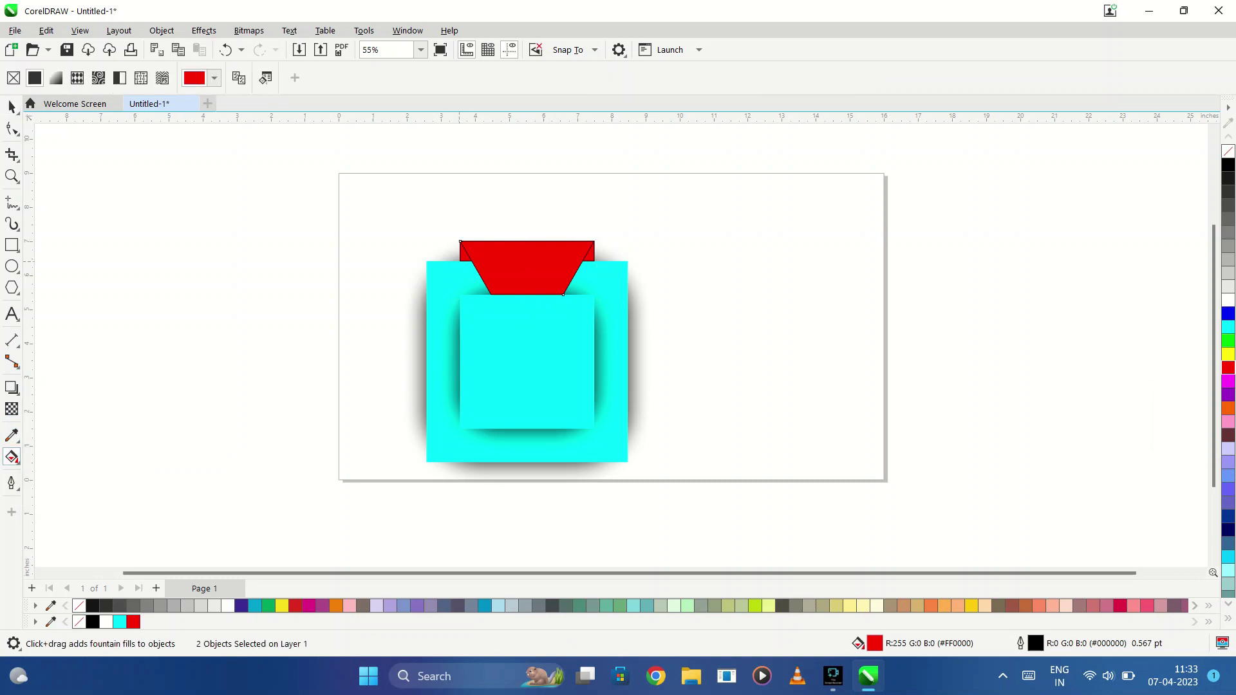
drag(459, 242, 460, 258)
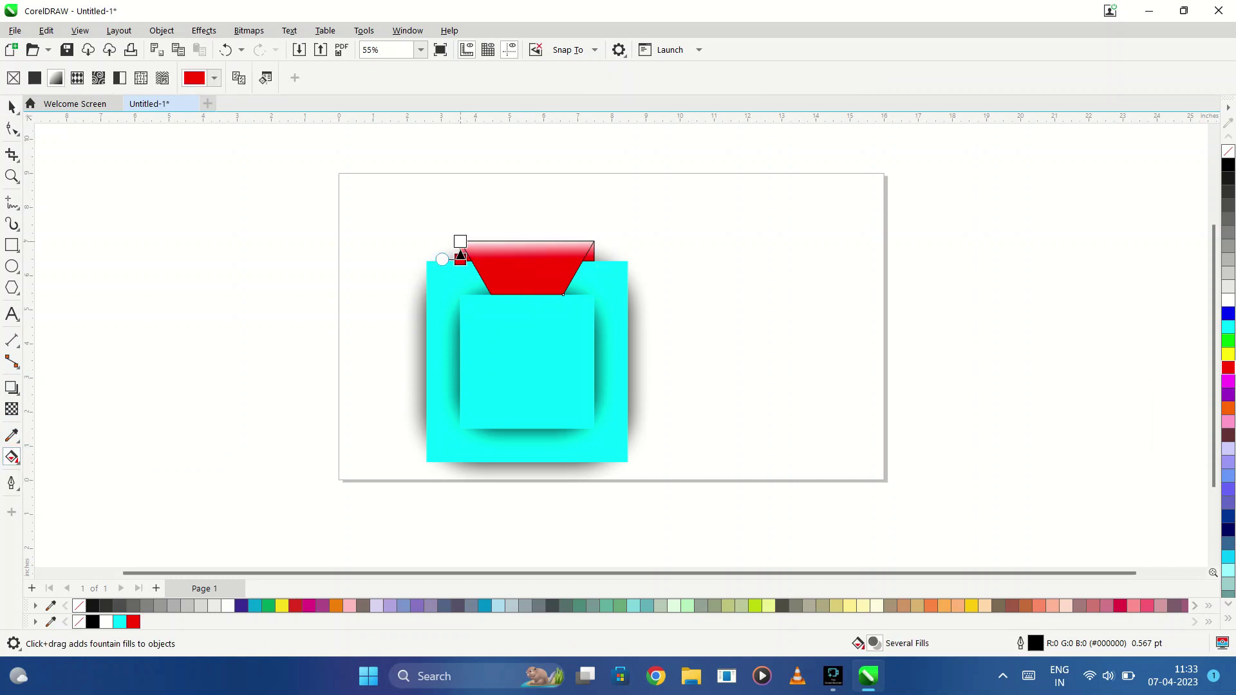
click(461, 242)
key(ctrl+z)
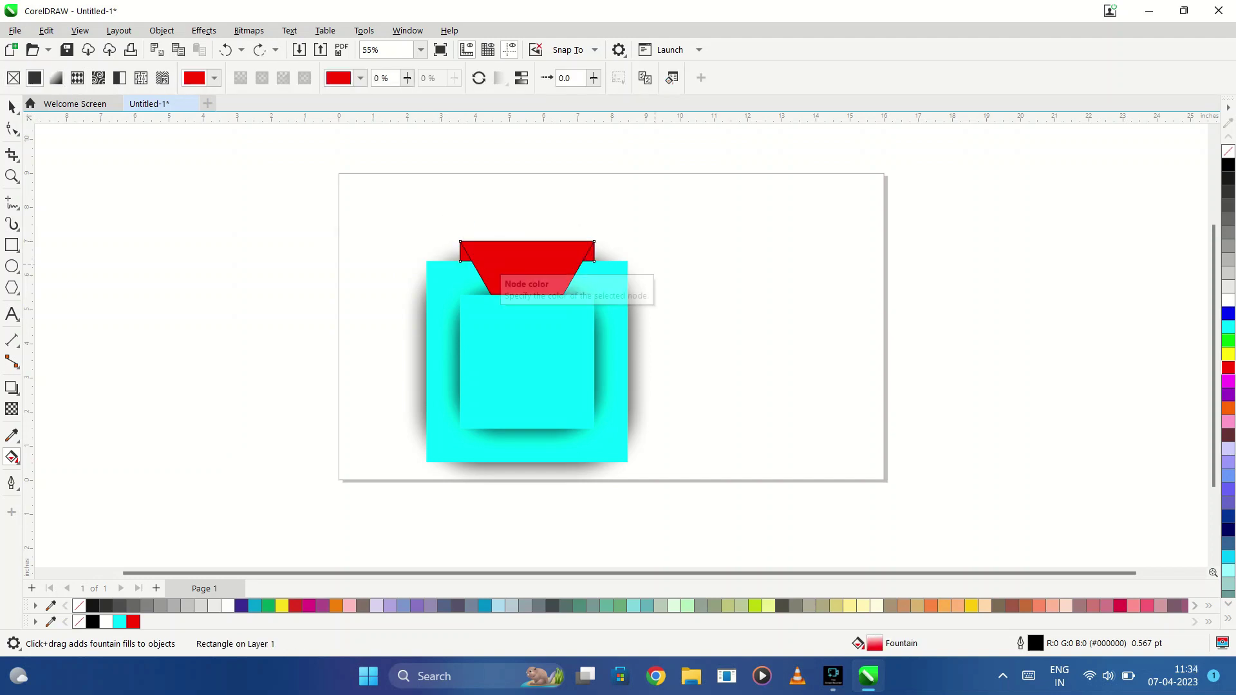
click(458, 252)
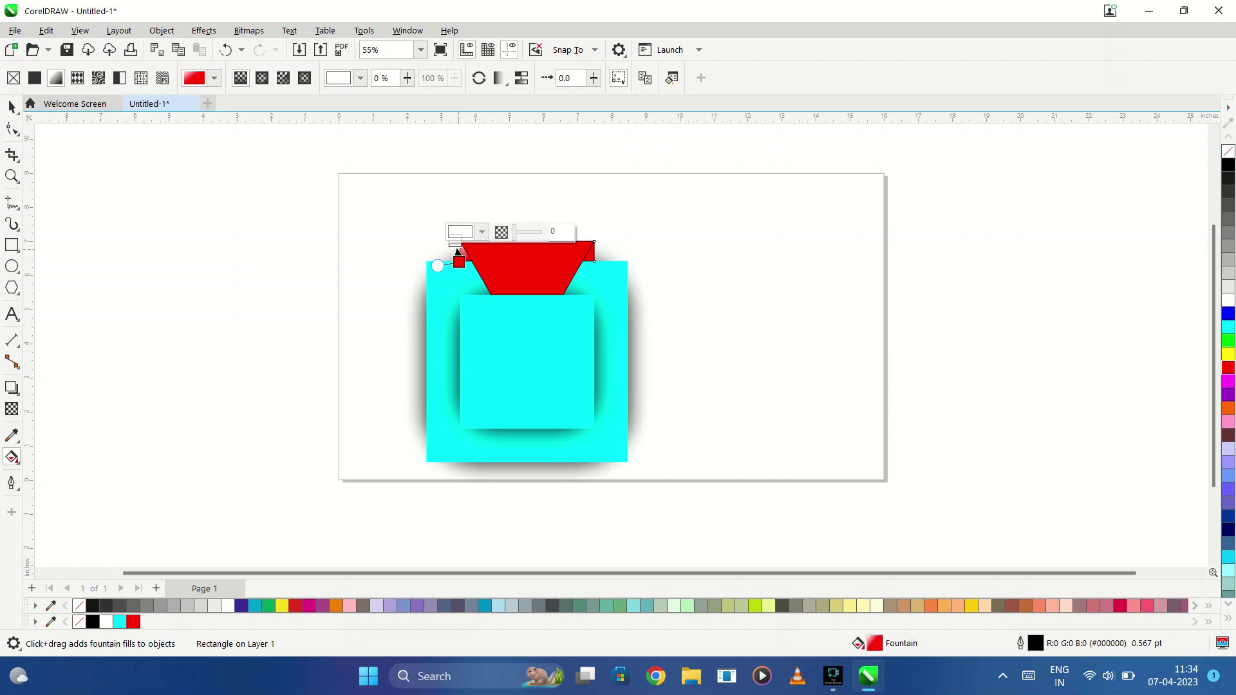
drag(461, 242, 461, 260)
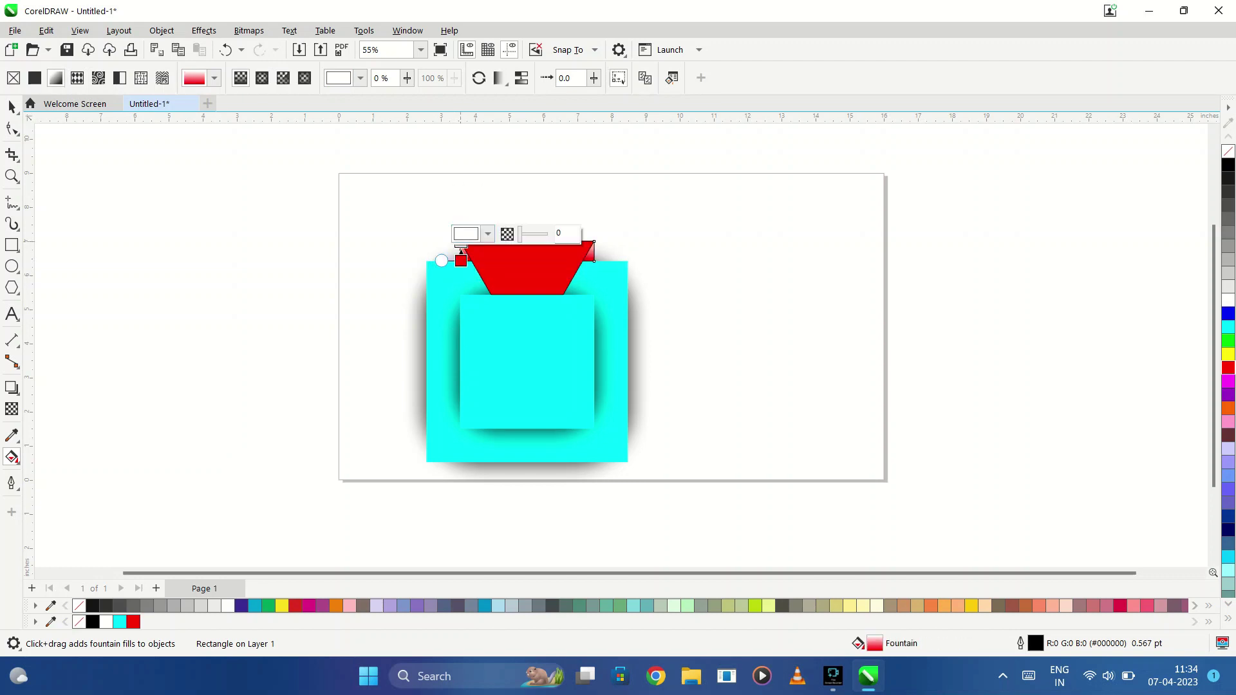
drag(1228, 164, 461, 242)
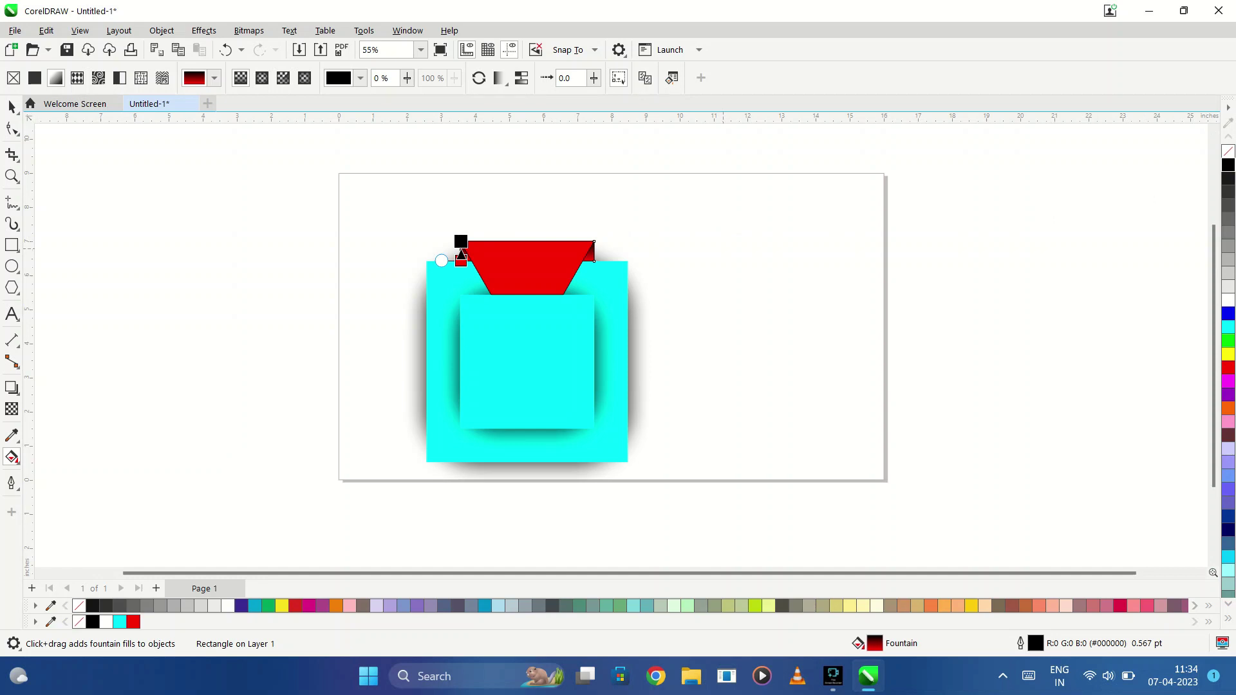
key(space)
key(Tab)
key(space)
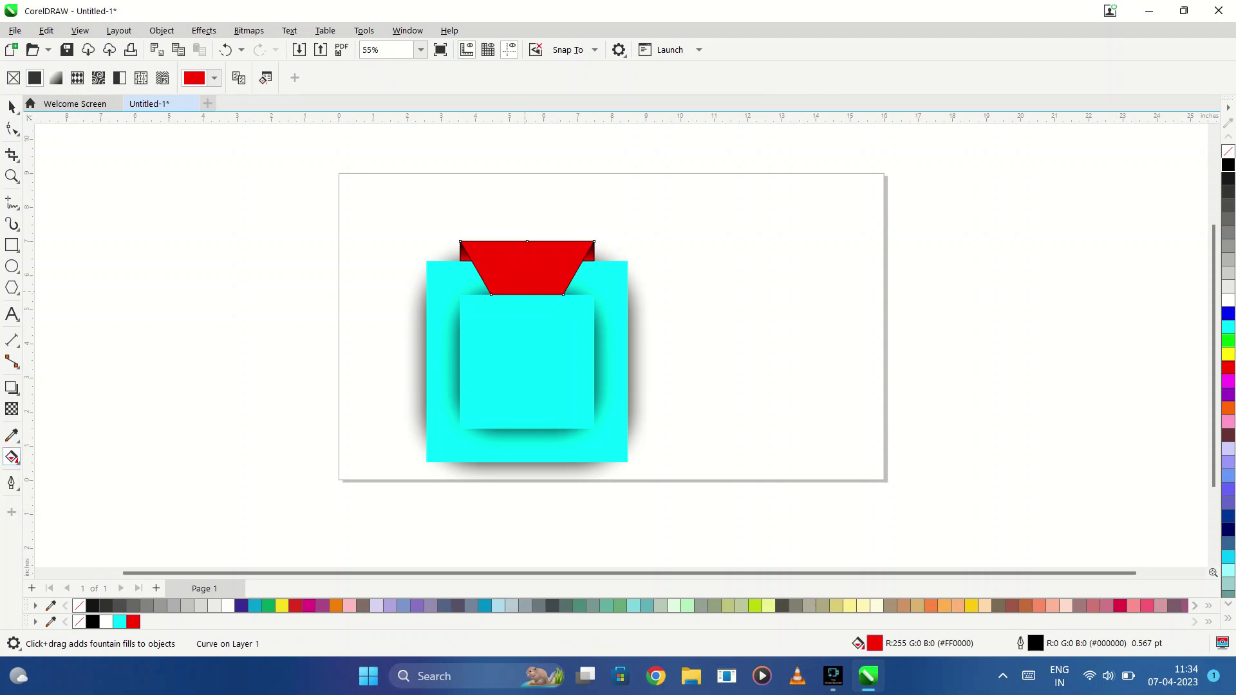
Step: Give the trapezoid a pink-to-crimson fountain fill with a pale pink midpoint node
drag(524, 294, 524, 241)
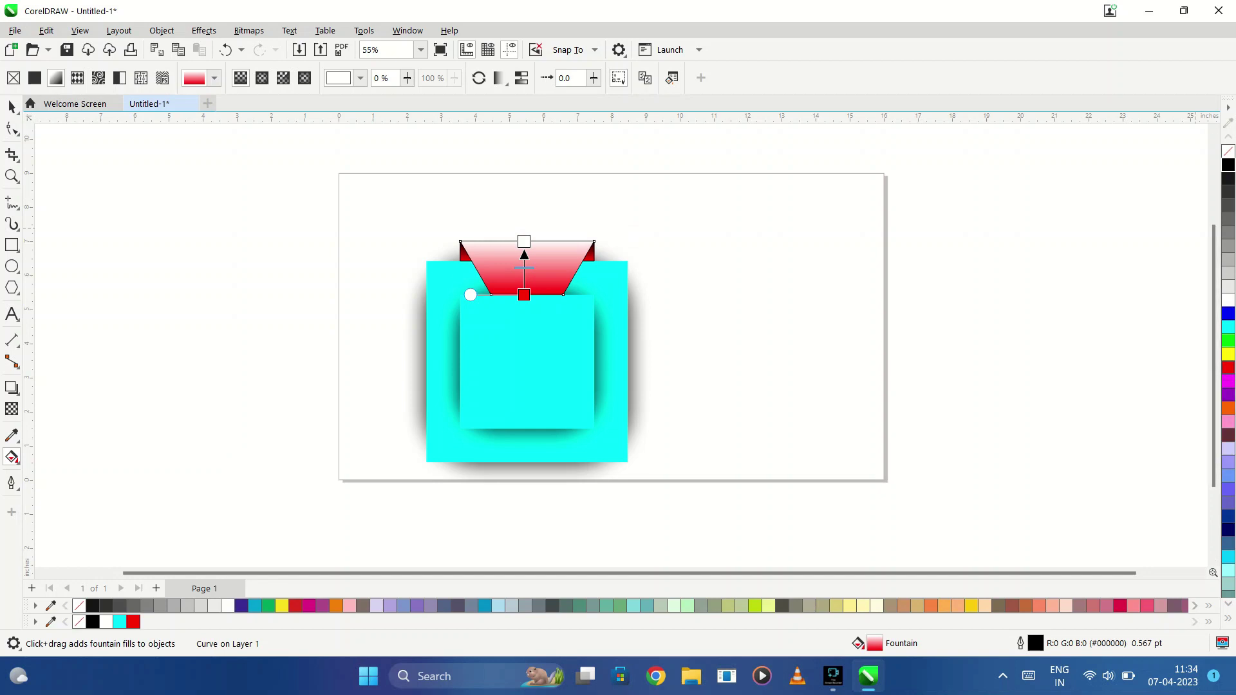
click(1228, 367)
drag(1228, 408, 525, 271)
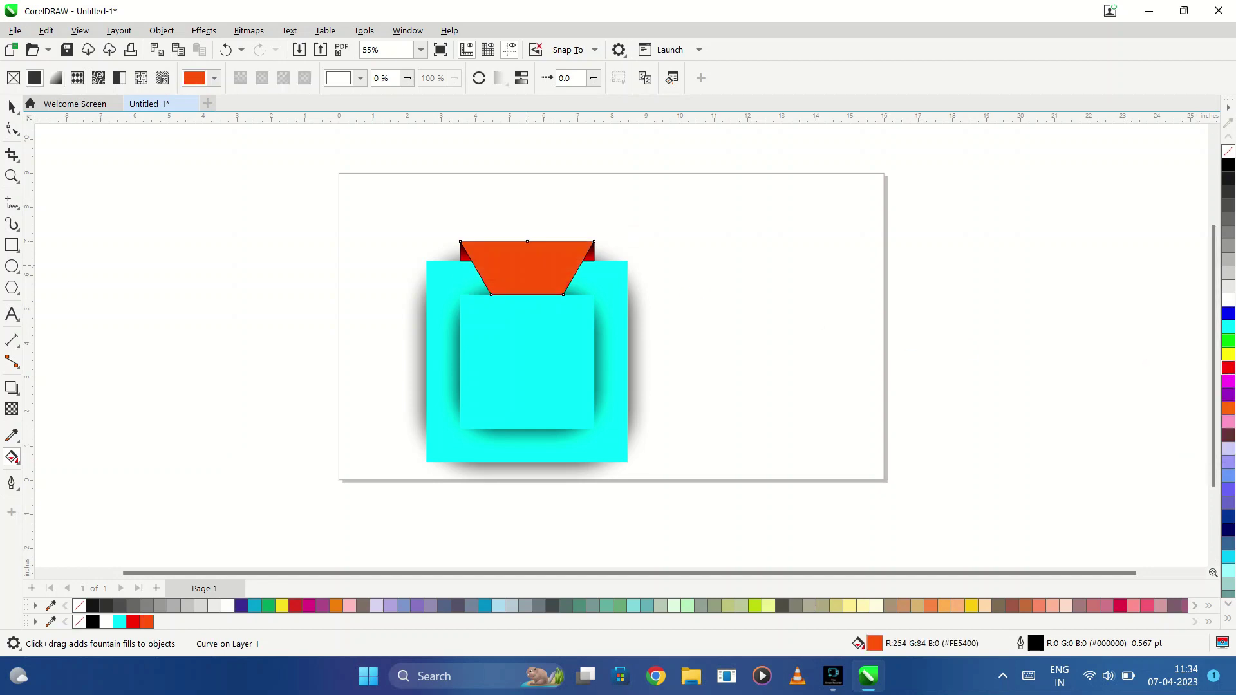
click(553, 260)
click(533, 292)
click(567, 332)
click(552, 337)
drag(526, 266, 525, 251)
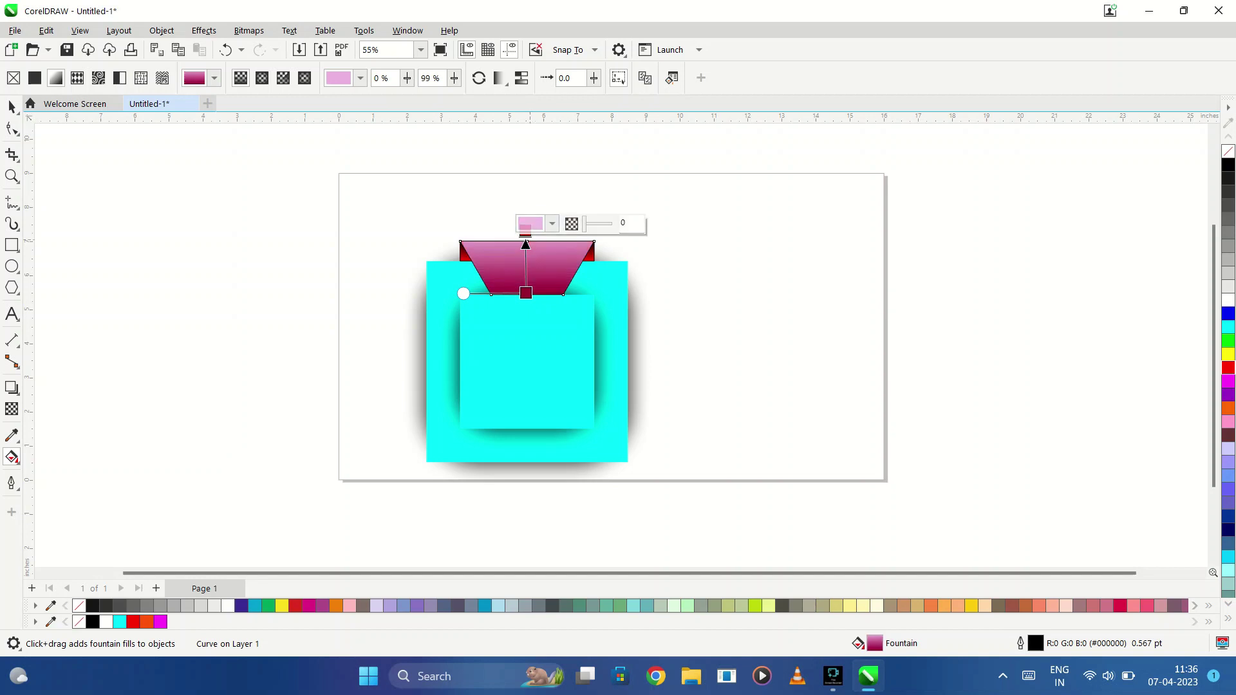
drag(526, 251, 526, 292)
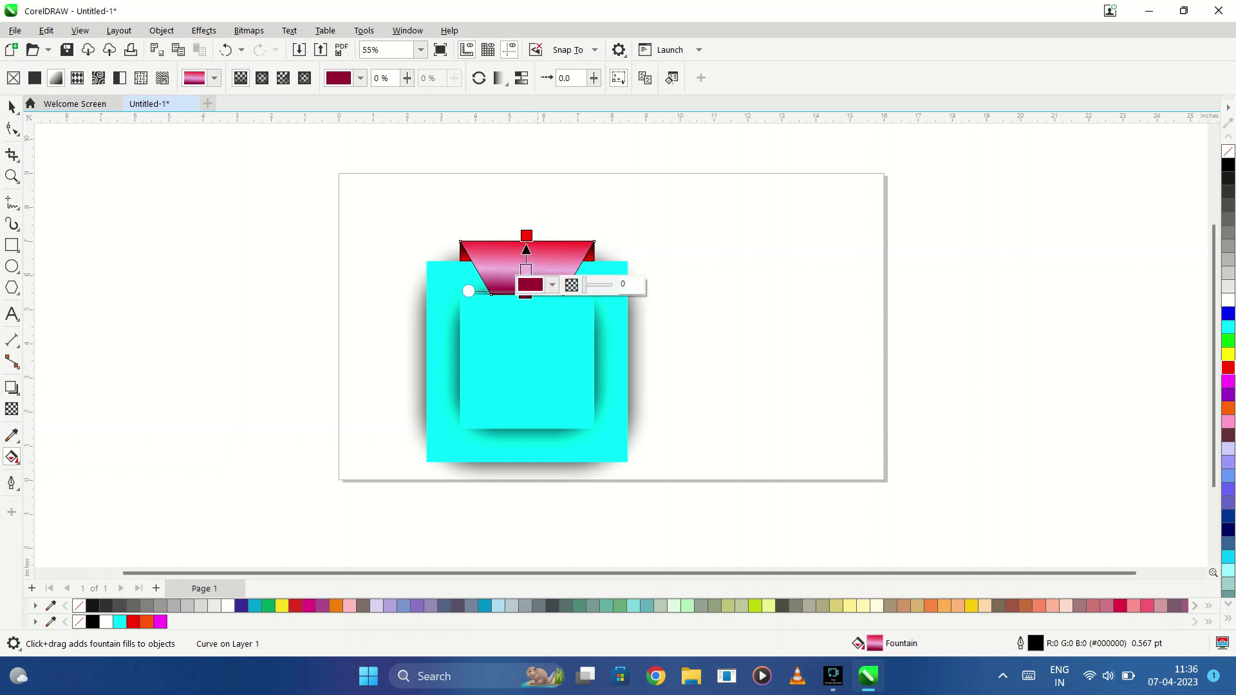
click(526, 261)
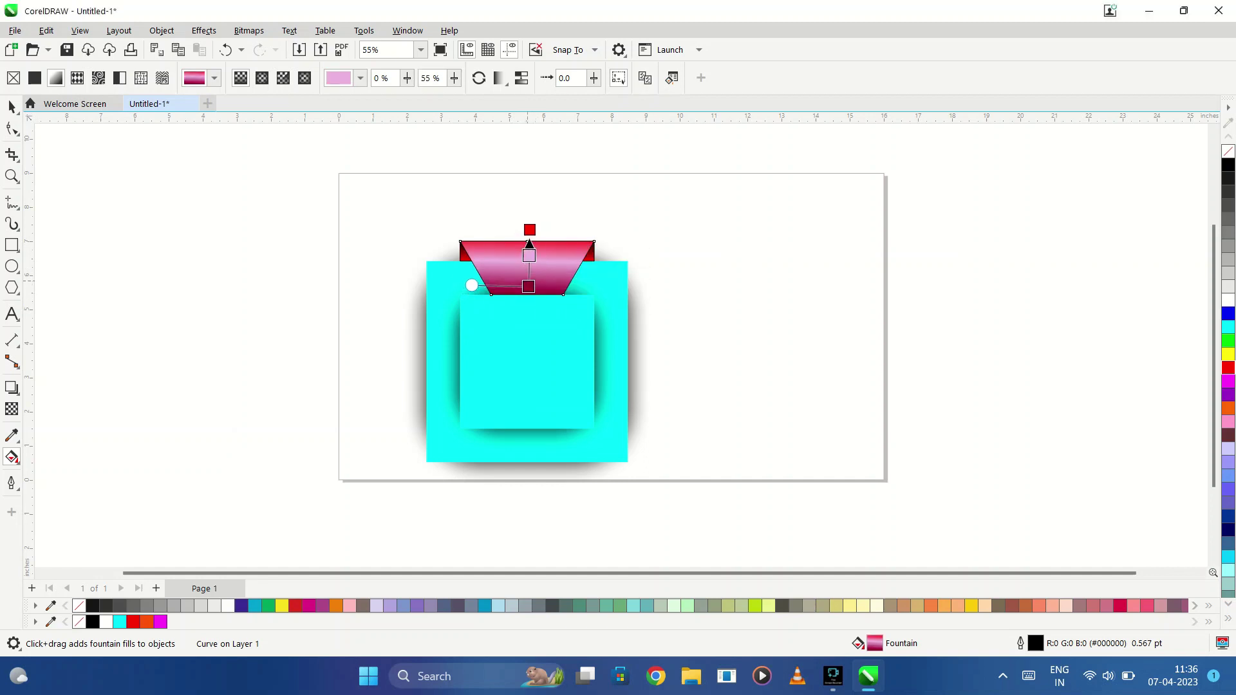
key(Escape)
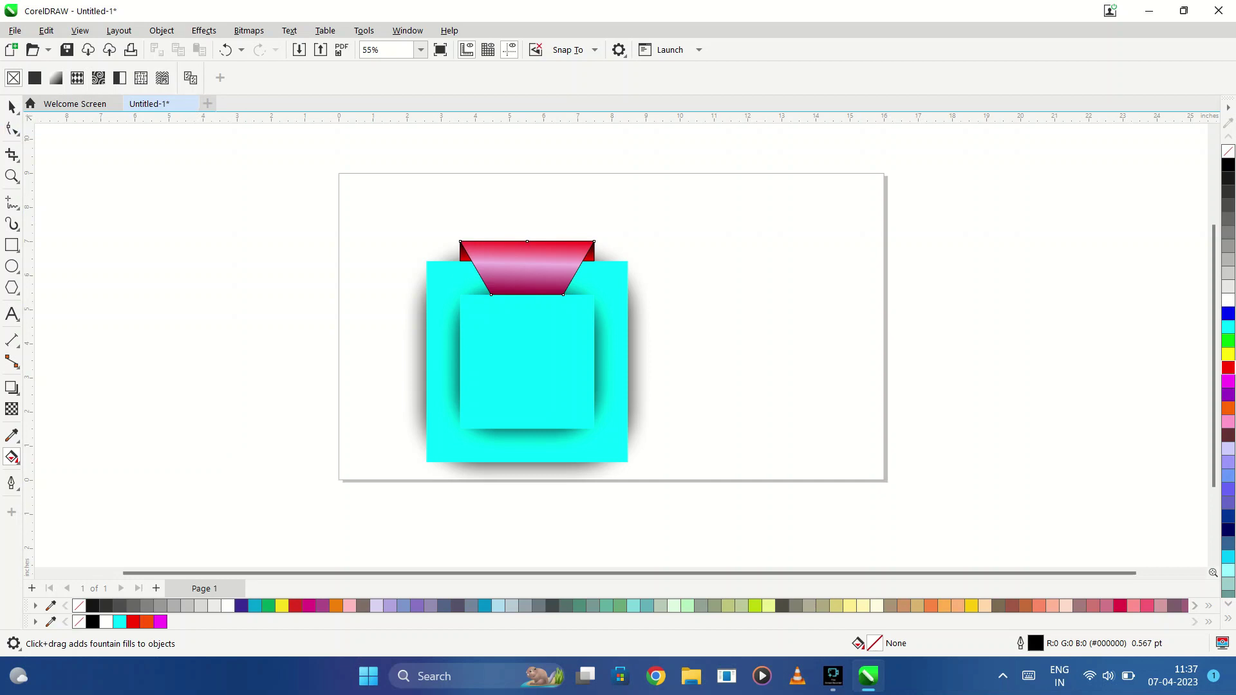
Step: Group the top trapezoid flap with the red shape beneath it
key(space)
click(526, 251)
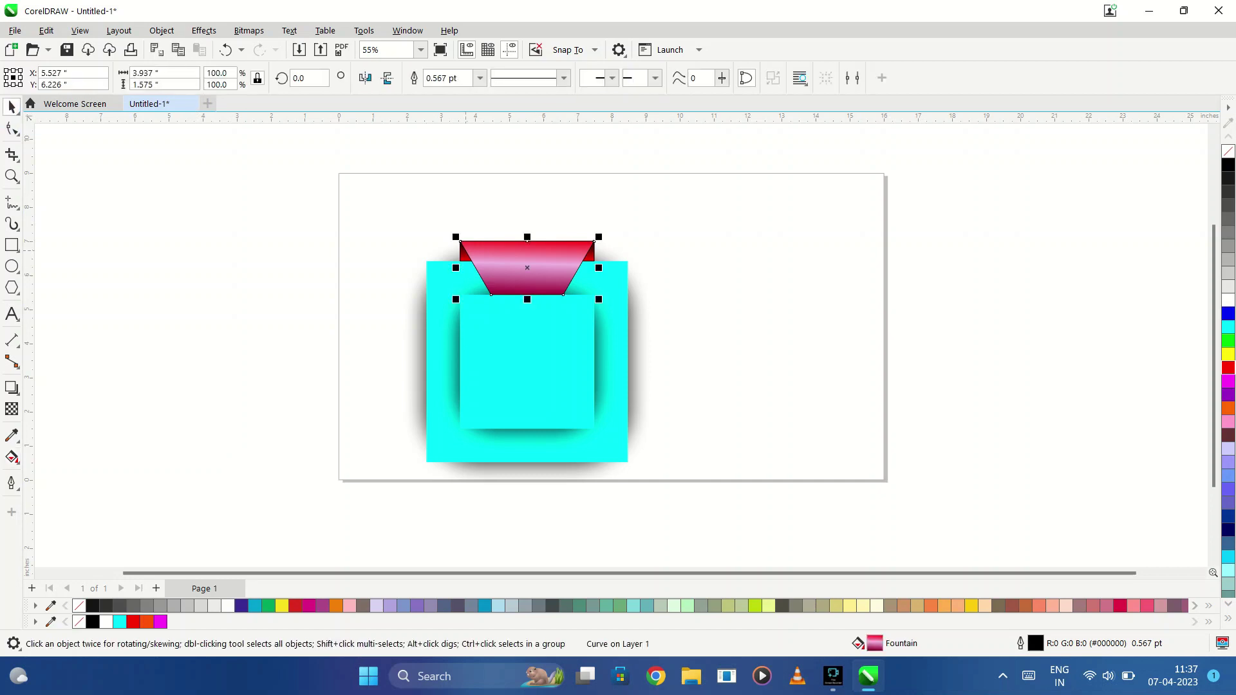
drag(448, 229, 605, 306)
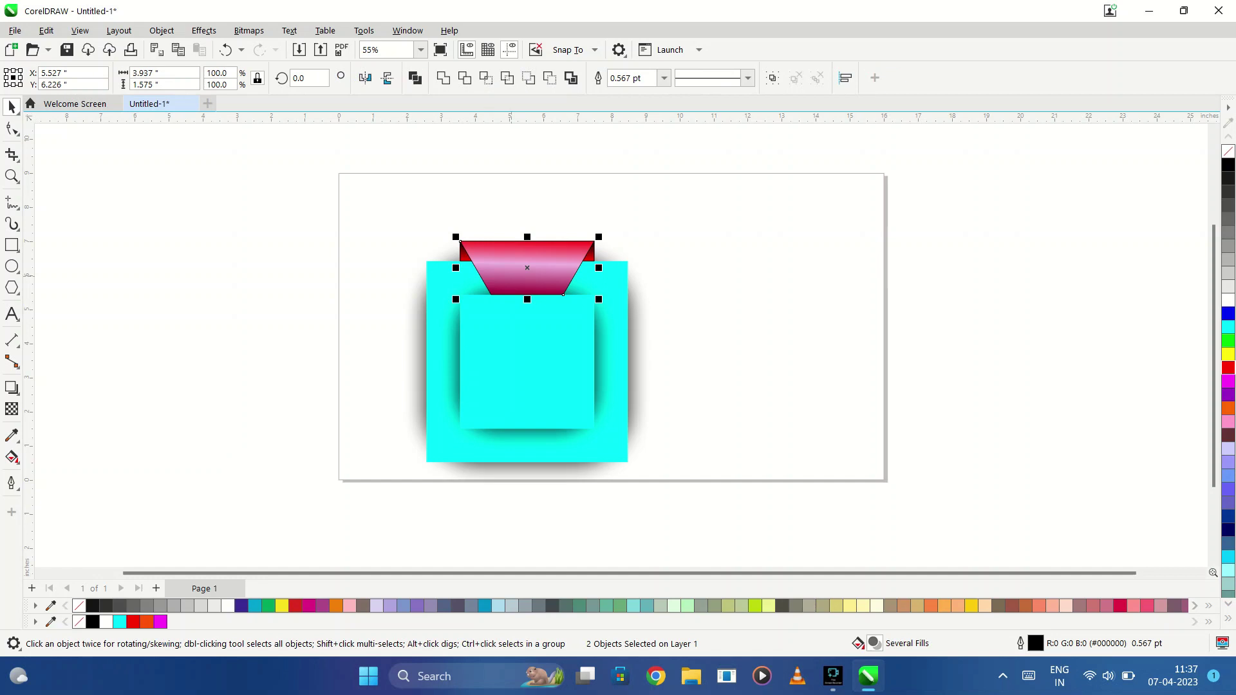
key(ctrl+g)
Step: Rotate 90° copies of the flap group about the square's centre onto the left, bottom and right sides
click(527, 268)
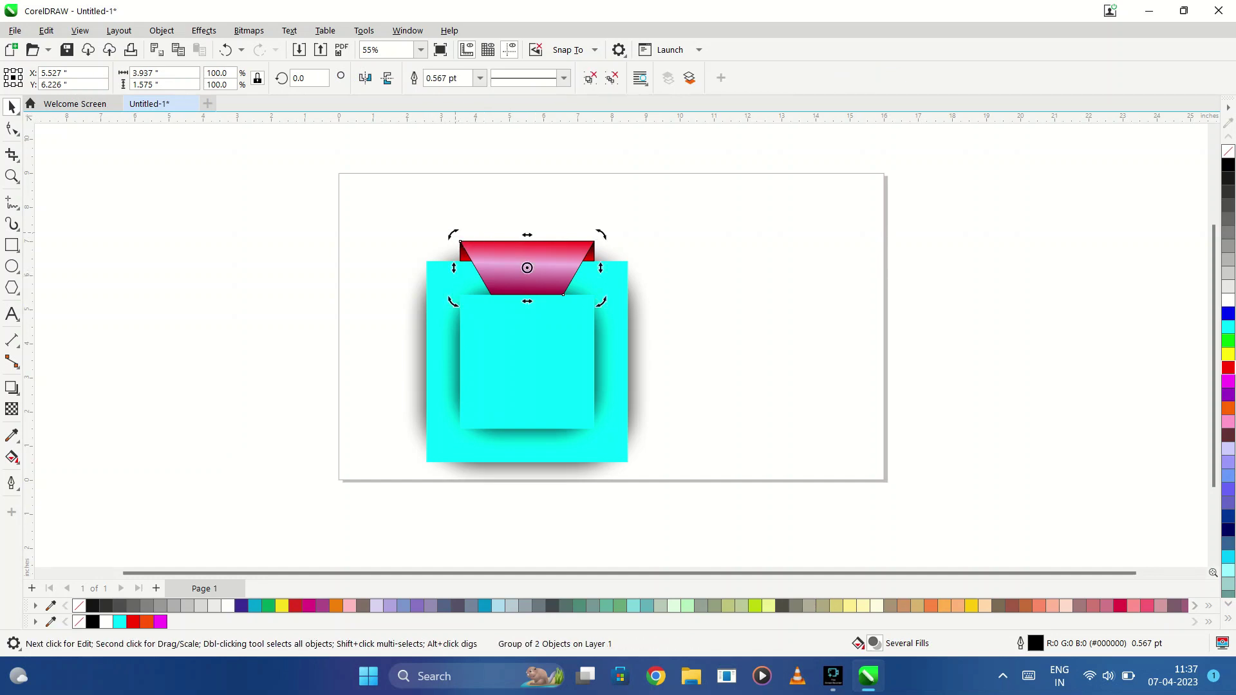
drag(527, 267, 526, 362)
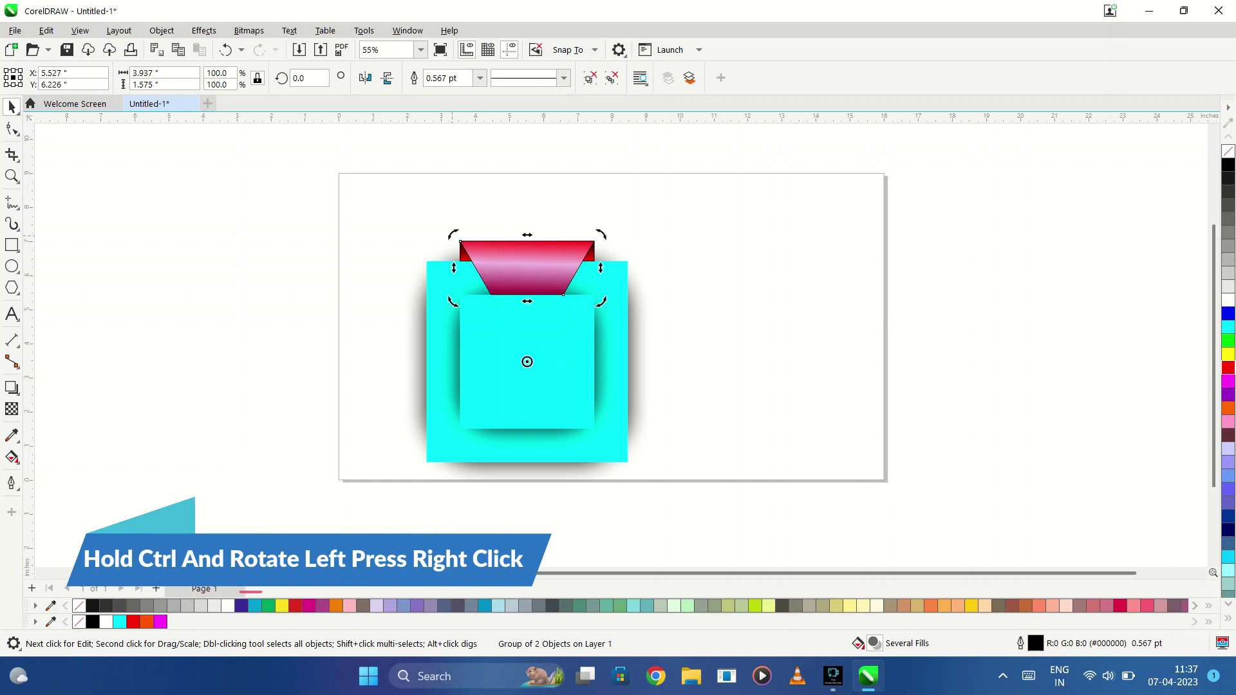
drag(454, 235, 400, 434)
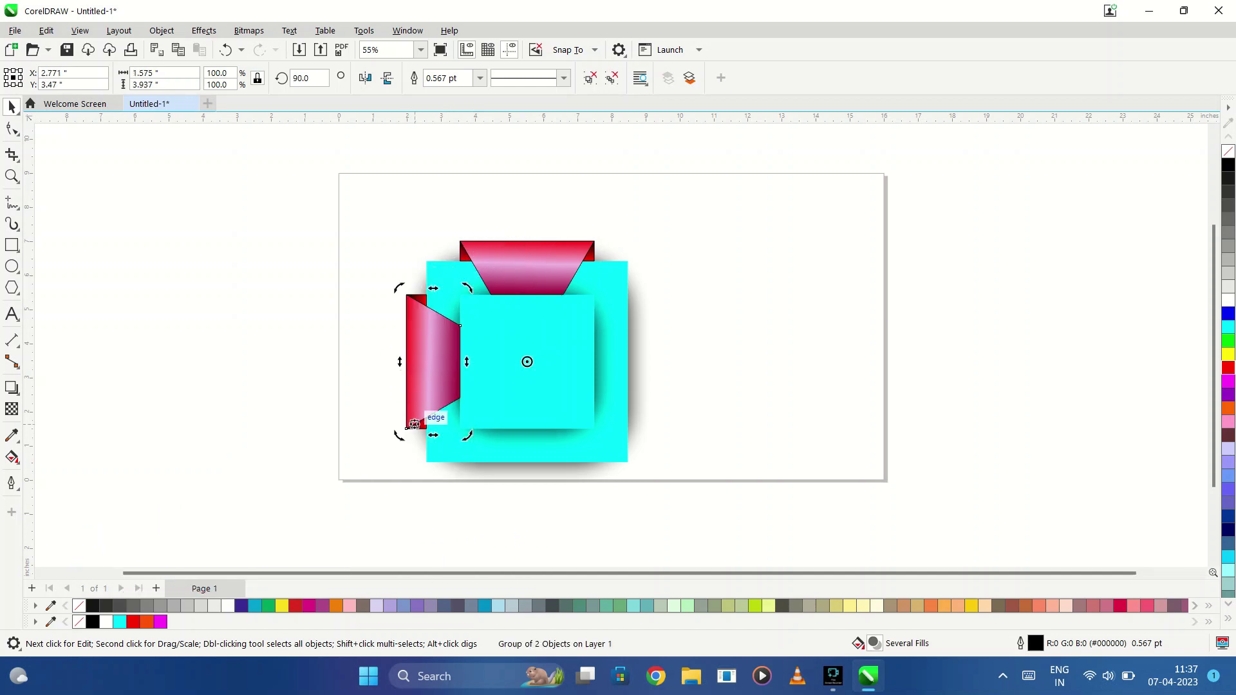
key(ctrl+r)
key(ctrl+r)
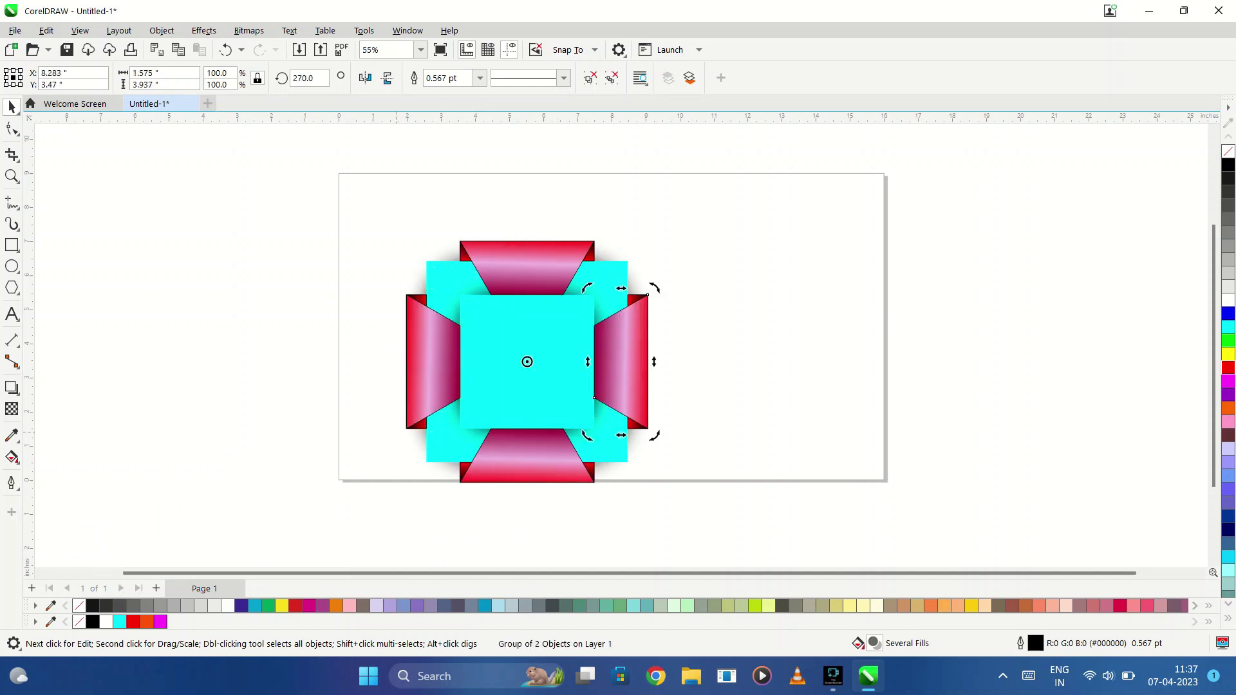
Step: Zoom in on the icon and select the right and top flap groups to check them
scroll(441, 431, up, 1)
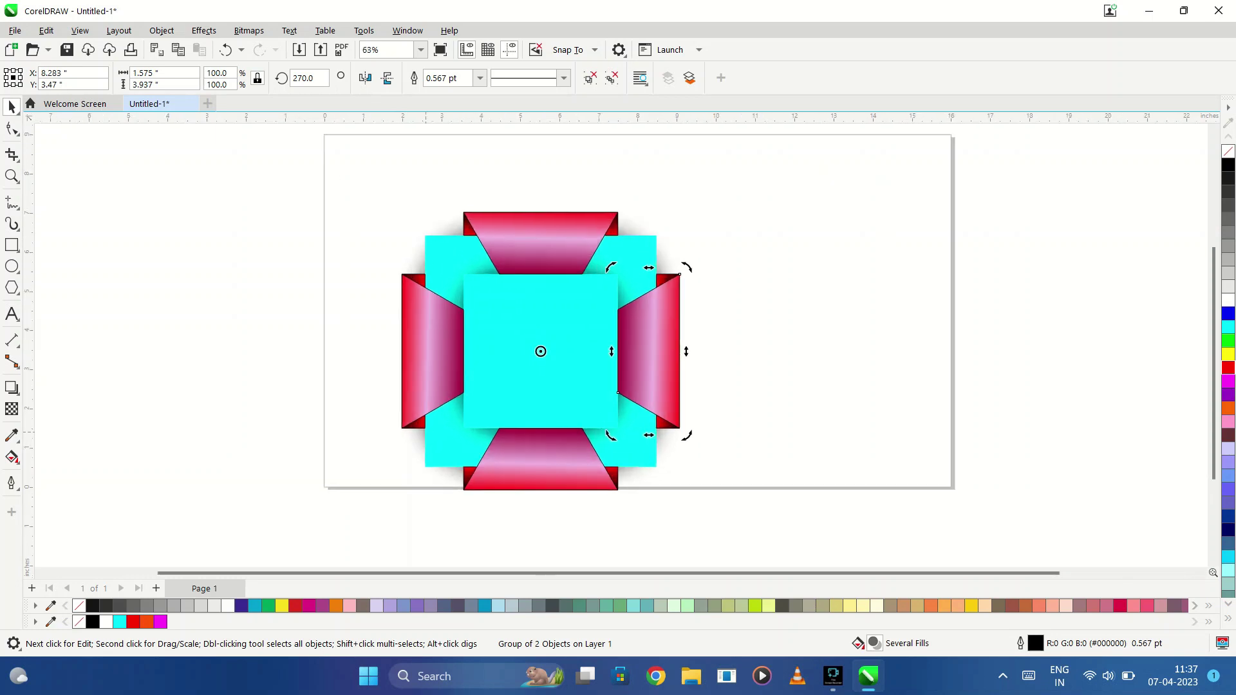
key(Escape)
click(656, 322)
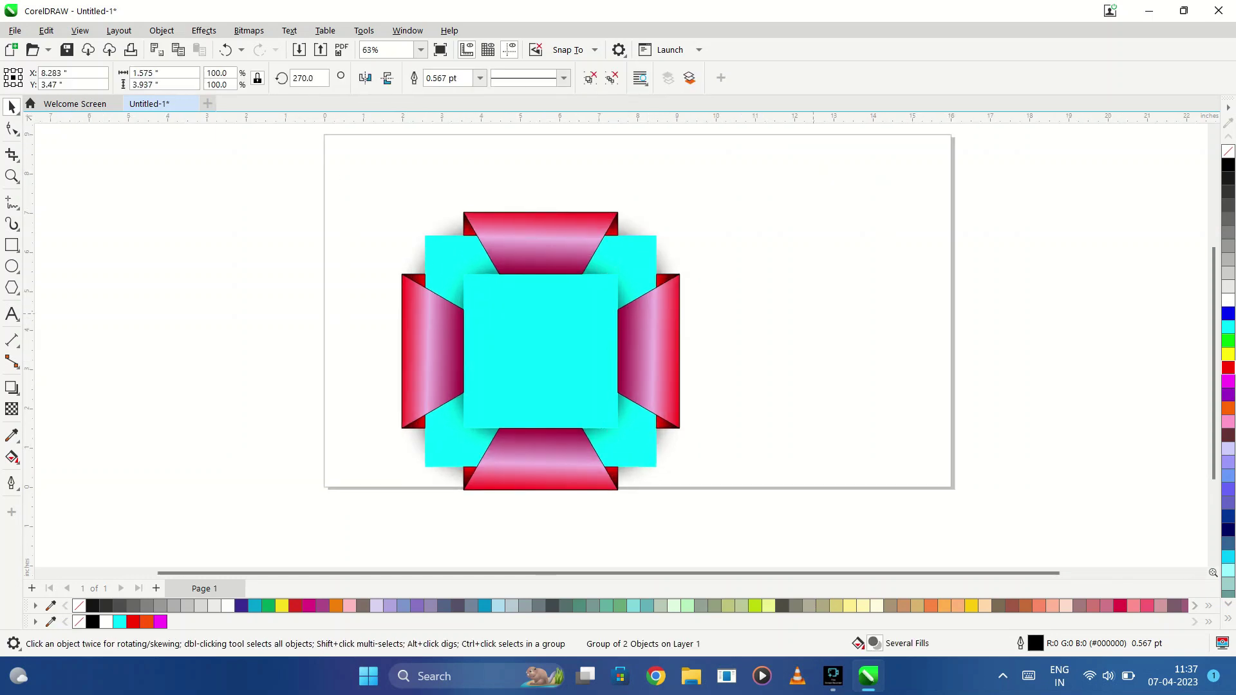
key(Escape)
click(541, 245)
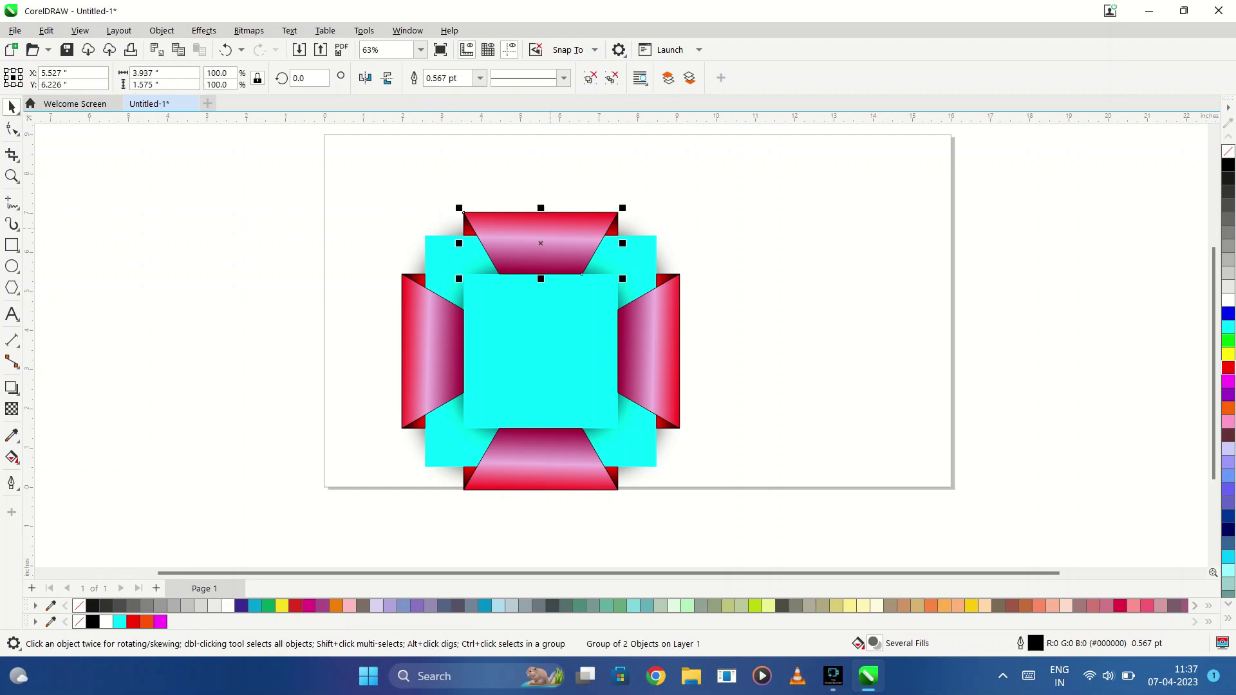
Step: Ungroup the bottom and right flap groups into their separate pieces
key(Escape)
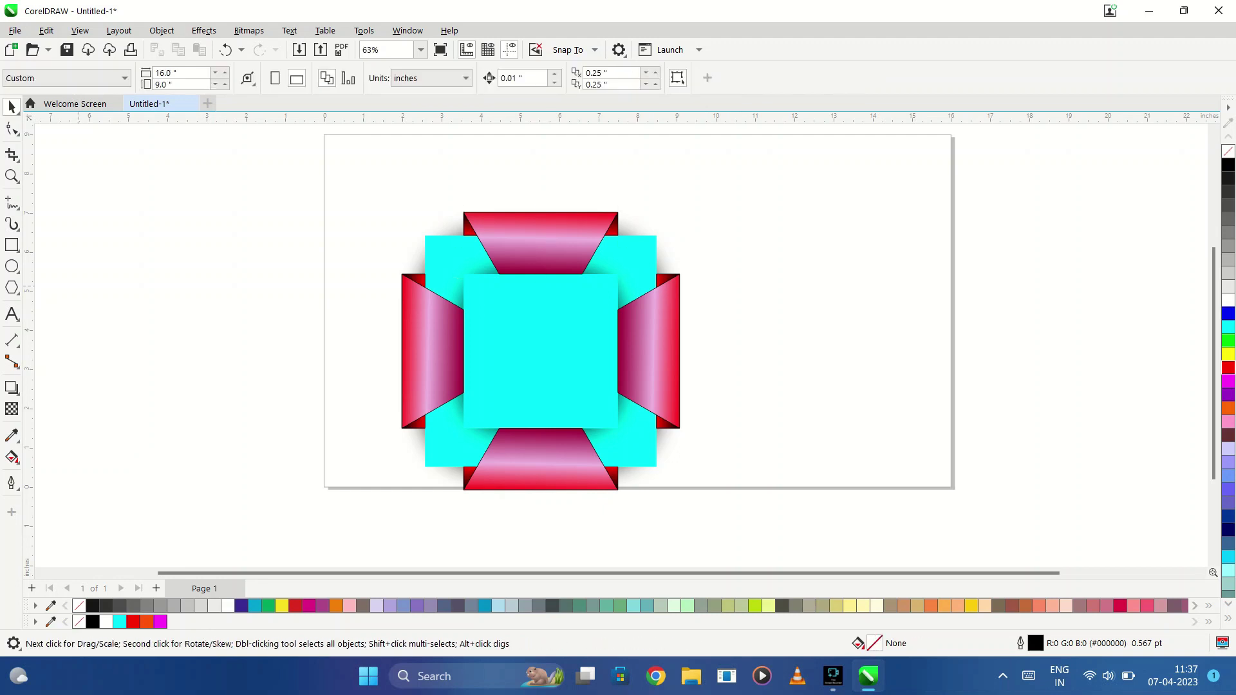
click(433, 351)
key(Tab)
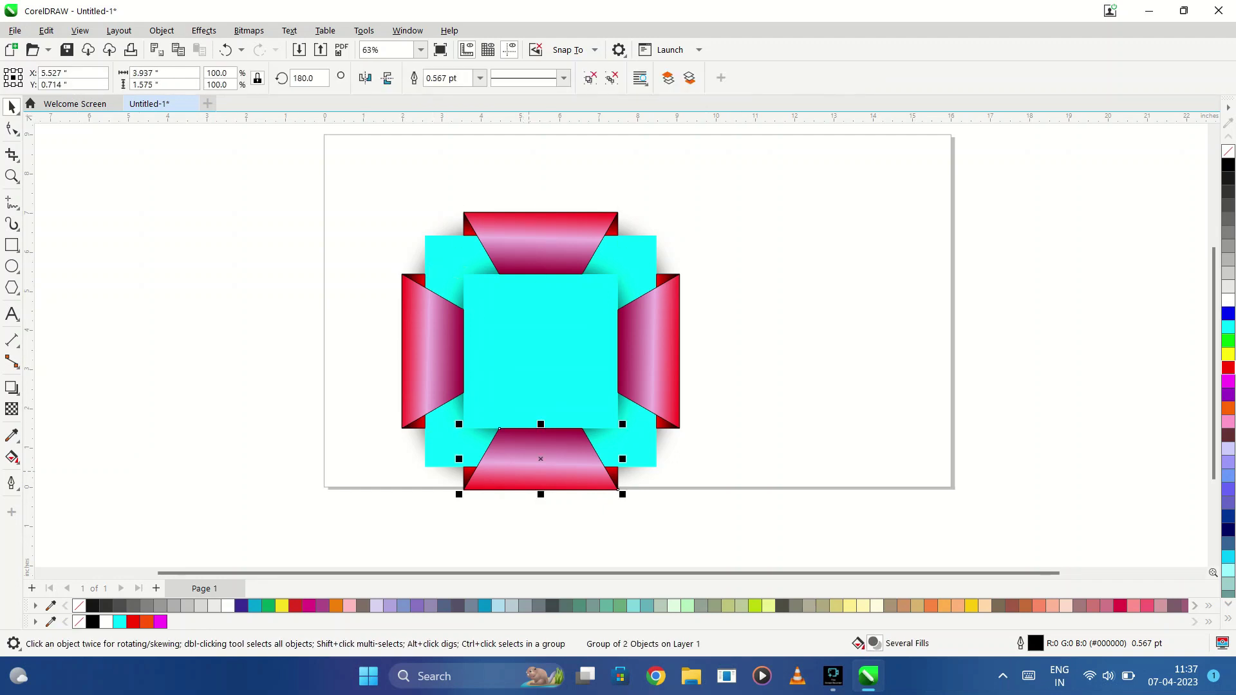
key(ctrl+u)
key(Tab)
key(ctrl+u)
key(Escape)
key(Tab)
Step: Give the right flap a blue-to-dark-purple gradient with a #A3A3F7 light purple midpoint
key(g)
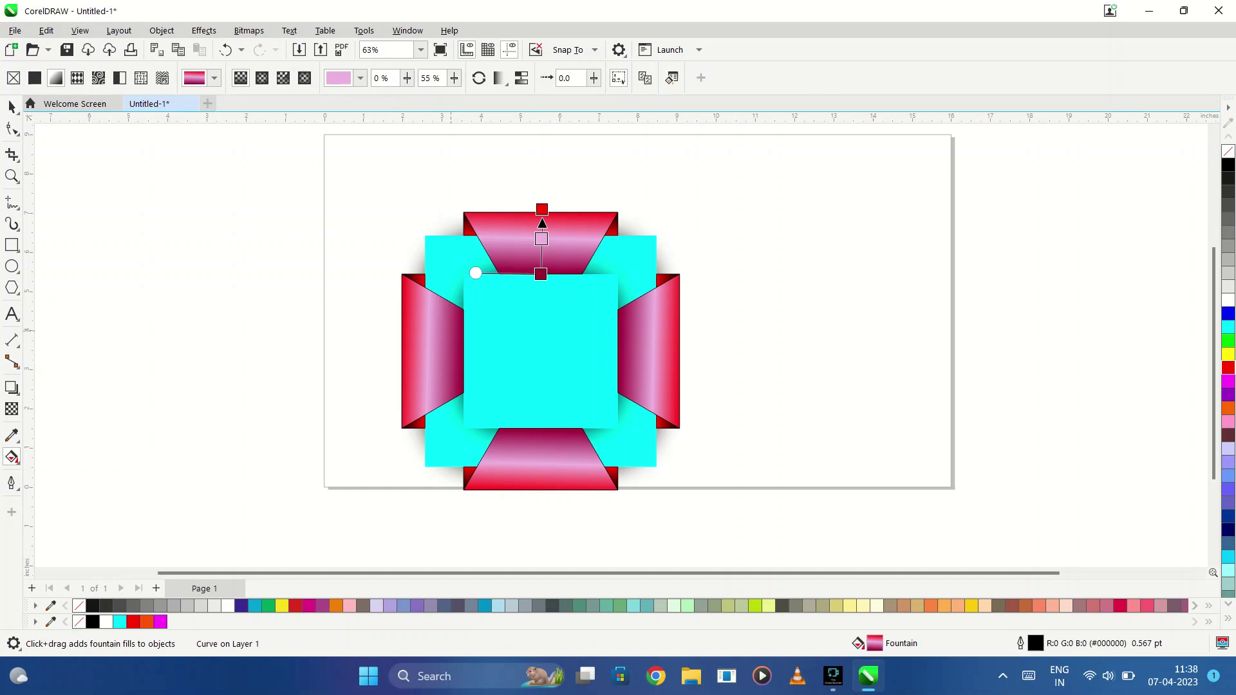
key(Tab)
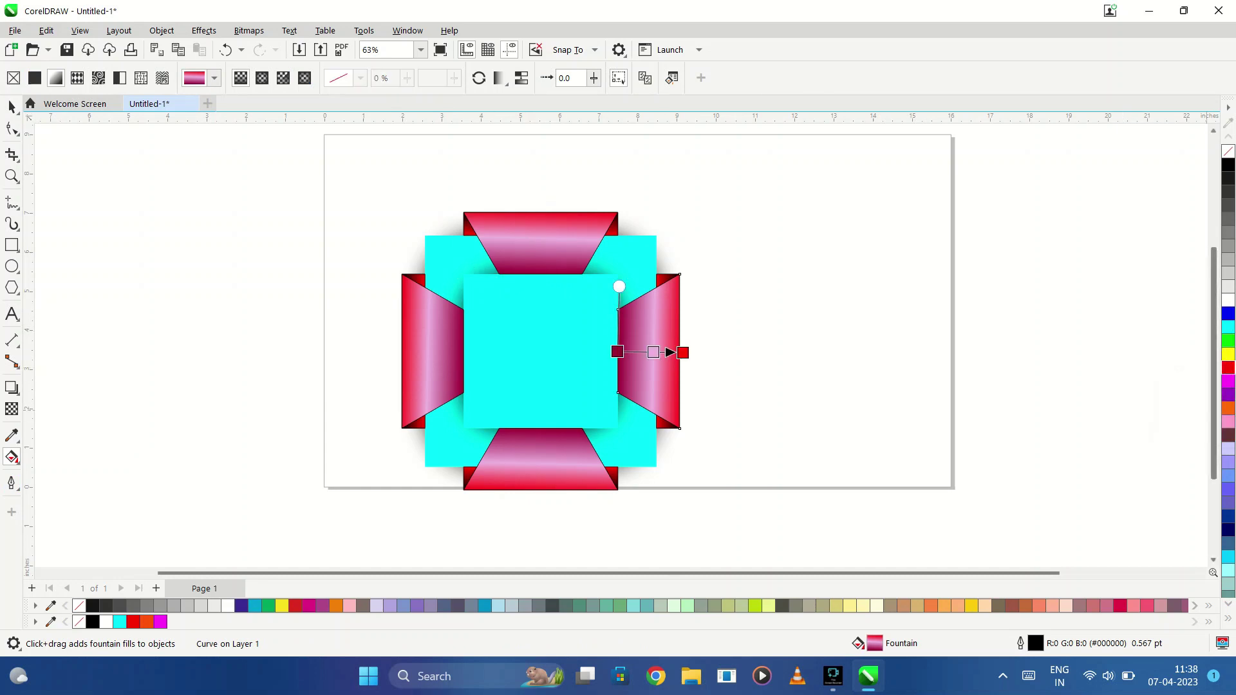
drag(829, 345, 653, 352)
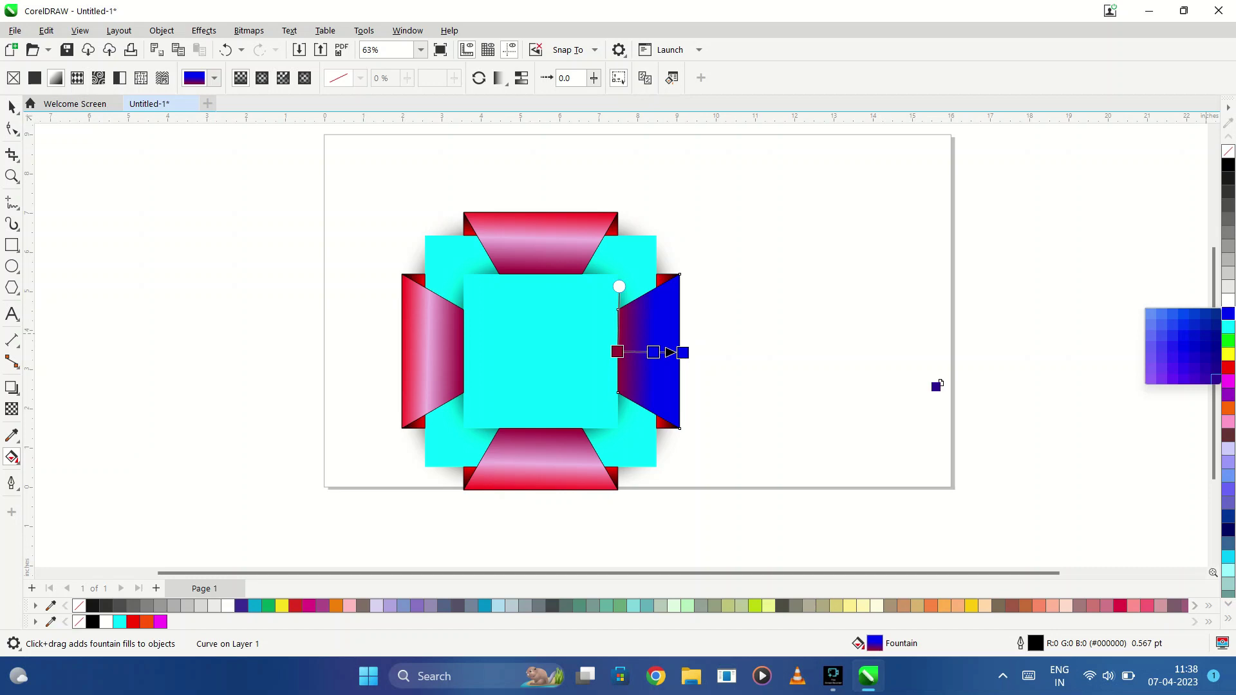
drag(937, 385, 617, 351)
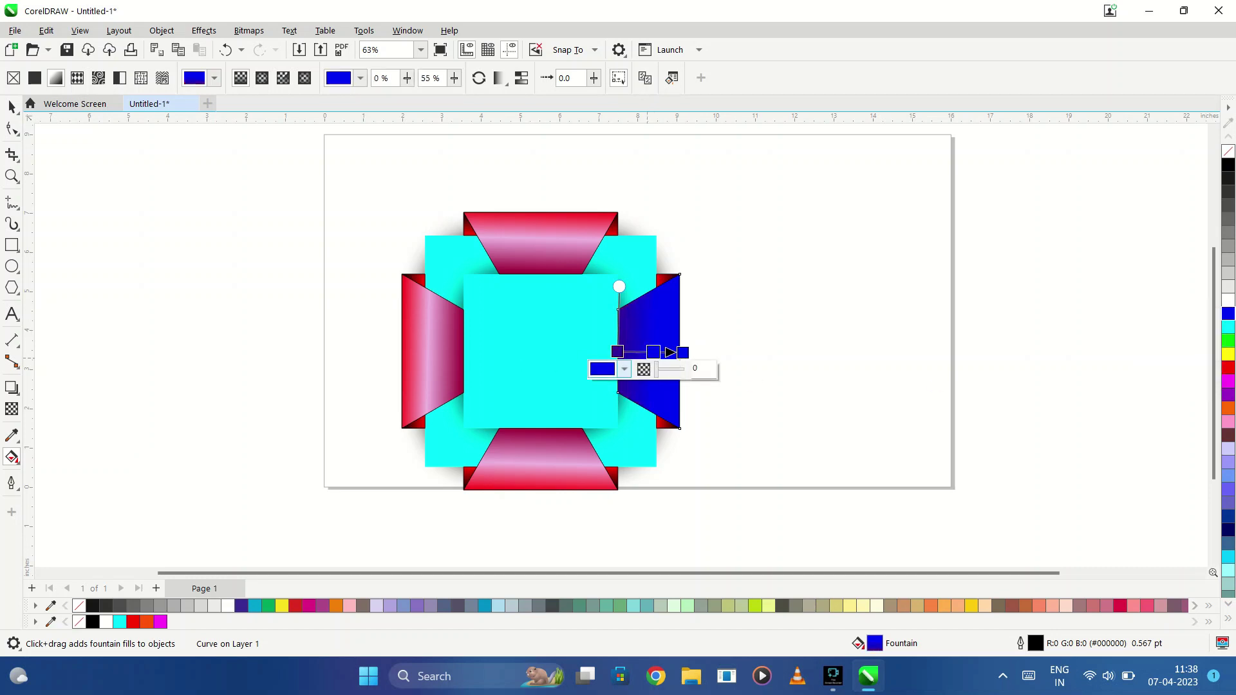
click(624, 369)
click(604, 400)
click(636, 441)
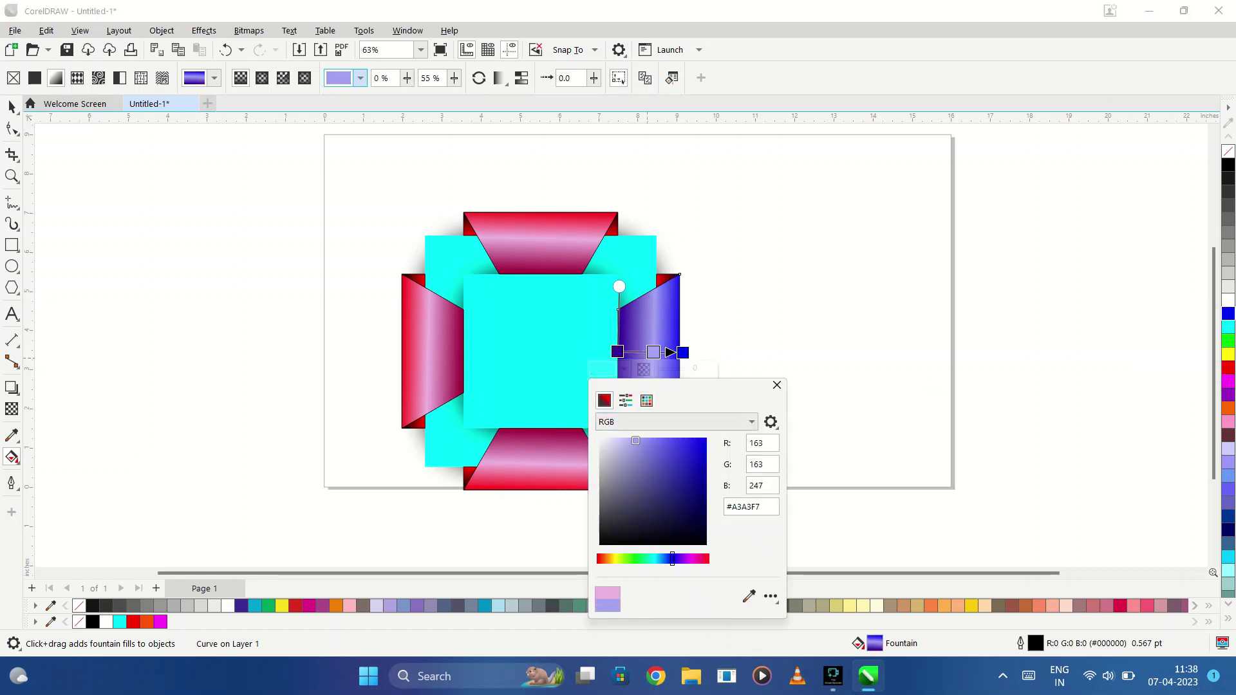
click(777, 385)
Step: Fill the small red piece behind the right flap with blue
click(669, 421)
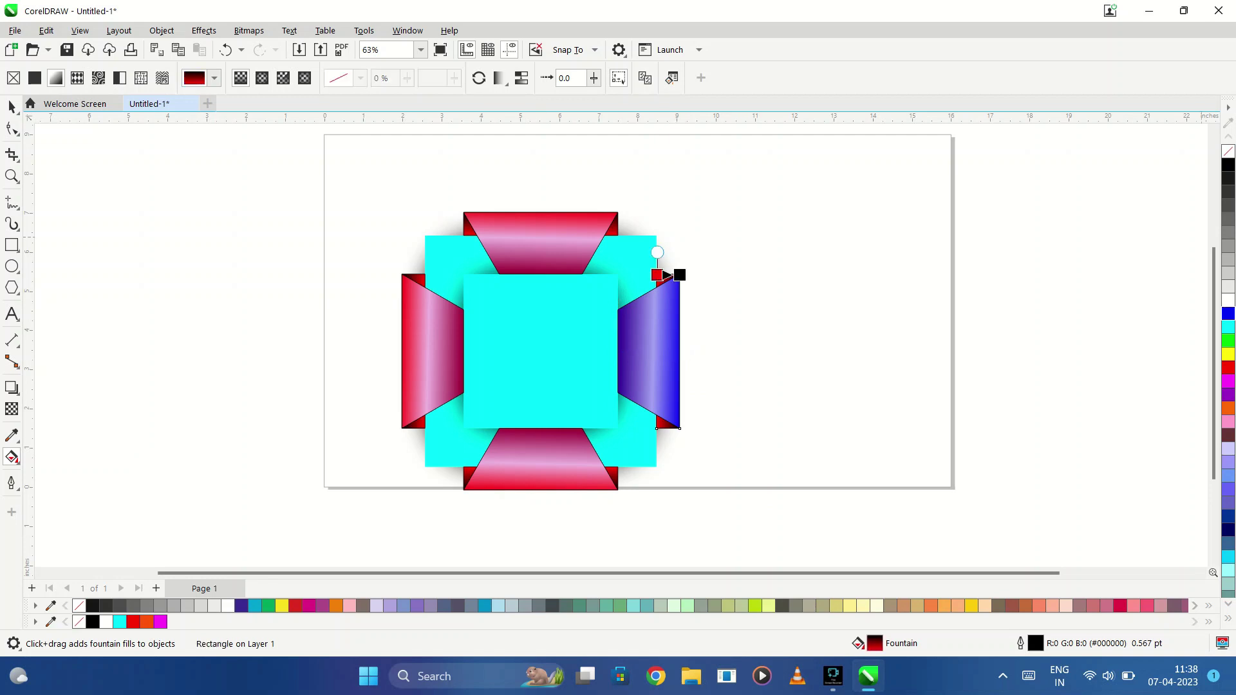
drag(1228, 313, 657, 276)
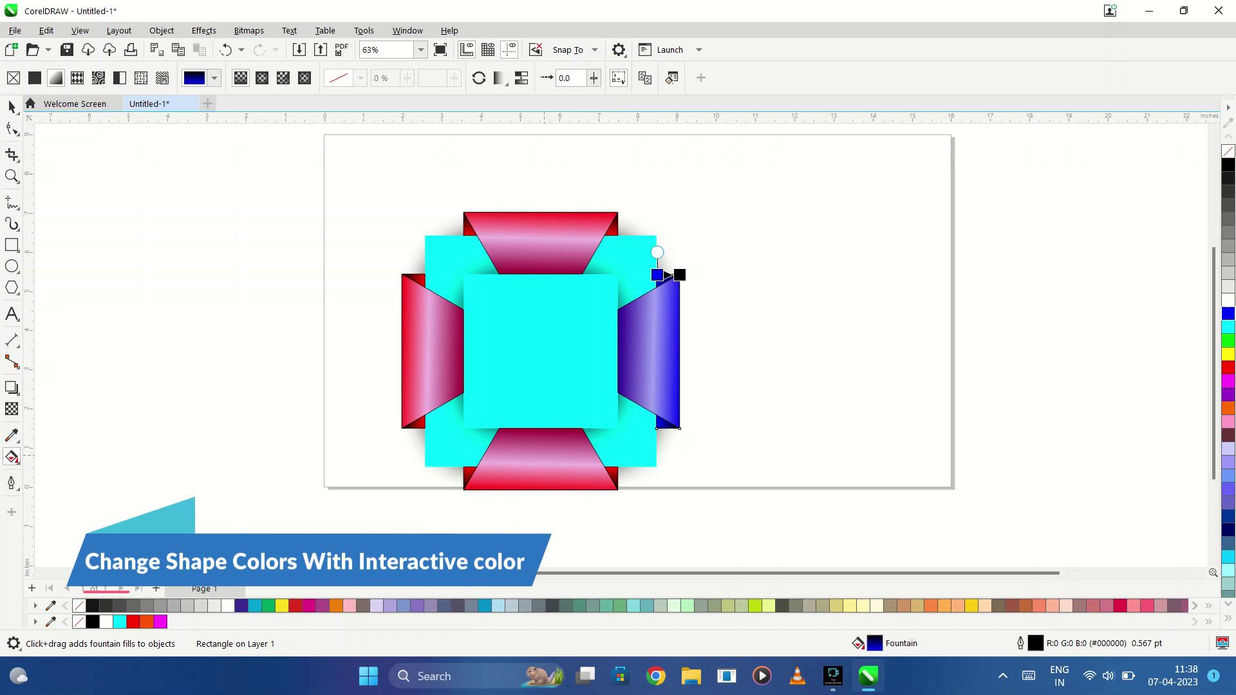
click(540, 454)
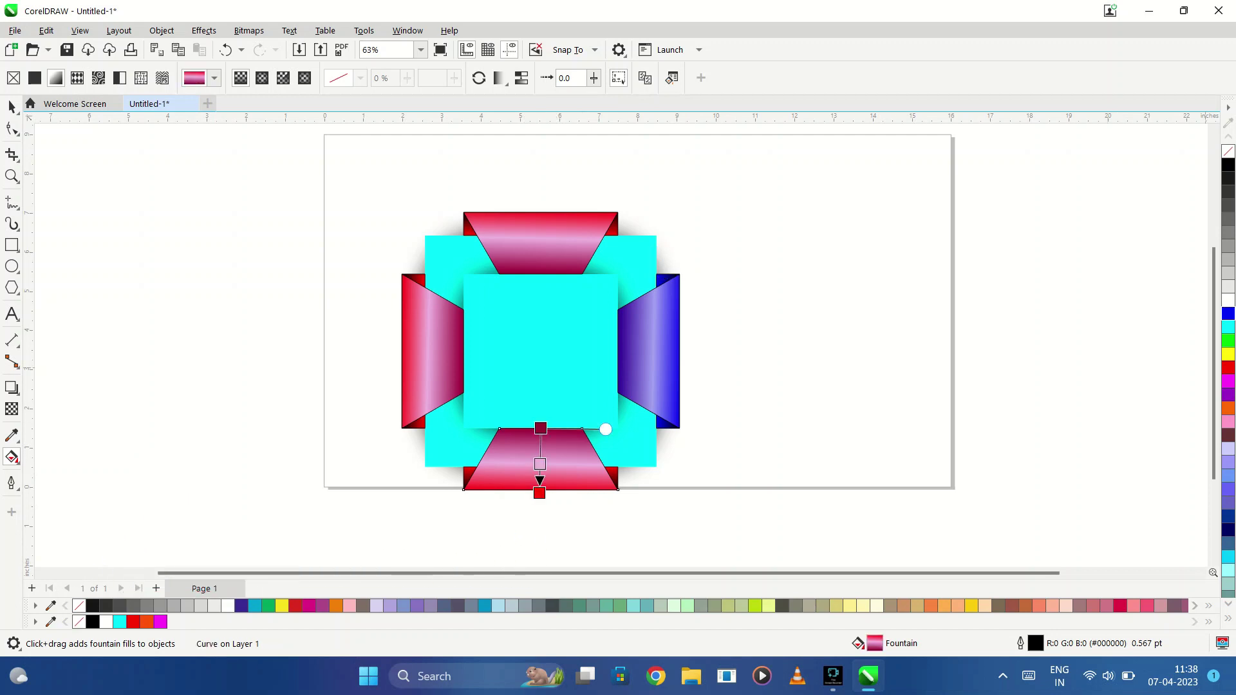
Step: Set the bottom flap's gradient nodes to orange and yellow, toning the yellow node to pale khaki
drag(873, 398, 540, 493)
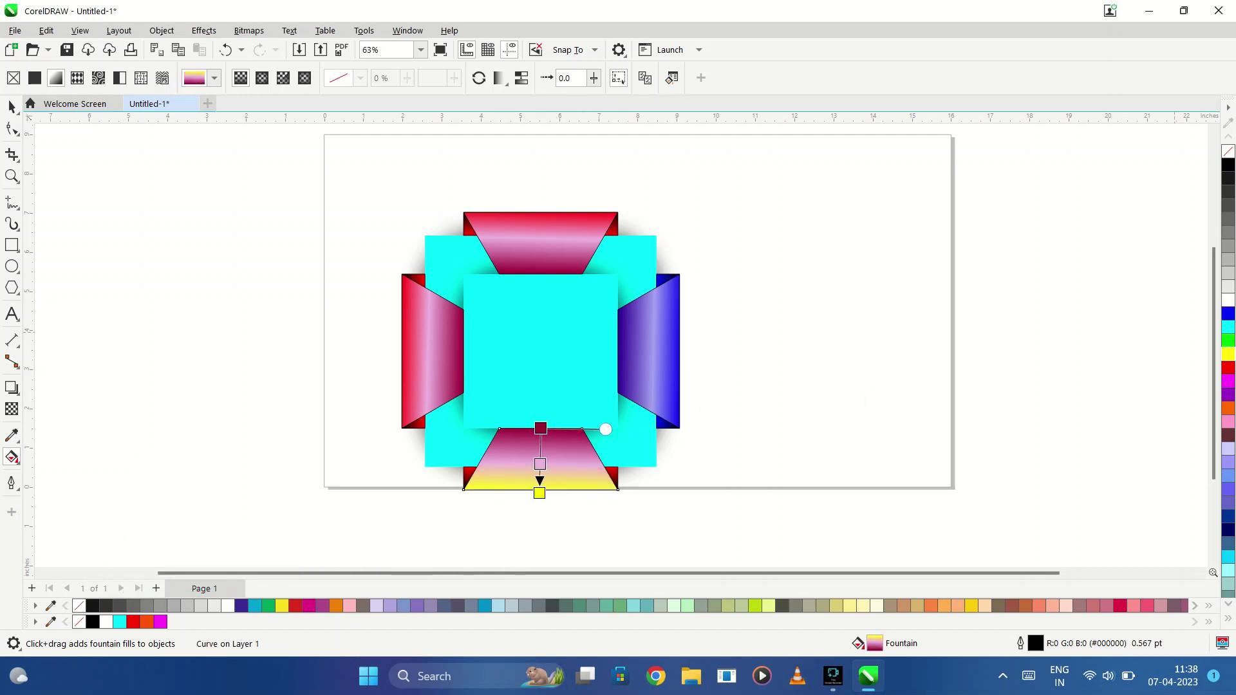
click(1228, 354)
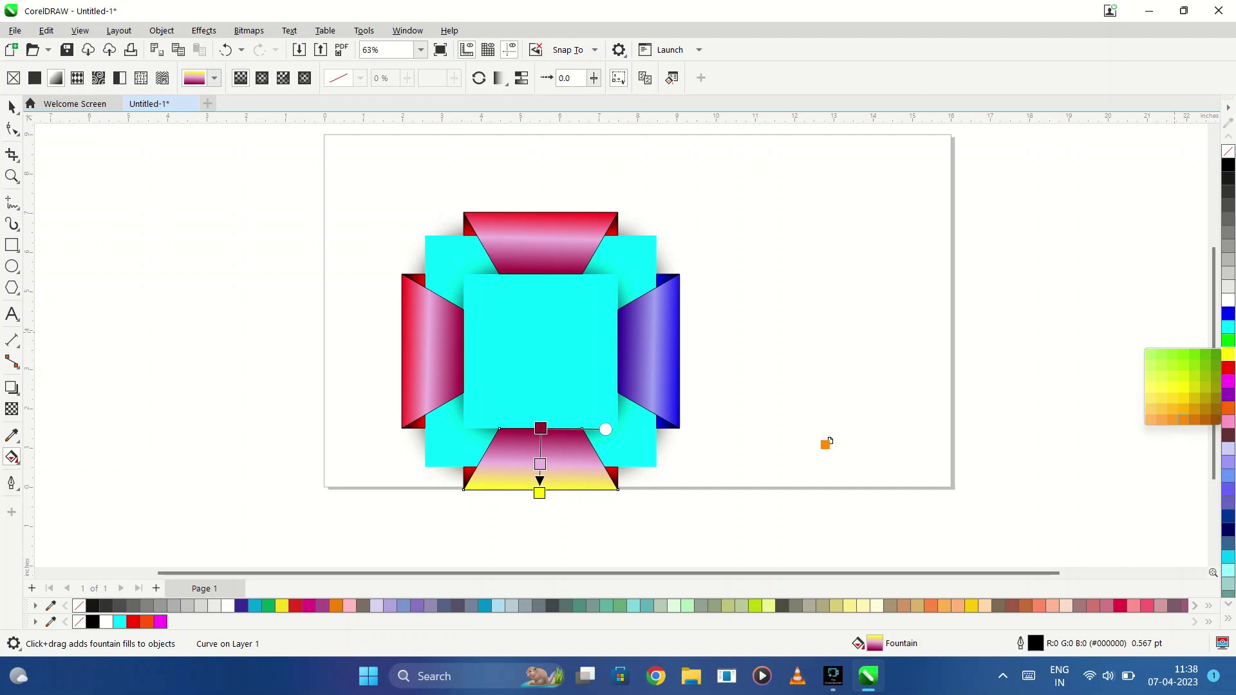
drag(829, 442, 541, 428)
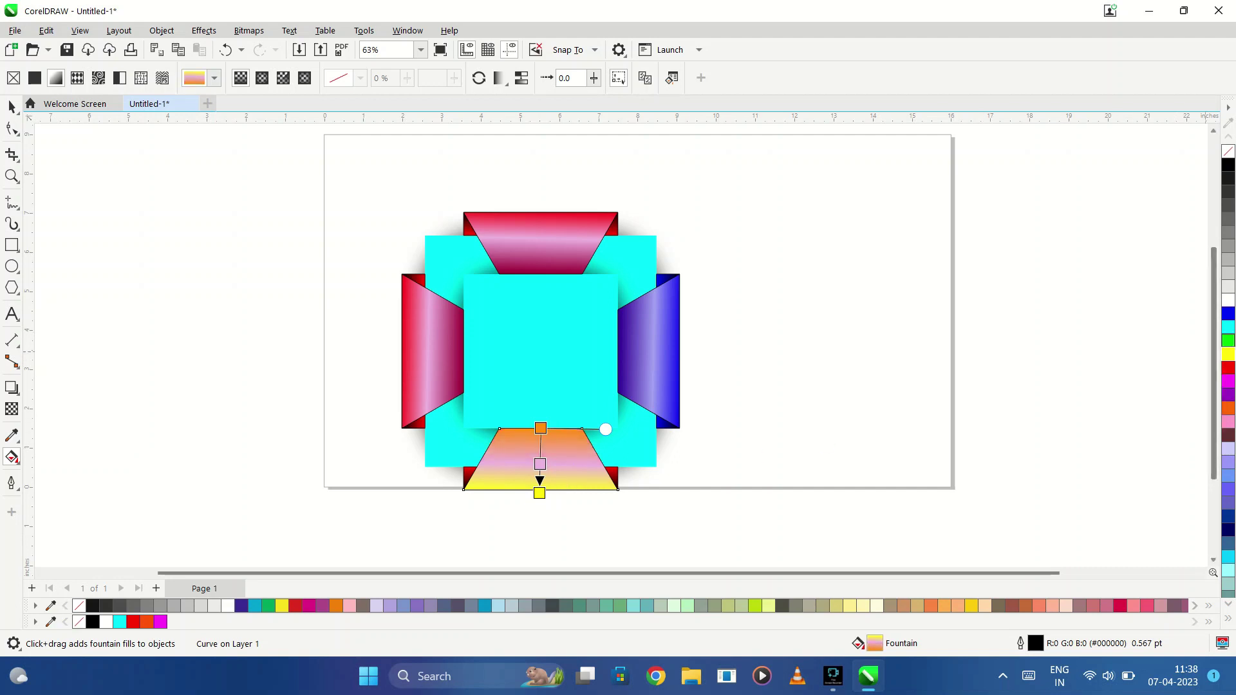
drag(1080, 414, 540, 457)
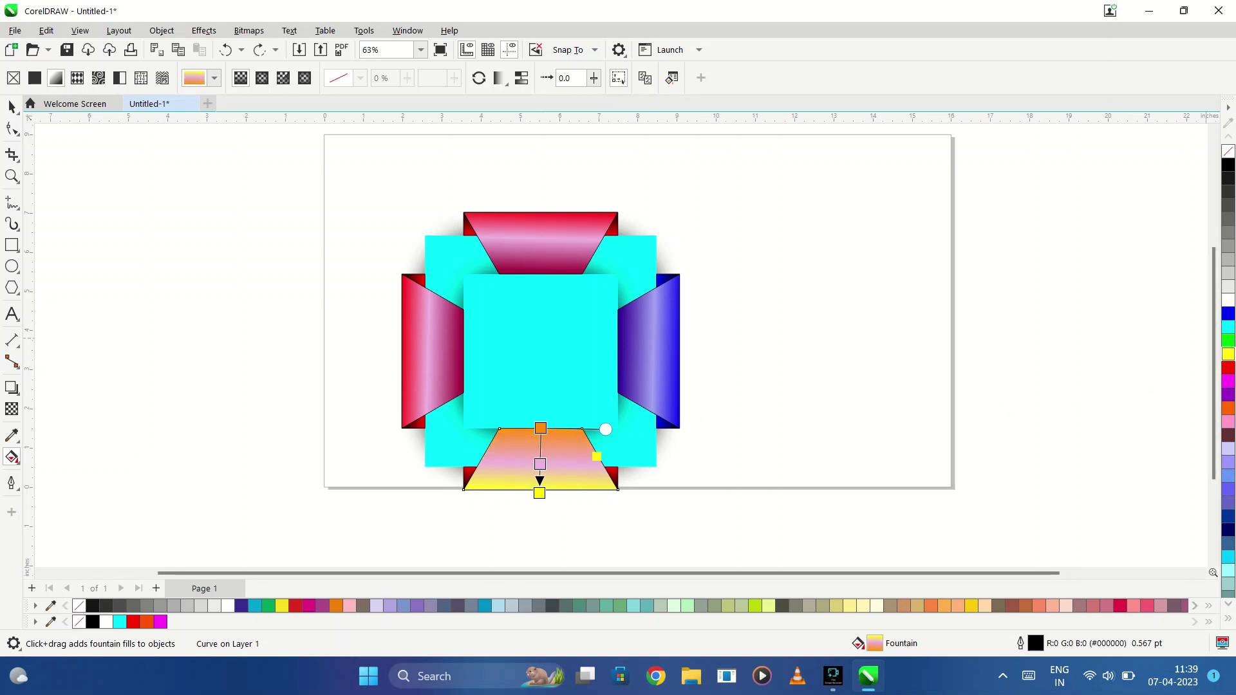
drag(1228, 354, 540, 464)
click(540, 464)
click(566, 452)
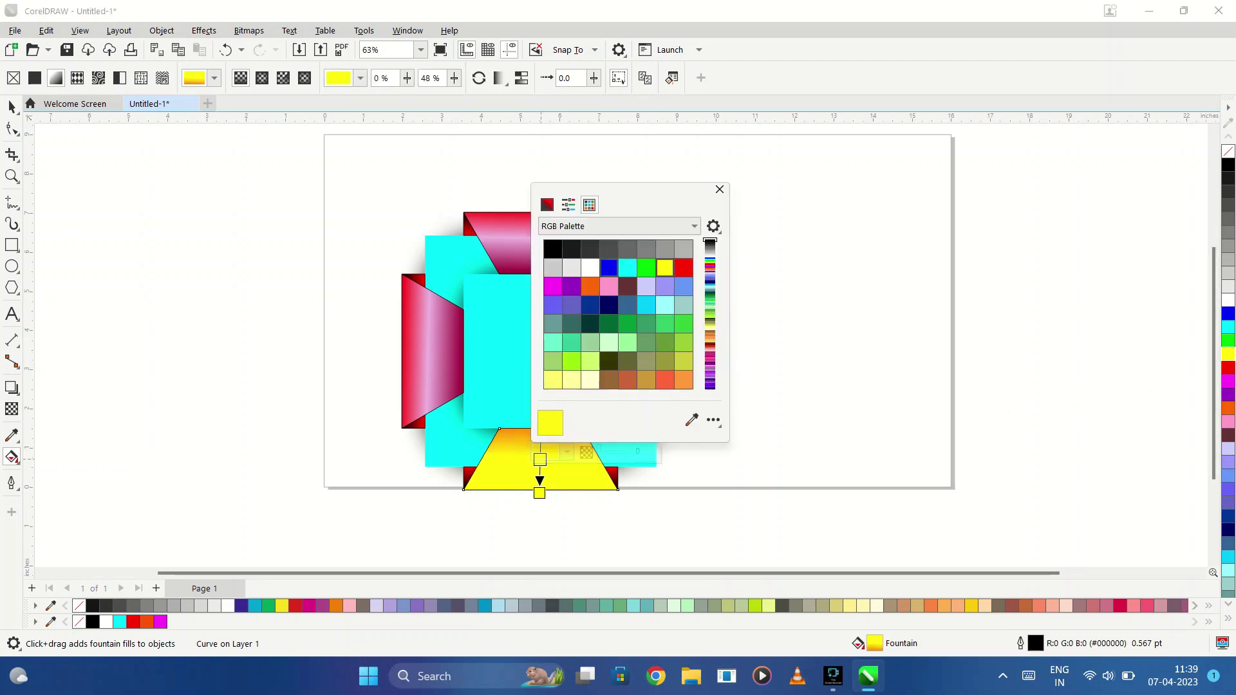
mouse_move(584, 245)
mouse_down()
mouse_move(569, 255)
mouse_move(571, 243)
mouse_up()
key(Escape)
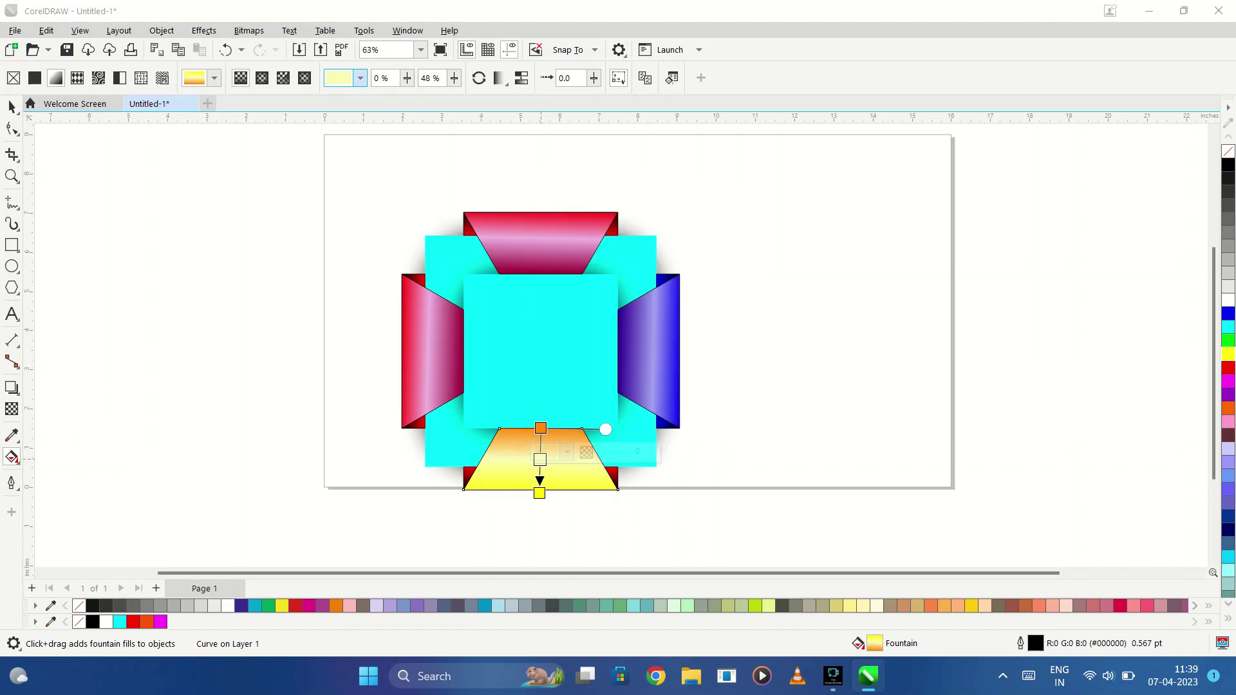
click(431, 351)
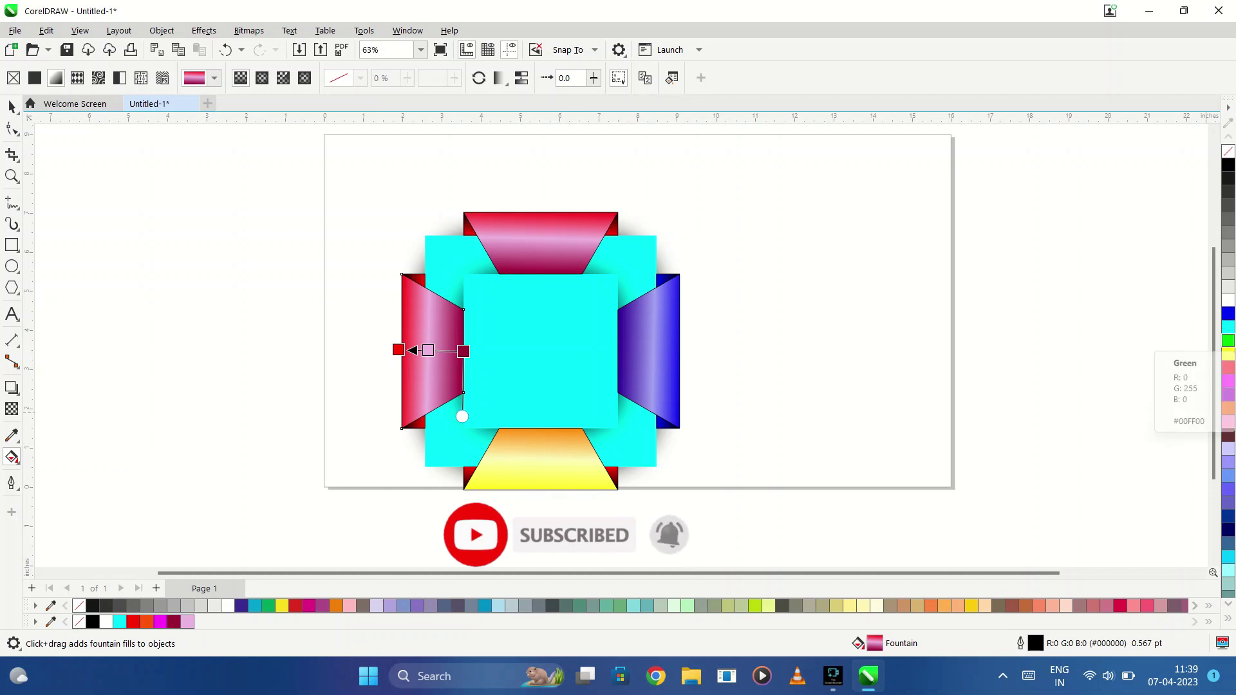
Step: Make the left flap's gradient green with a 9%-transparent #90F590 midpoint
click(1228, 341)
drag(1191, 372, 464, 351)
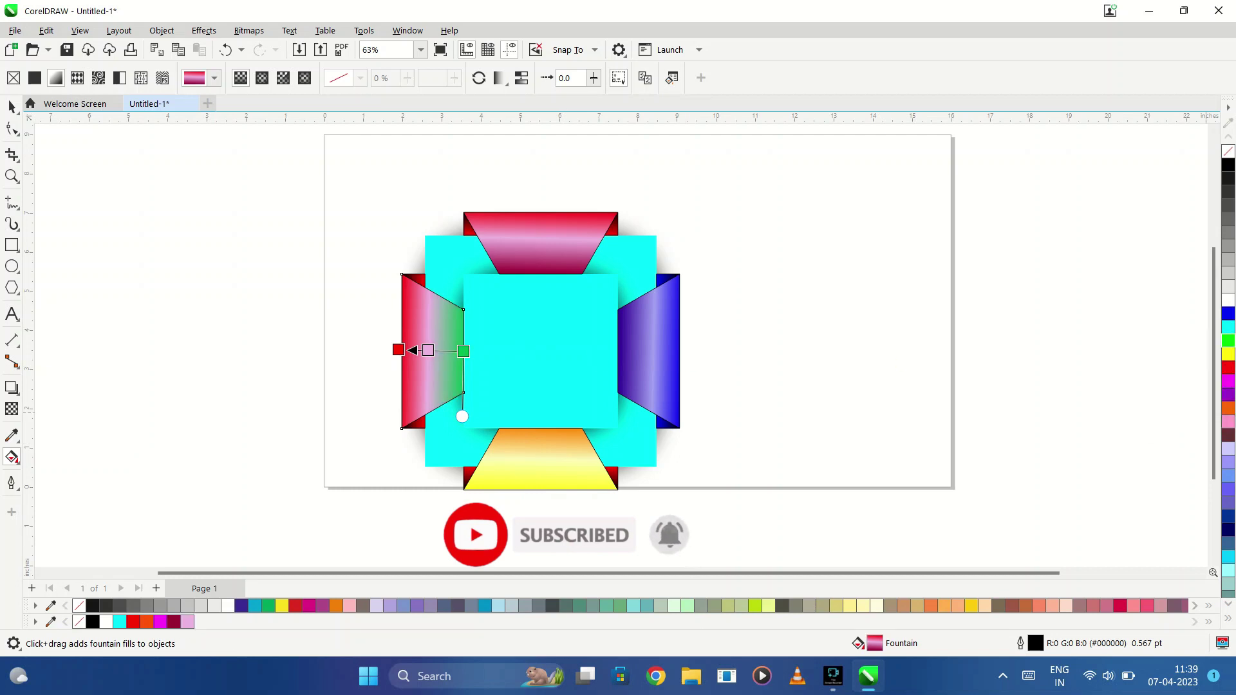
drag(713, 380, 399, 350)
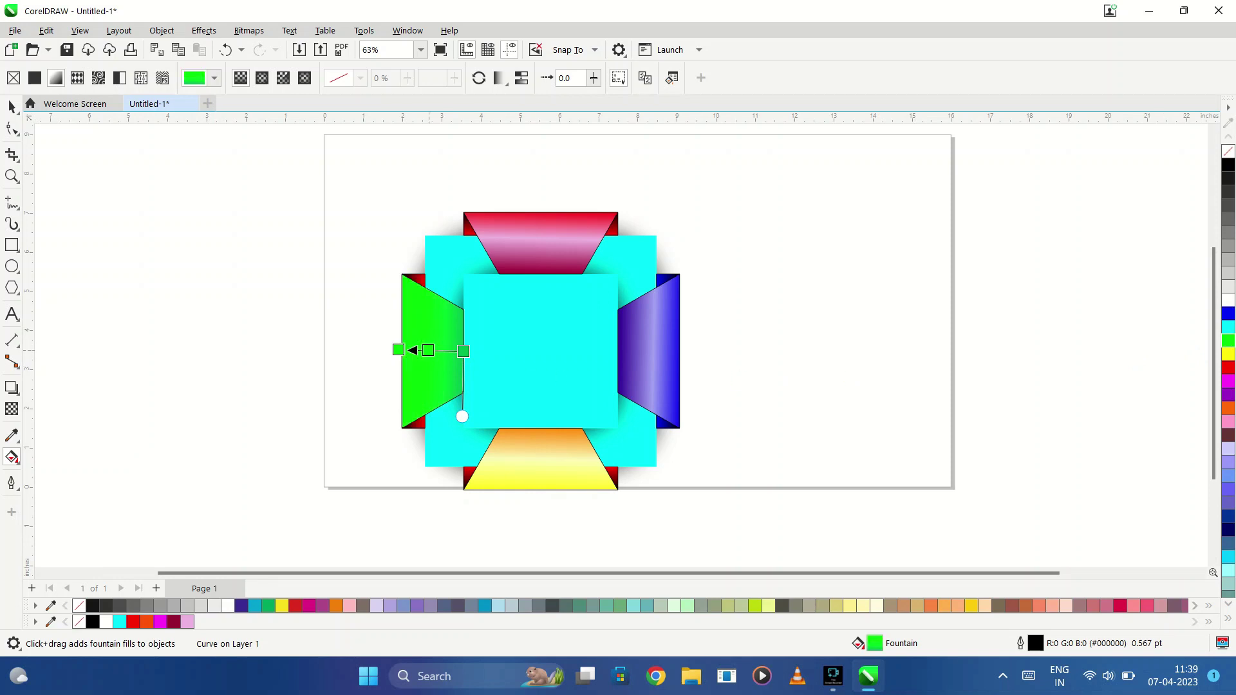
click(428, 350)
click(398, 367)
click(379, 399)
click(417, 440)
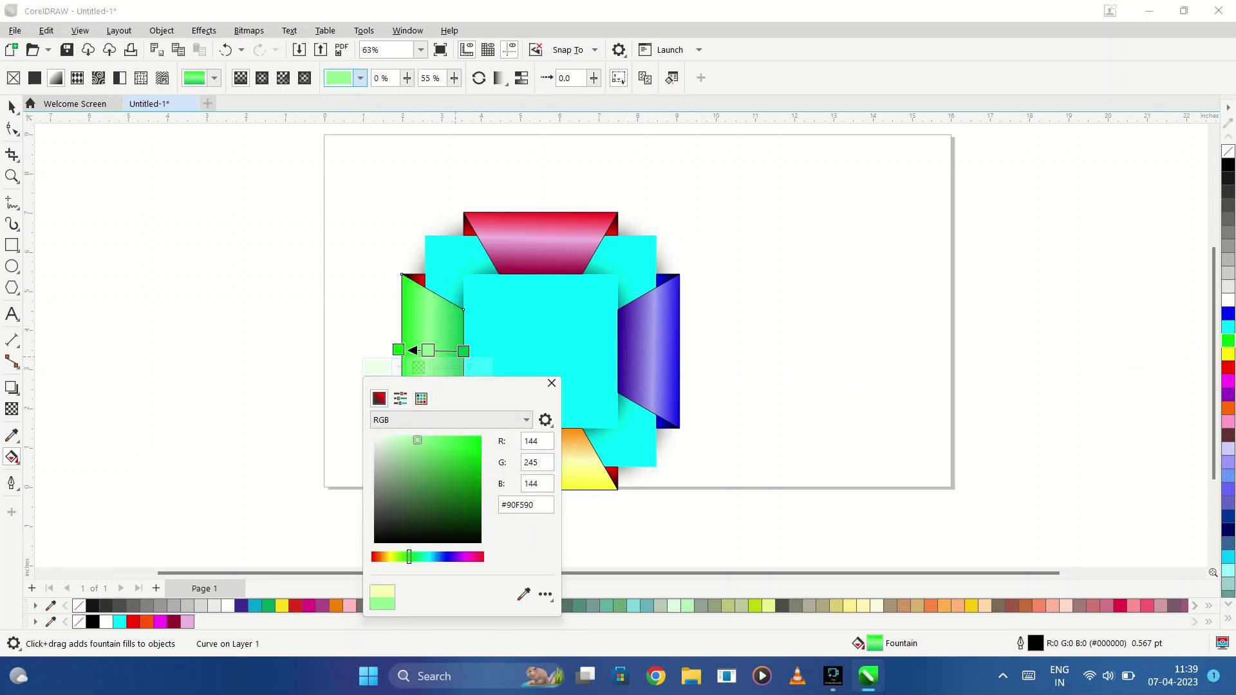
click(398, 367)
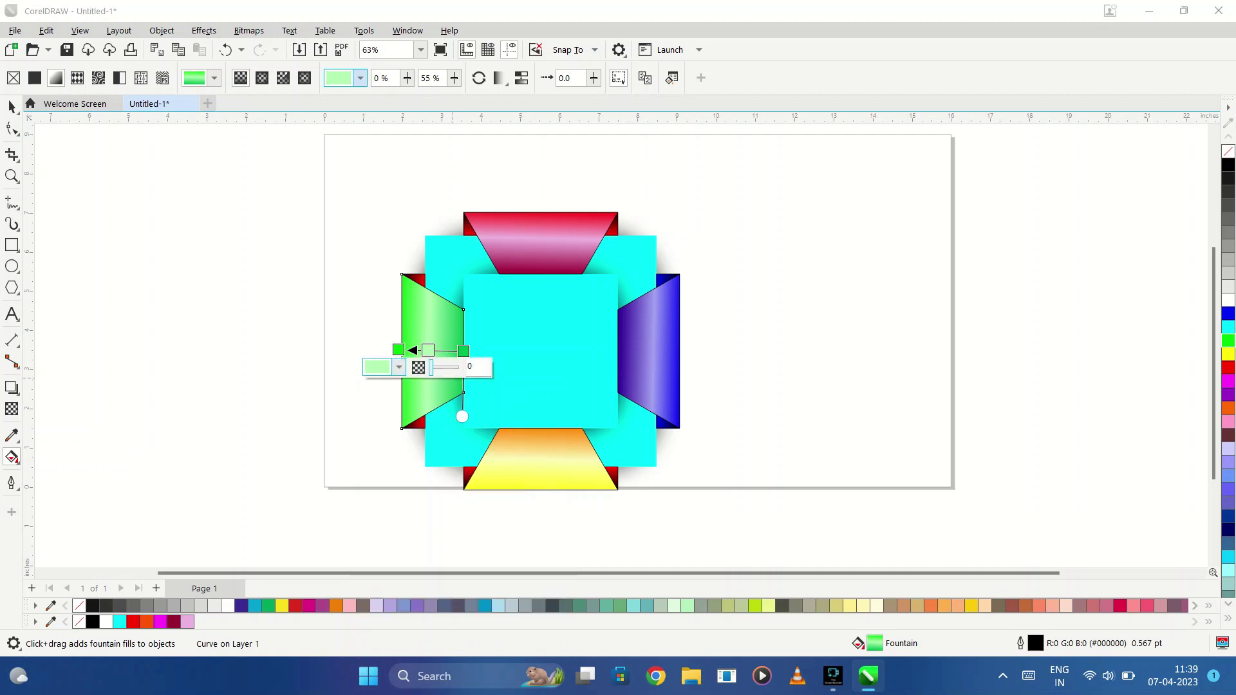
drag(431, 367, 435, 367)
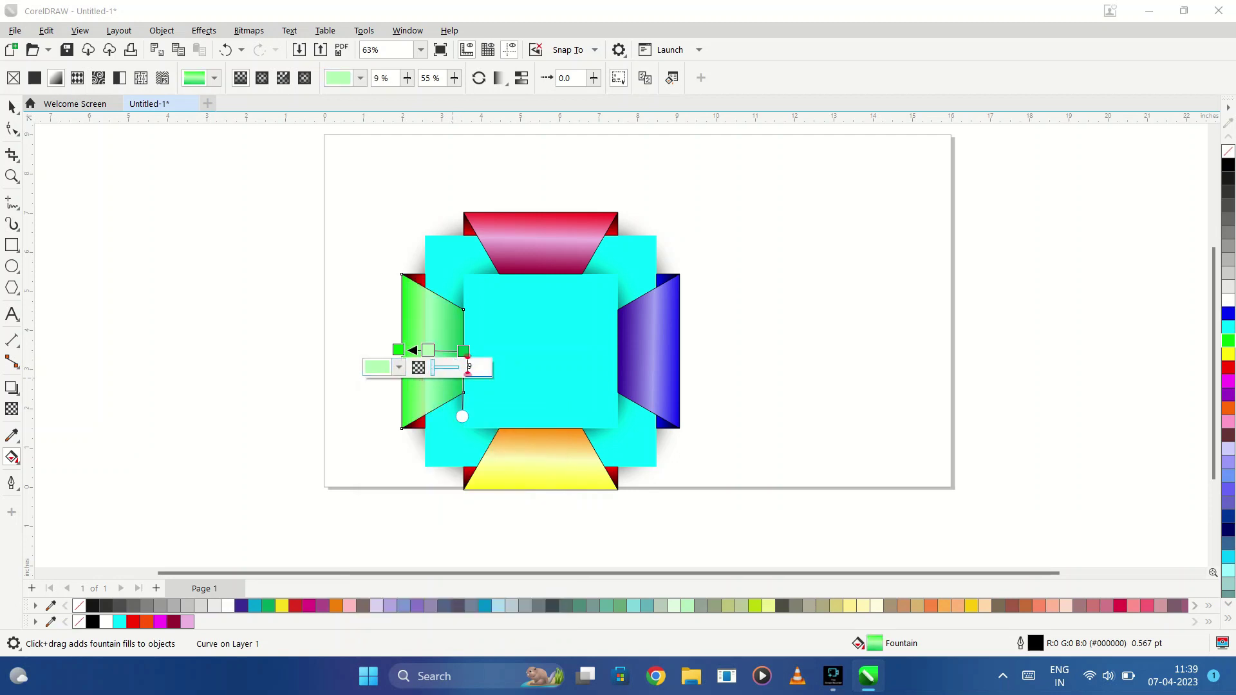
click(541, 350)
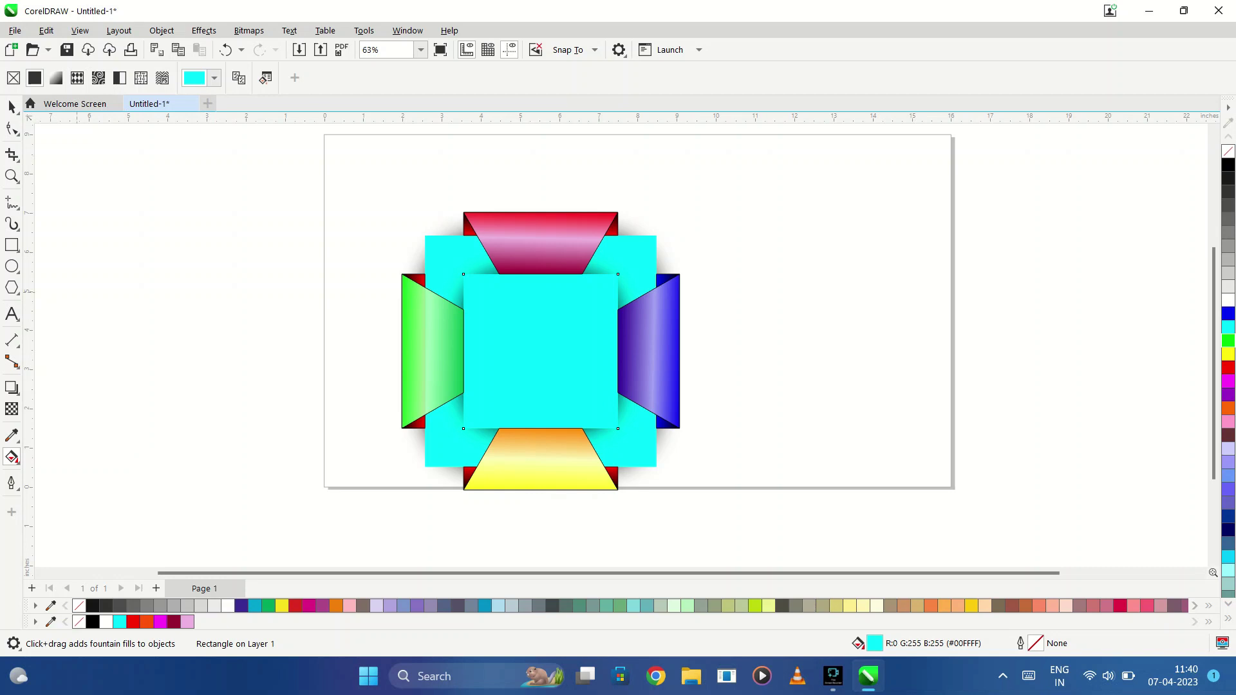
Step: Select the top, left, right and bottom red backing strips and group them with Ctrl+G
key(space)
click(534, 239)
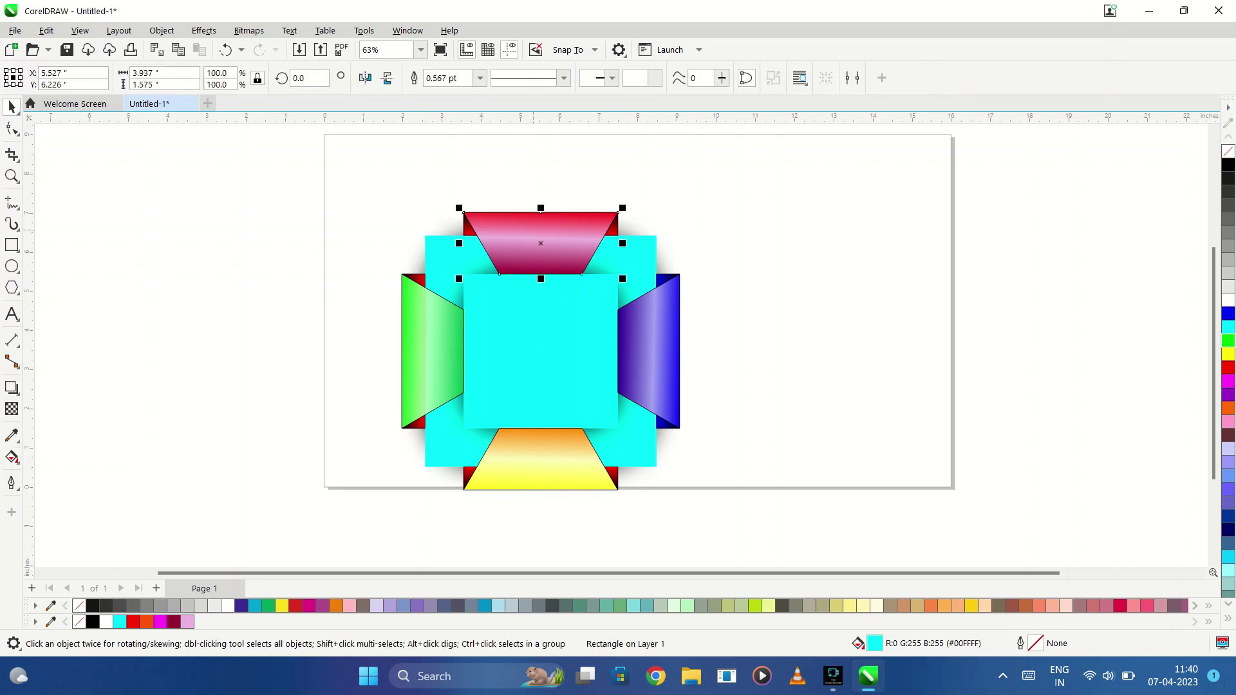
key(Tab)
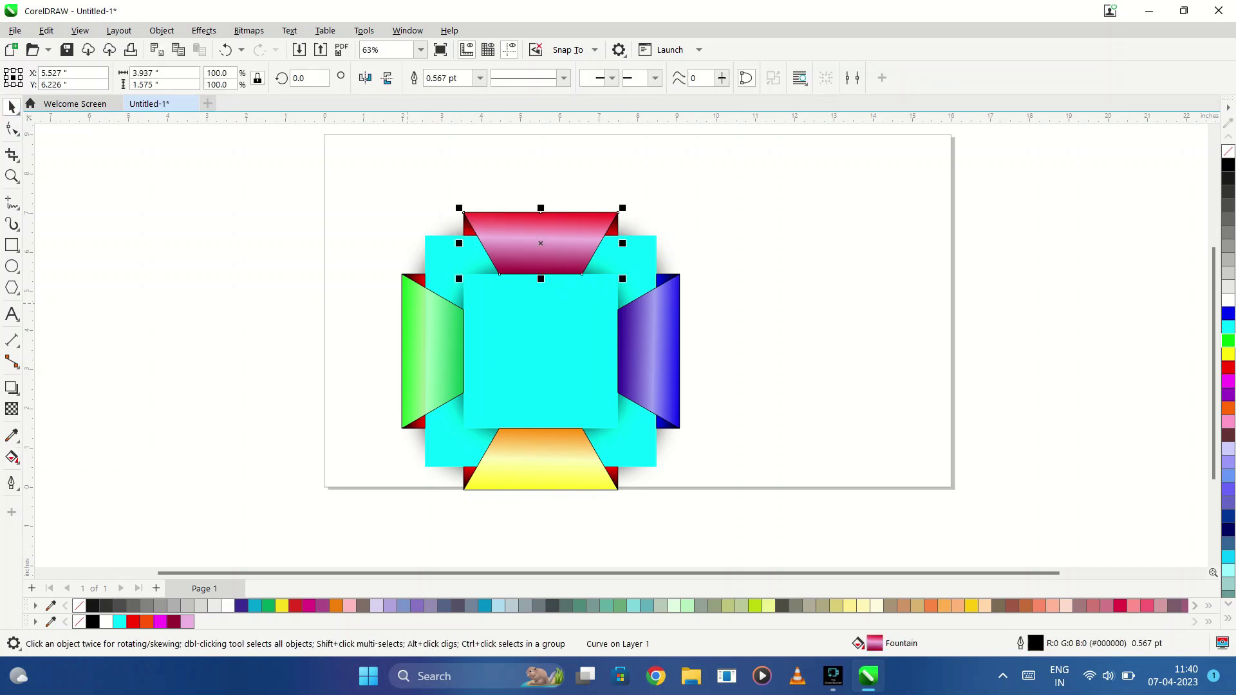
key(Tab)
key(Tab)
key(Tab)
key(Tab)
shift+click(541, 243)
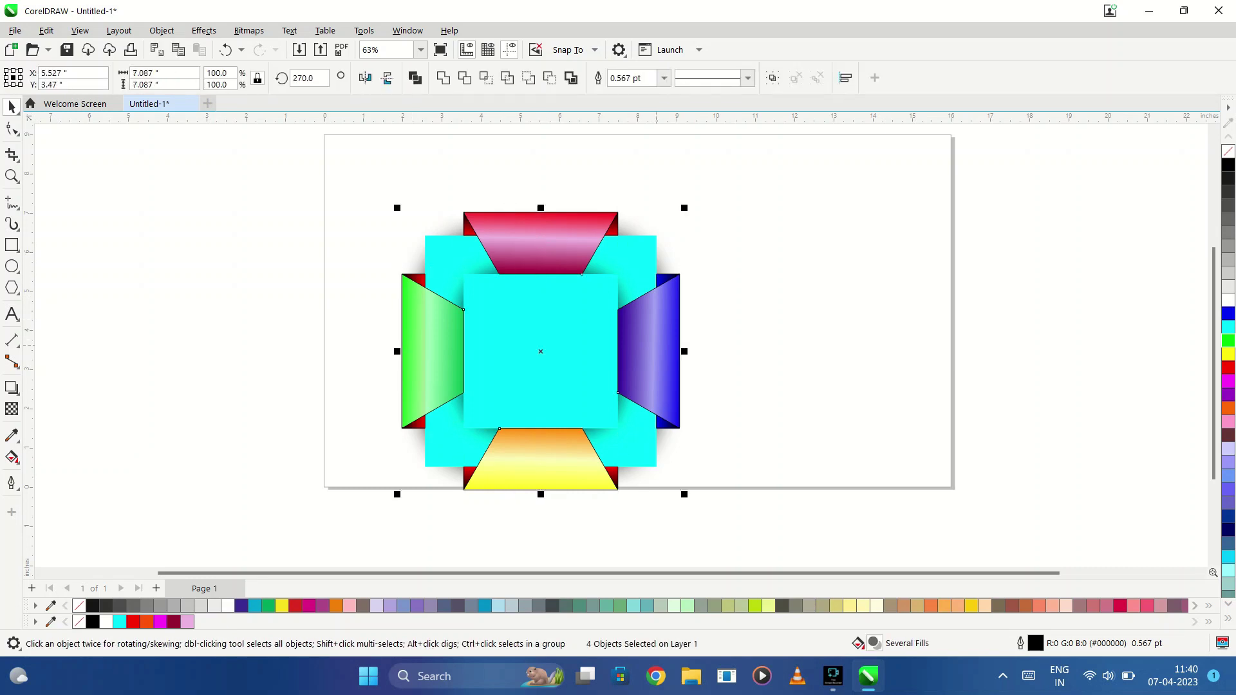
click(475, 221)
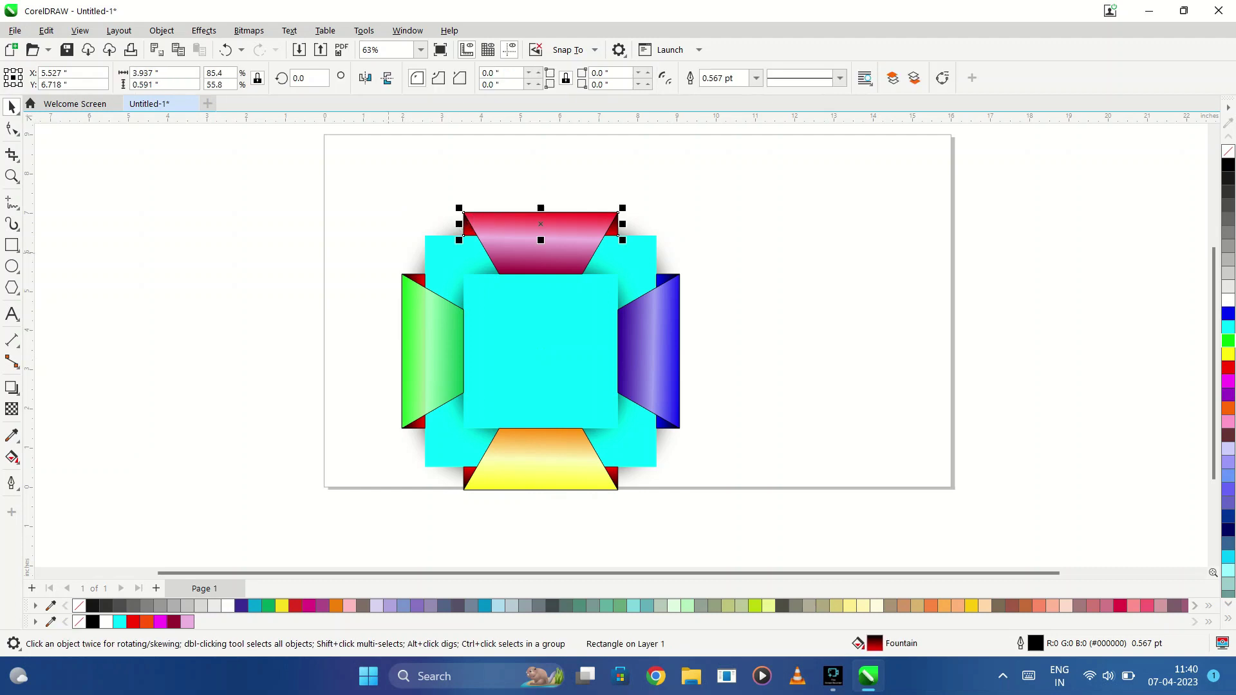
shift+click(419, 274)
shift+click(657, 425)
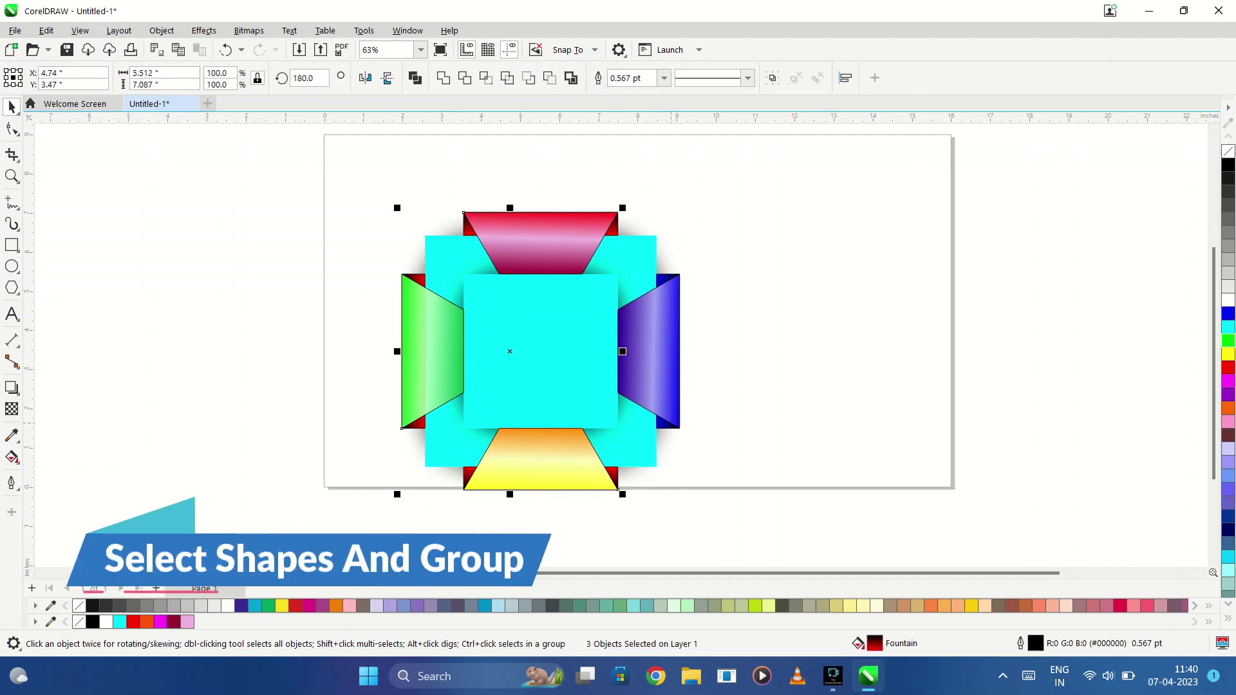
key(ctrl+g)
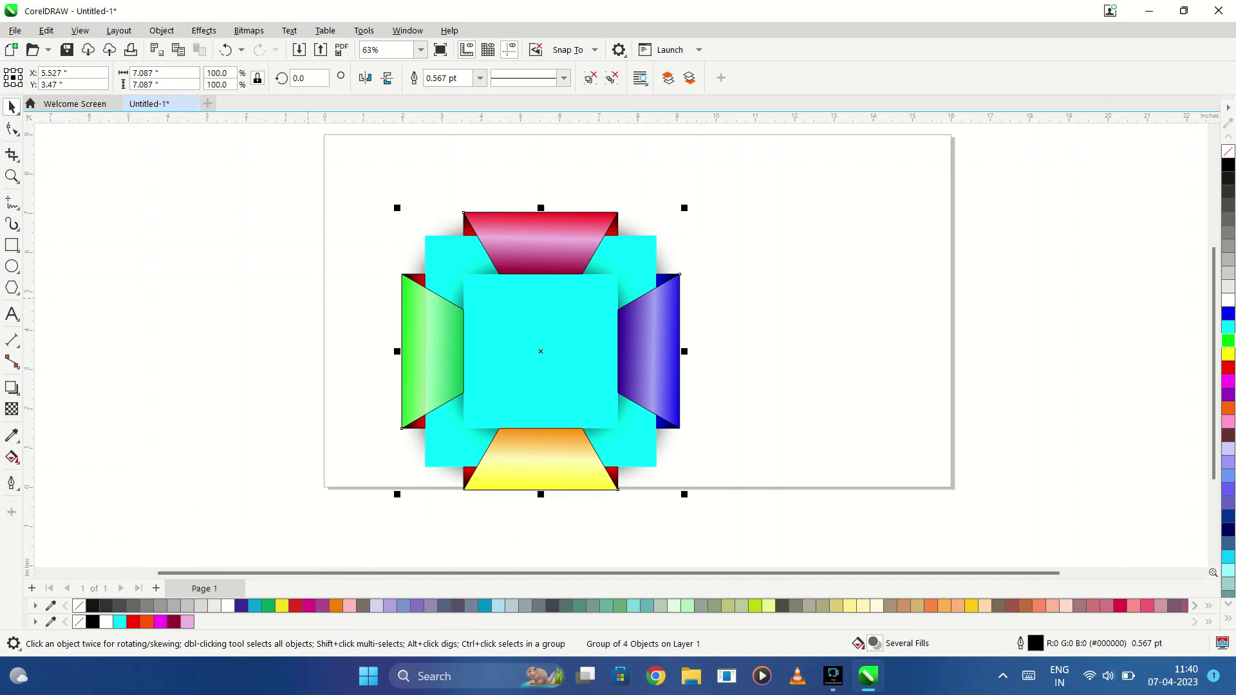
key(Escape)
click(475, 221)
Step: Undo the strip grouping and earlier changes, back to the left flap's green gradient
key(Escape)
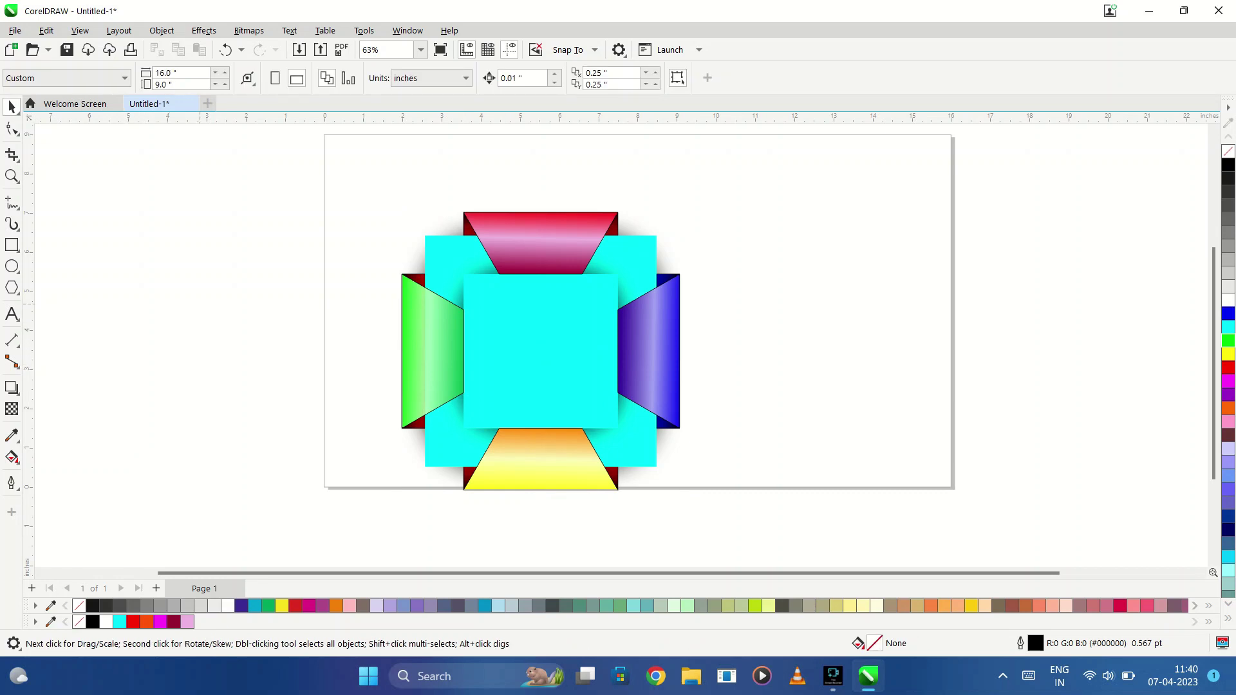
key(ctrl+z)
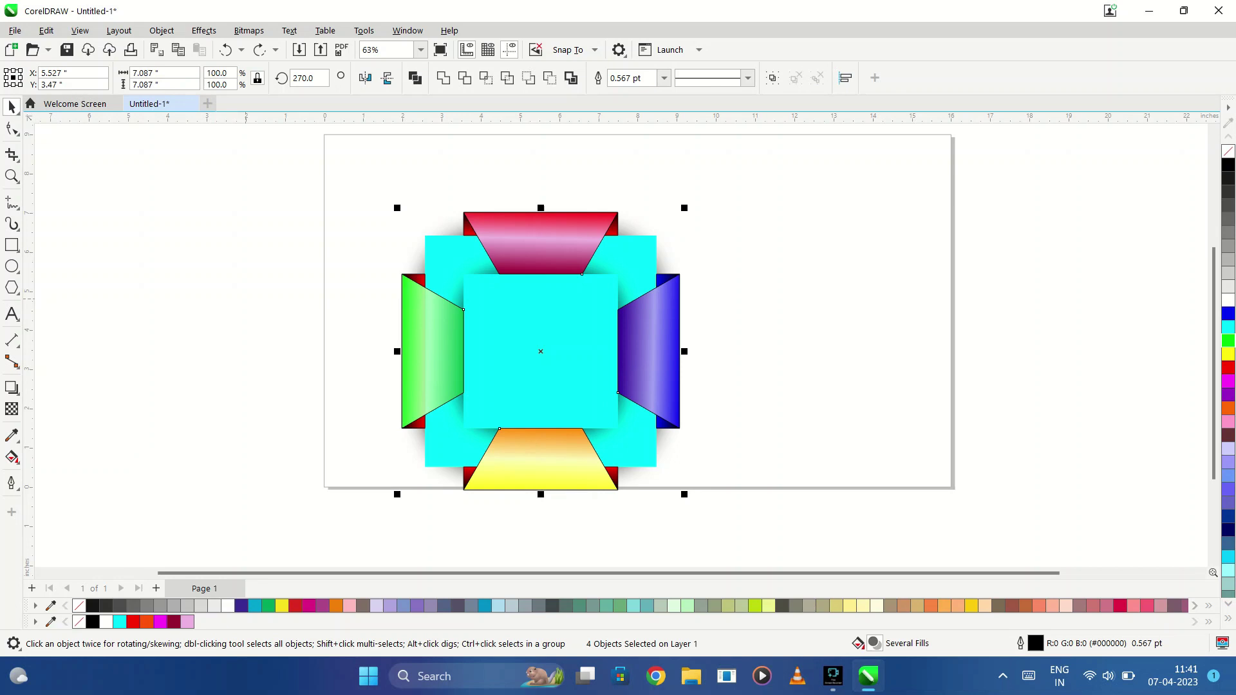
key(ctrl+z)
key(ctrl+z)
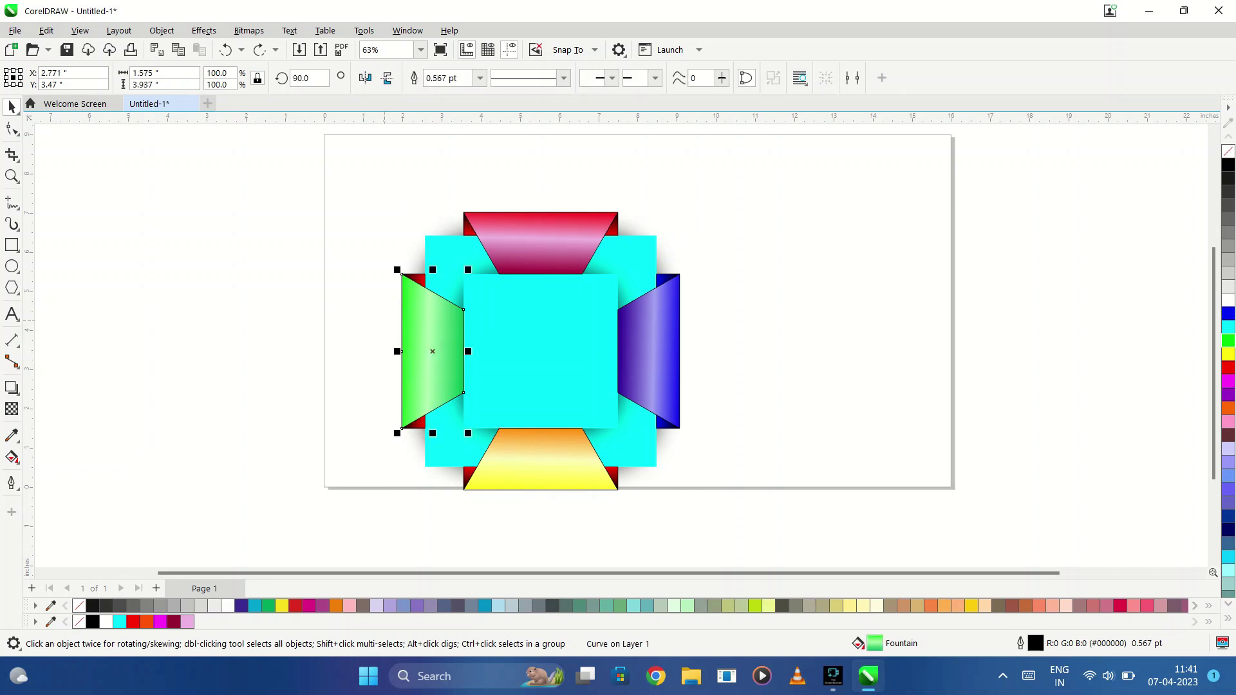
key(ctrl+z)
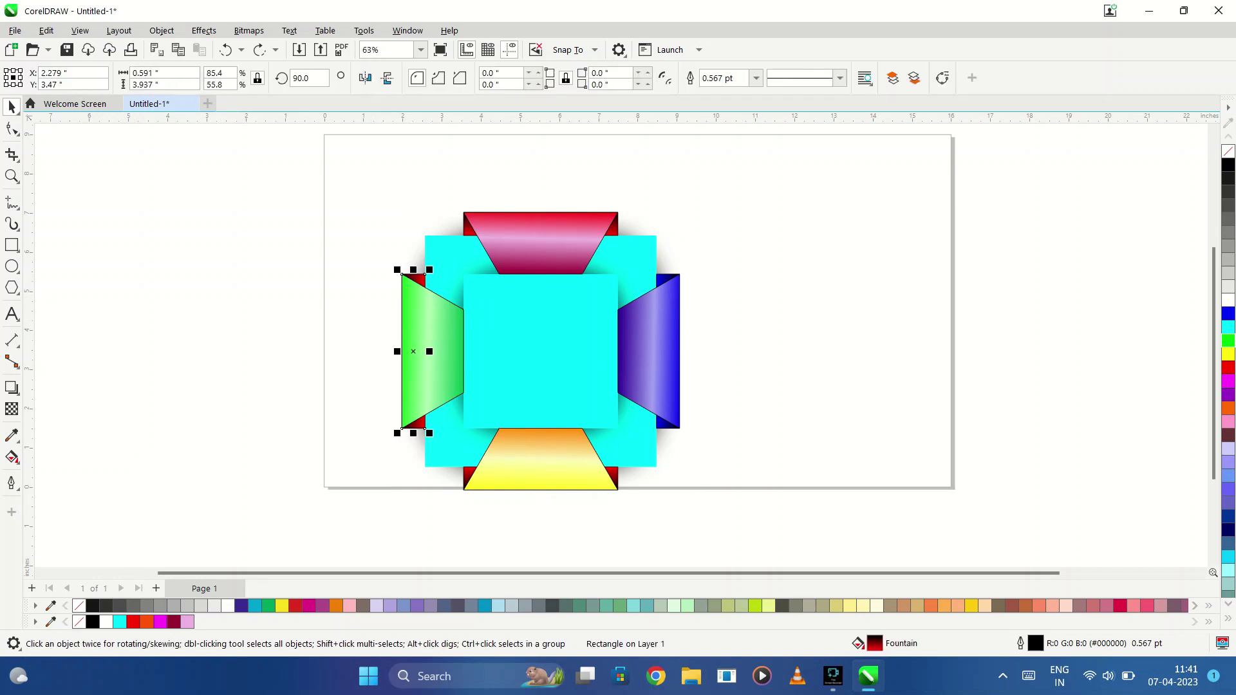
Step: Apply fountain fills to the backing strips, ending the bottom strip black-to-yellow, then select all
key(g)
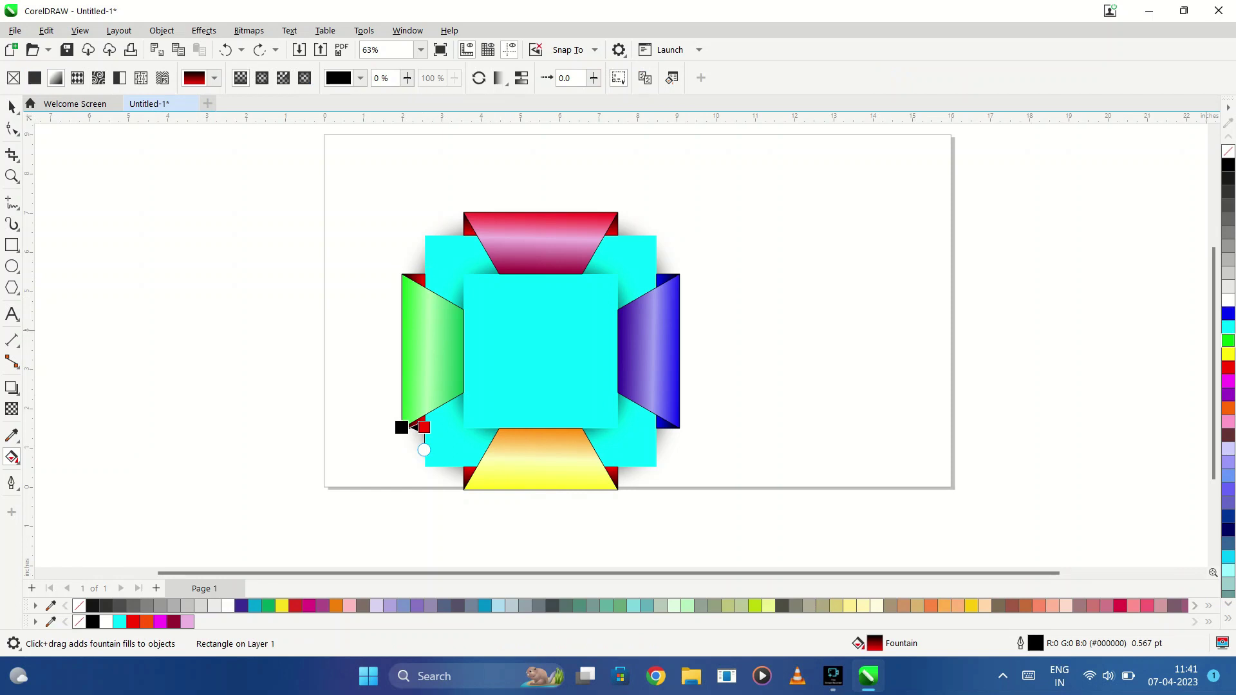
drag(616, 489, 616, 466)
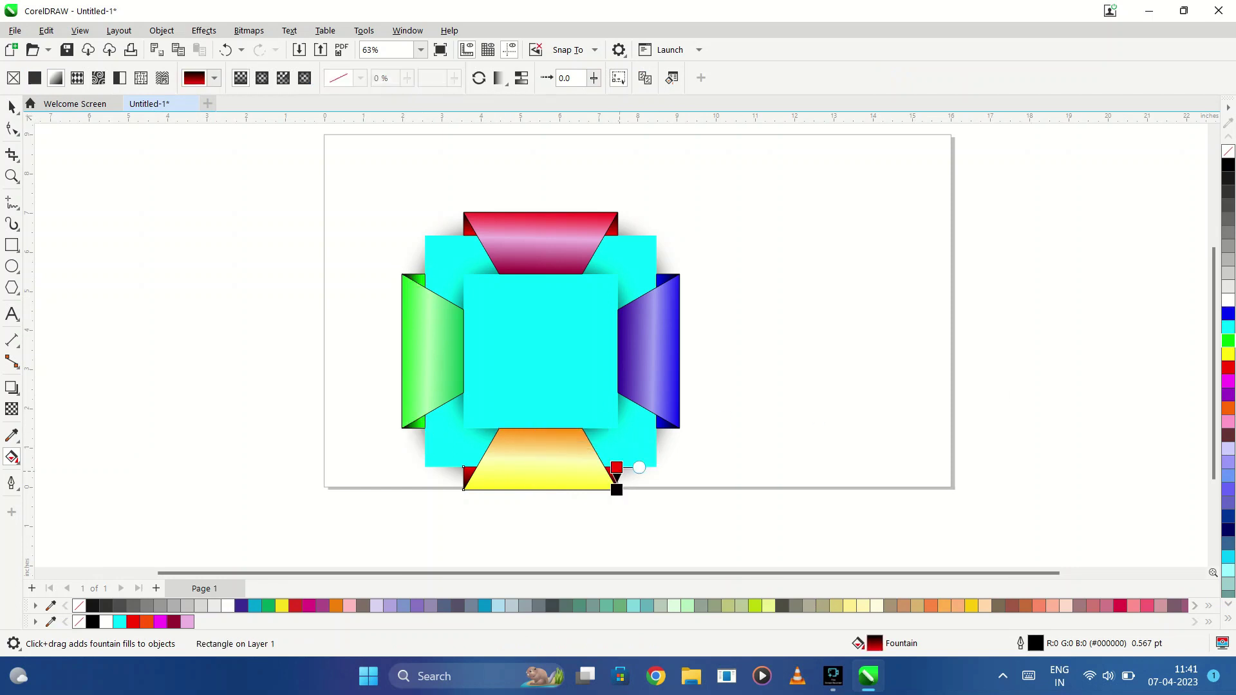
drag(1229, 354, 616, 467)
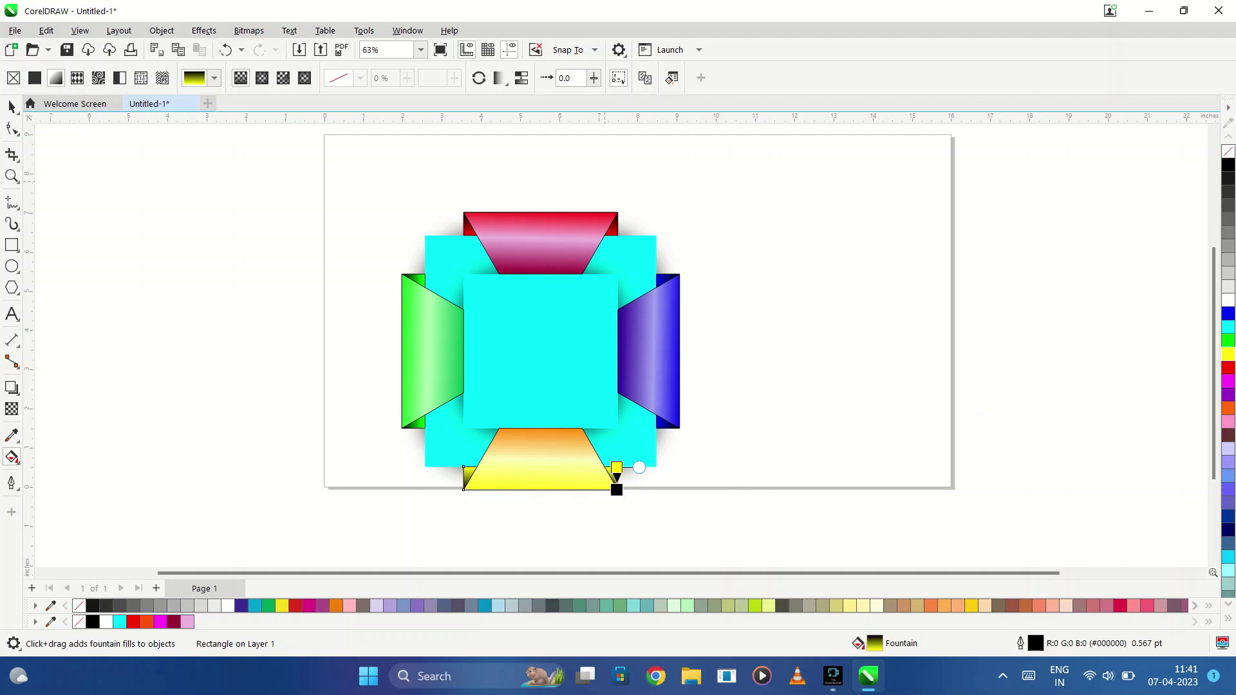
key(space)
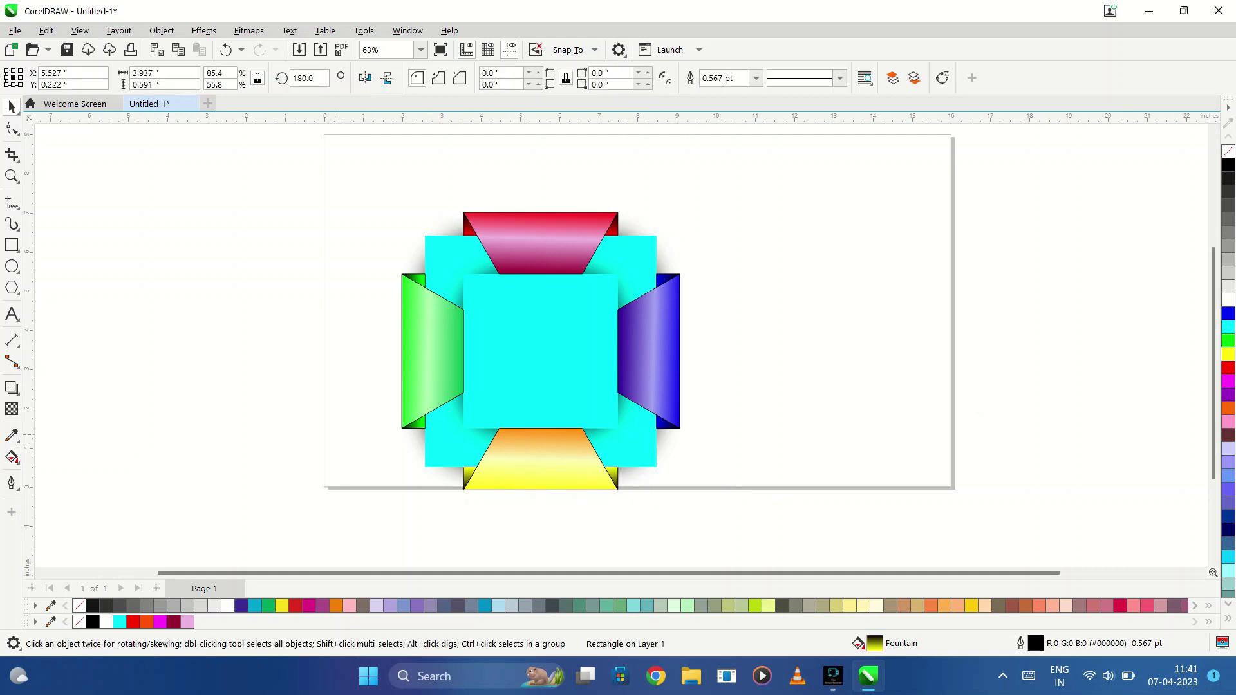
key(ctrl+a)
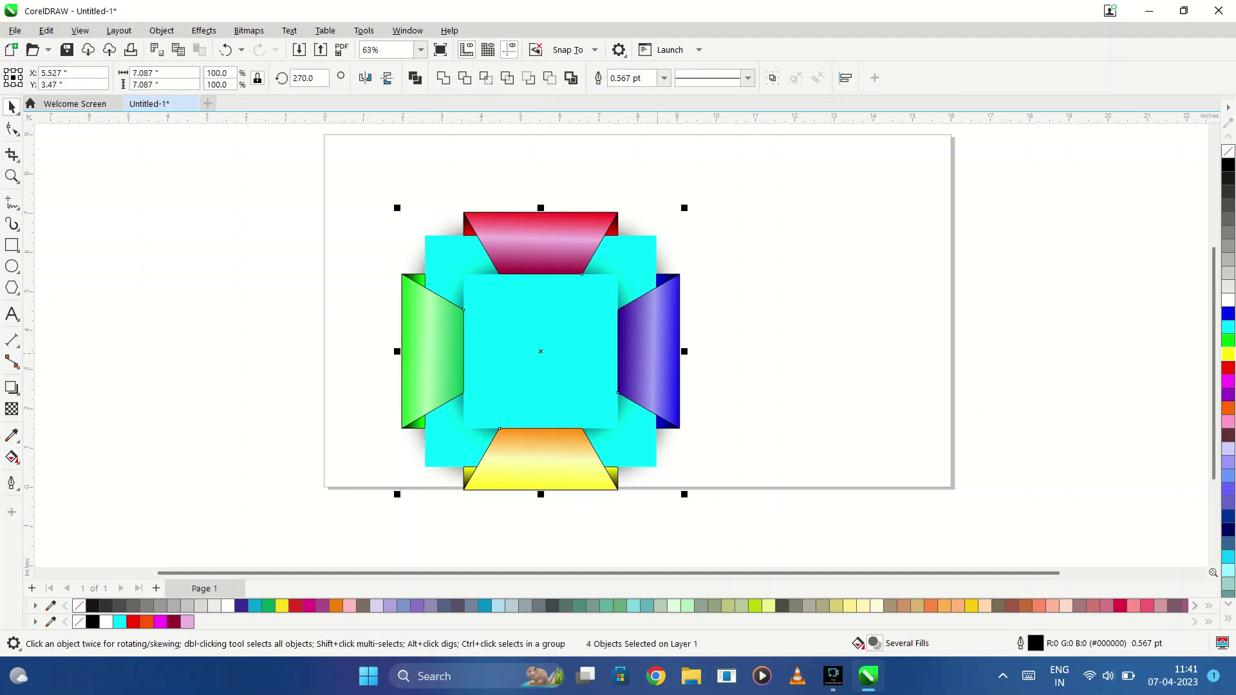
Step: Group the top, left, bottom and right backing strips and send the group to the back
key(Escape)
click(480, 222)
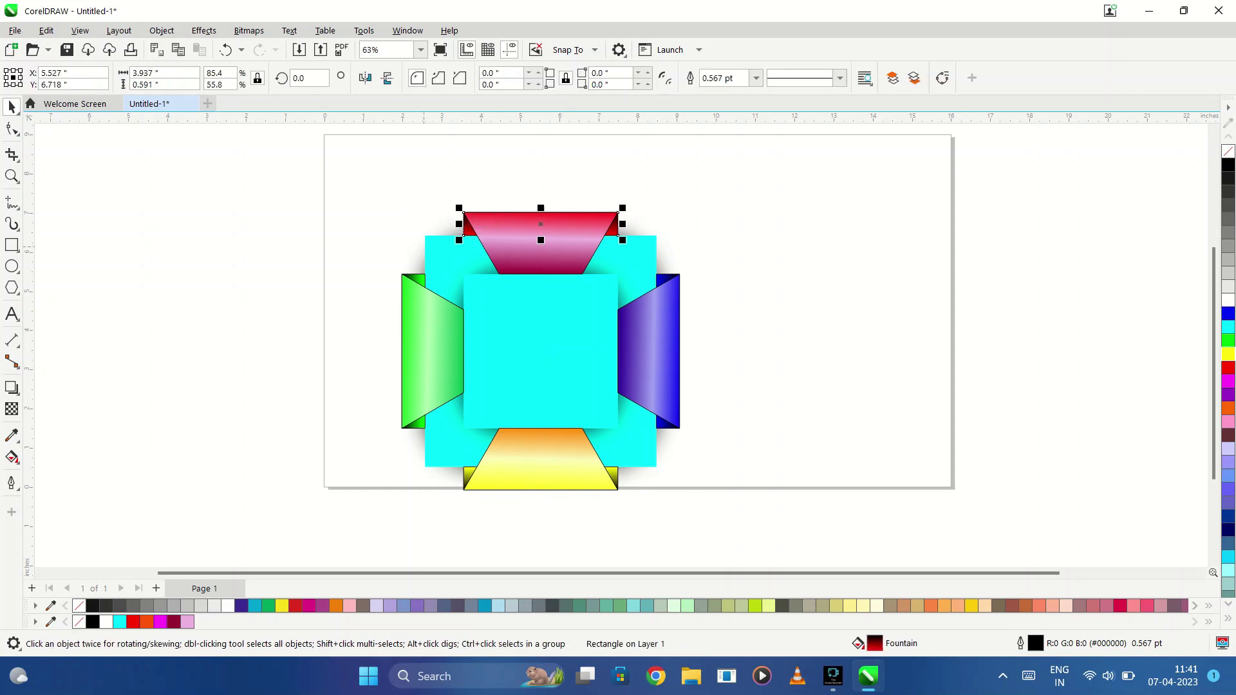
shift+click(438, 302)
shift+click(608, 483)
shift+click(672, 278)
key(ctrl+g)
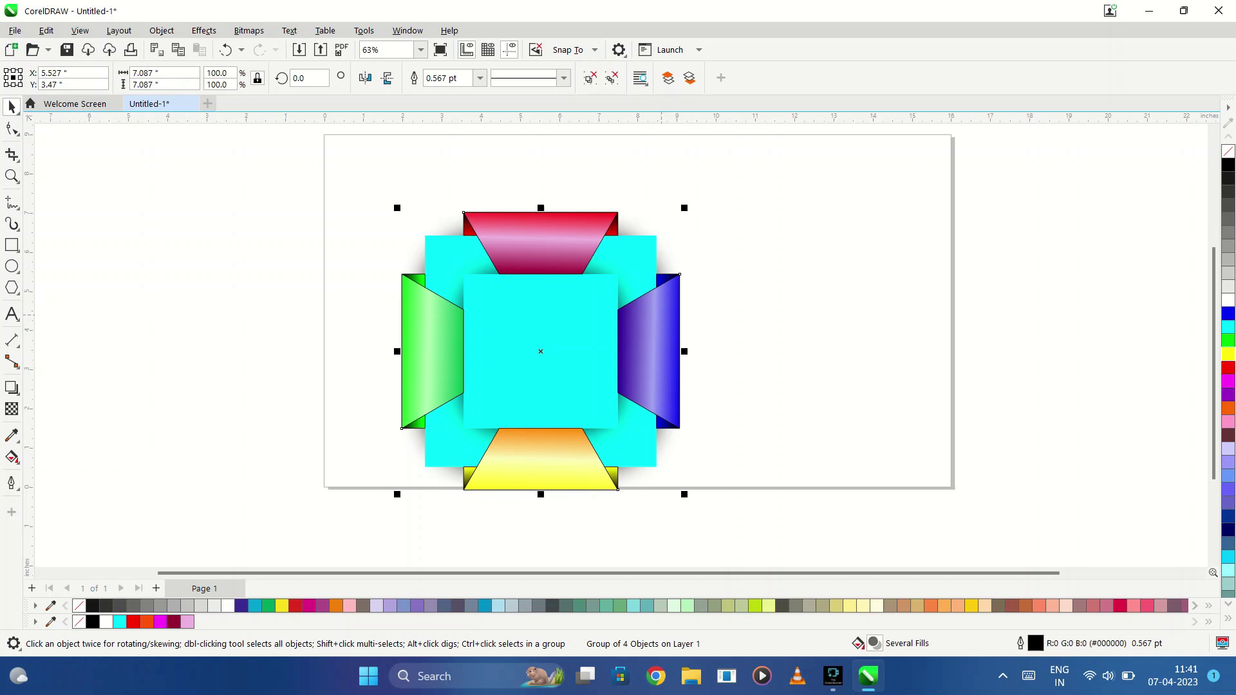
key(shift+Page_Down)
Step: Select all eight icon objects and set their outlines to None via the No Colour swatch
scroll(639, 309, down, 2)
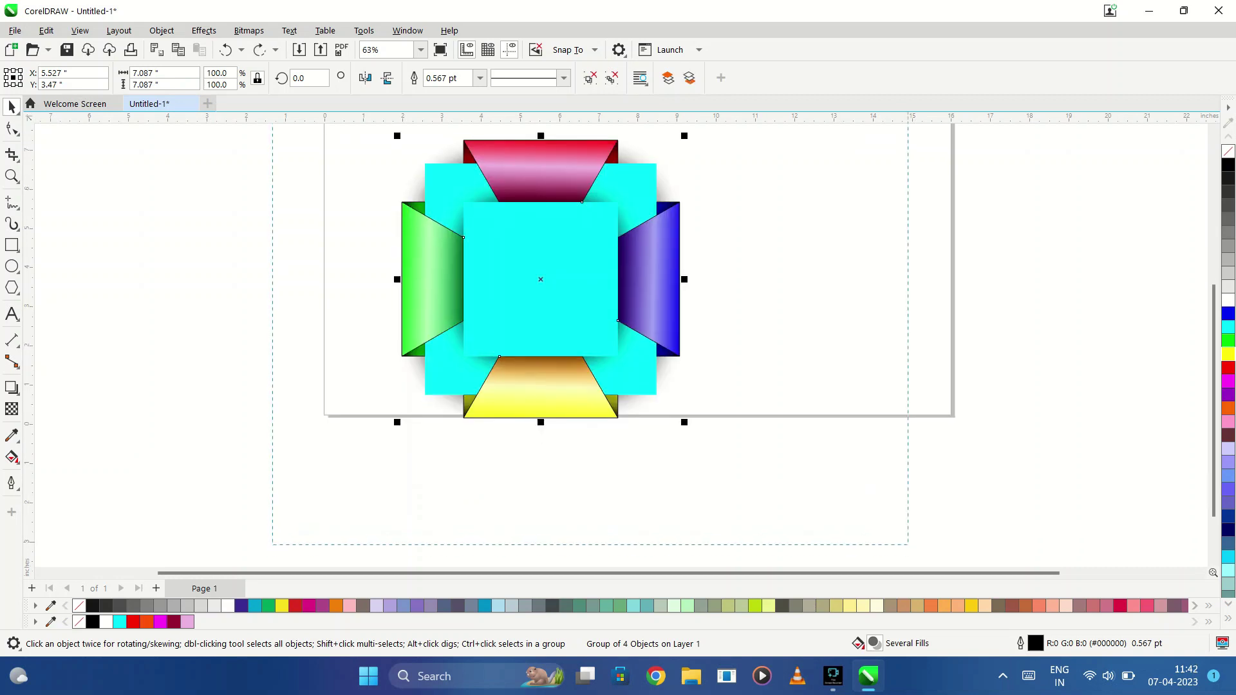
key(ctrl+a)
scroll(503, 257, up, 1)
scroll(773, 380, up, 1)
scroll(773, 380, down, 2)
scroll(773, 380, down, 1)
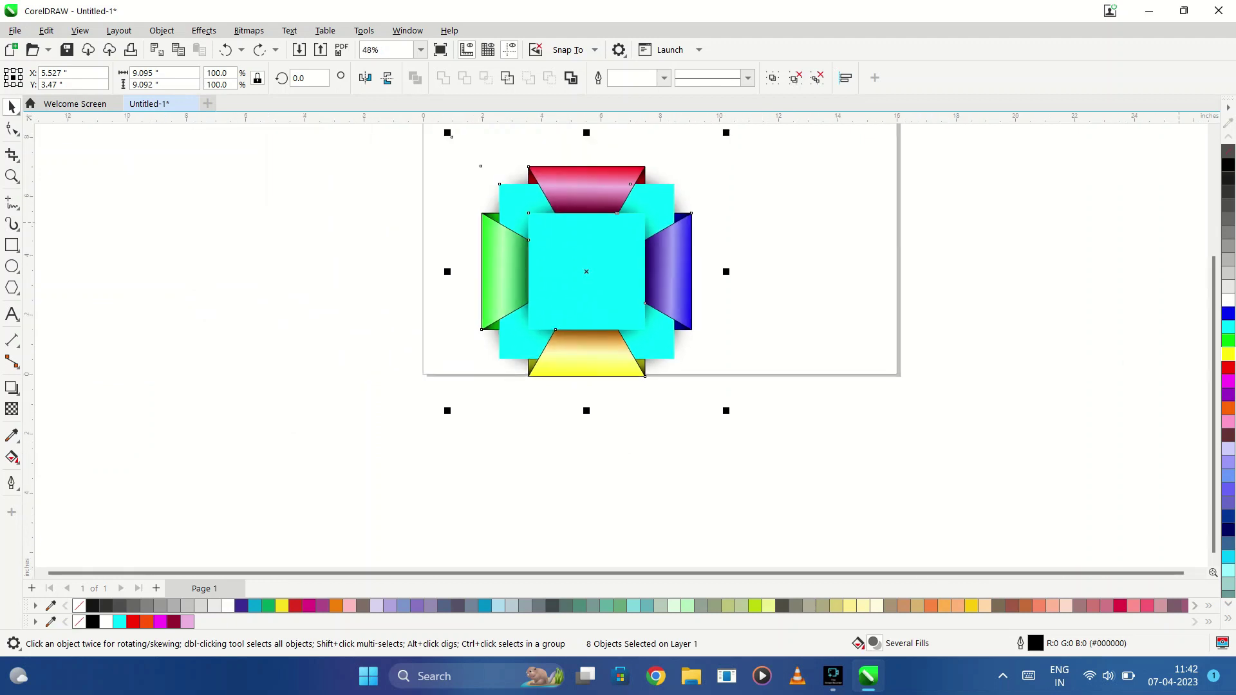
right_click(1228, 152)
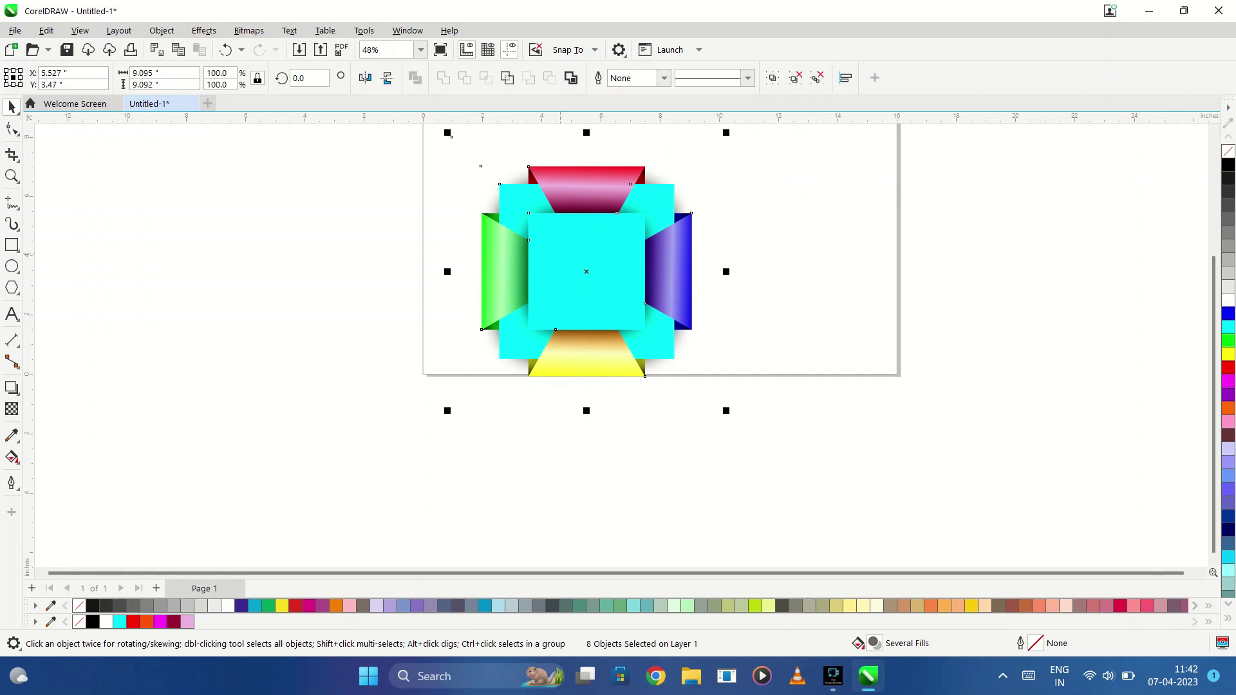
scroll(566, 373, up, 2)
scroll(567, 373, up, 2)
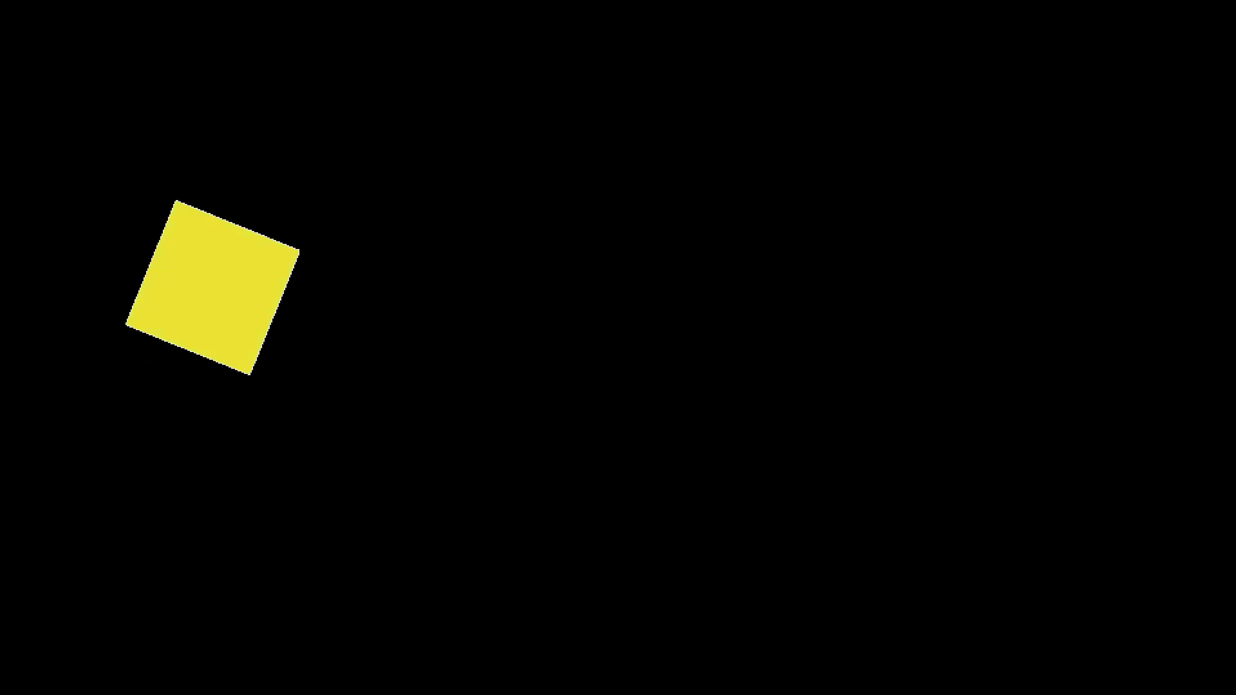